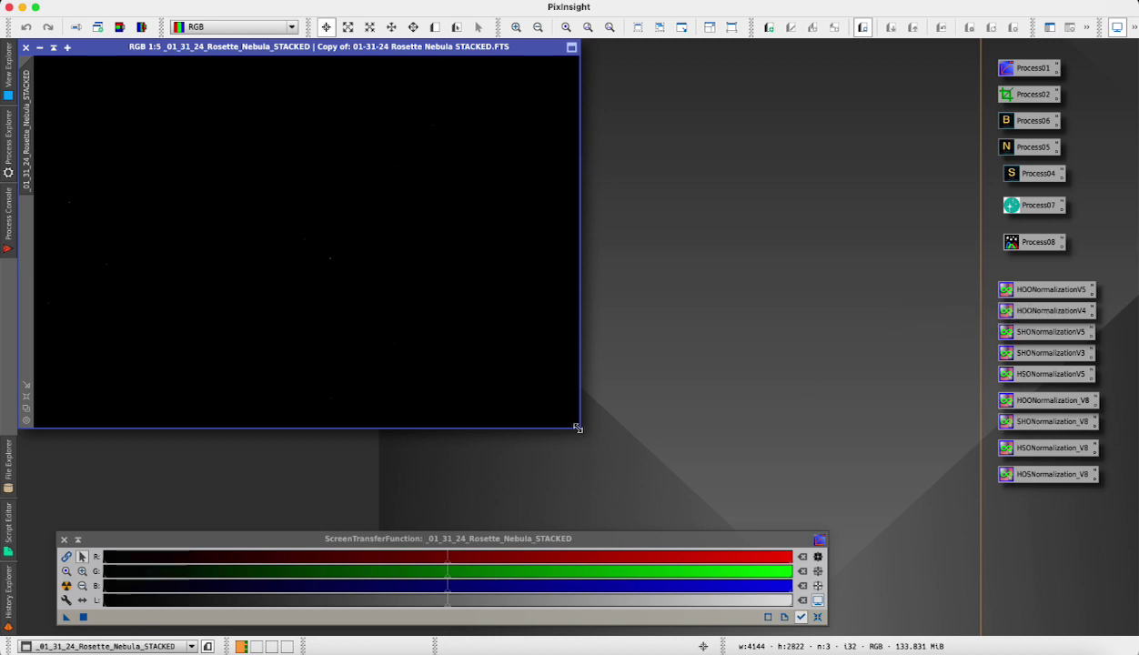
- Enlarge the black, unstretched Rosette image window and focus the ScreenTransferFunction panel
{"action": "left_click_drag", "start_coordinate": [578, 427], "coordinate": [644, 463]}
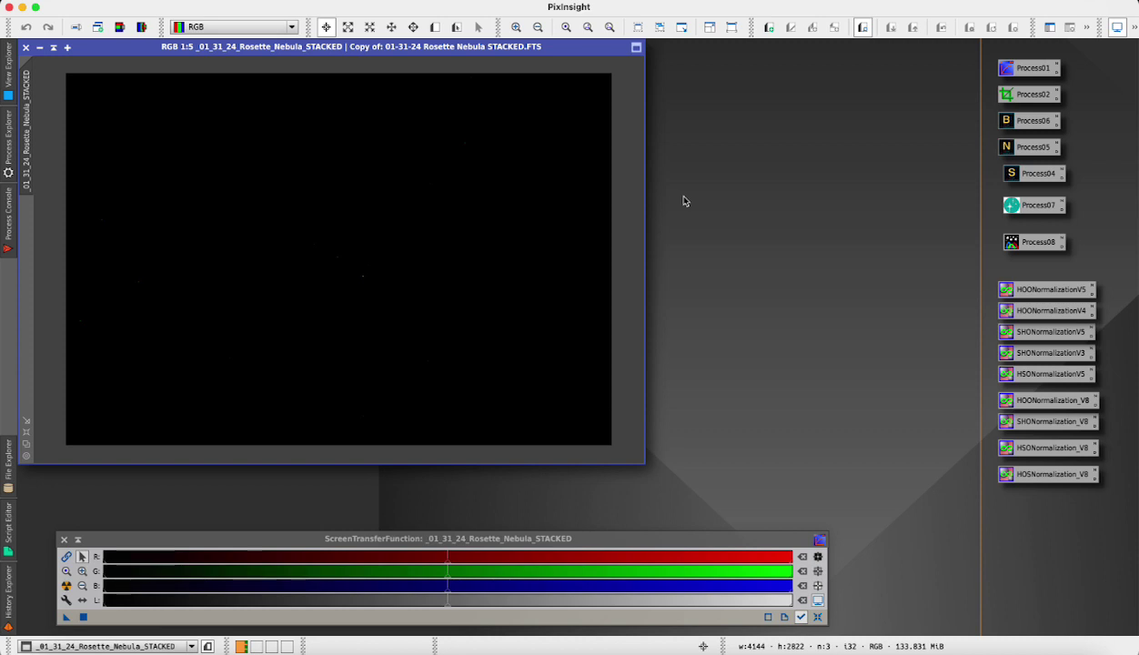
{"action": "left_click", "coordinate": [816, 619]}
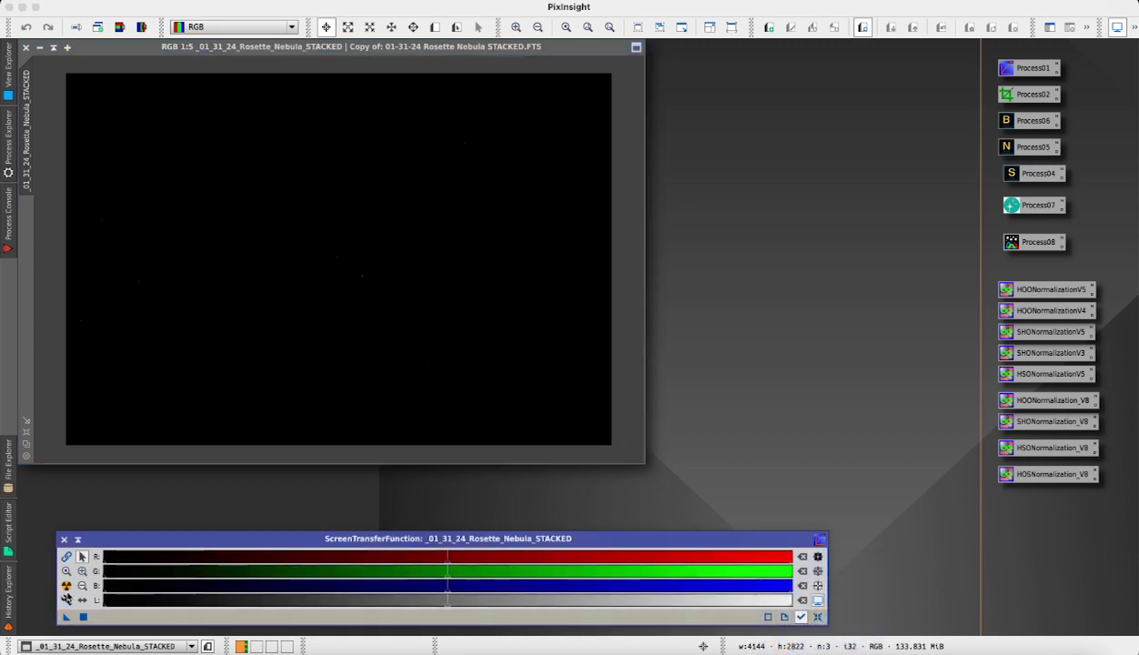
- STF auto-stretch the view, then DynamicCrop the top, left and bottom edges to 3999 × 2717
{"action": "left_click", "coordinate": [65, 585]}
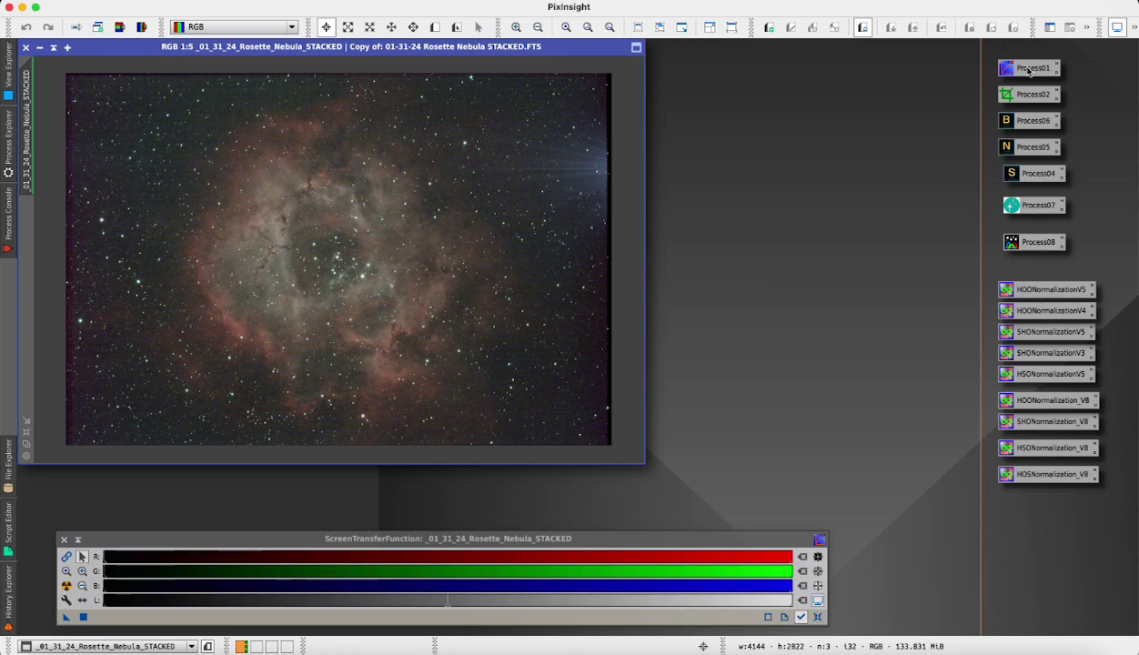
{"action": "double_click", "coordinate": [1016, 95]}
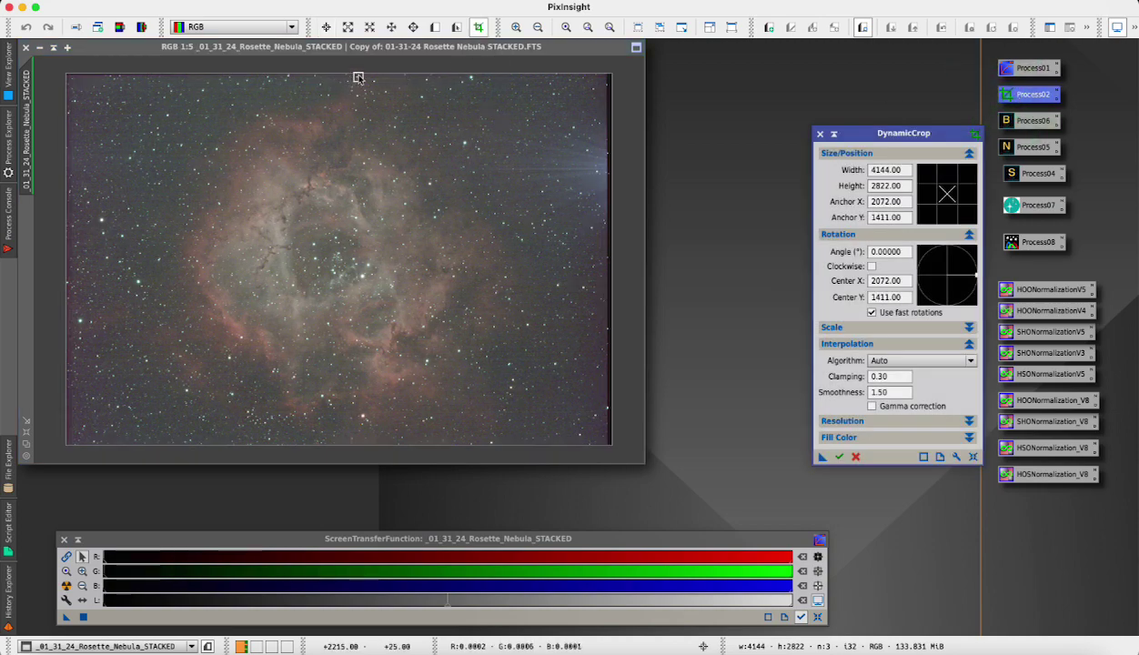
{"action": "left_click_drag", "start_coordinate": [358, 74], "coordinate": [359, 81]}
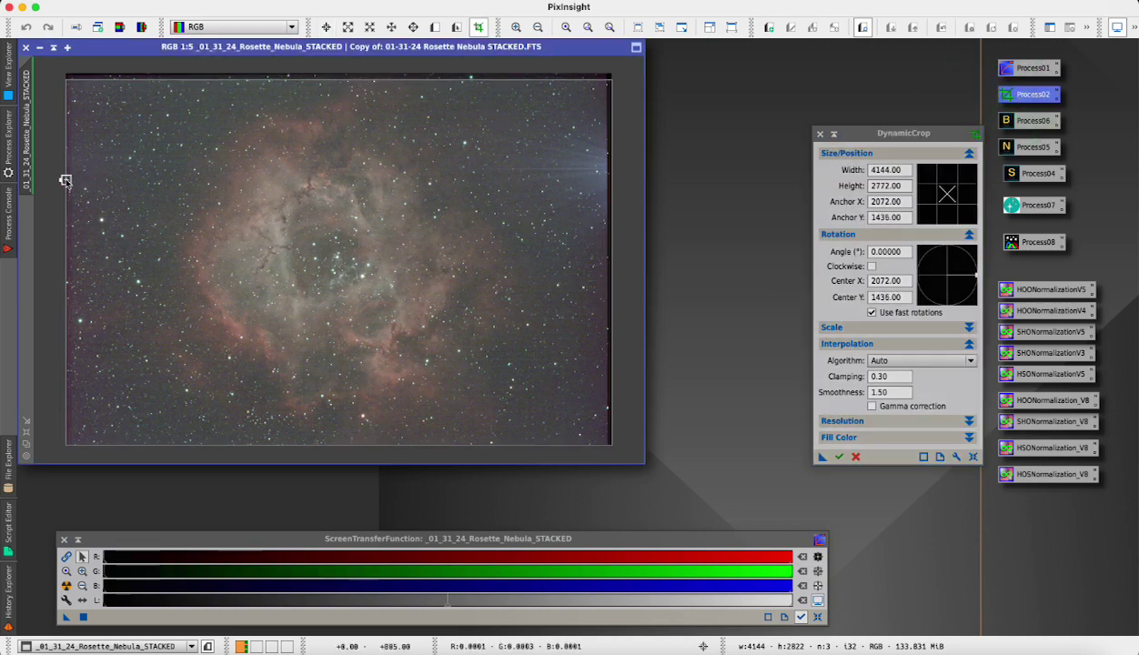
{"action": "left_click_drag", "start_coordinate": [66, 179], "coordinate": [78, 181]}
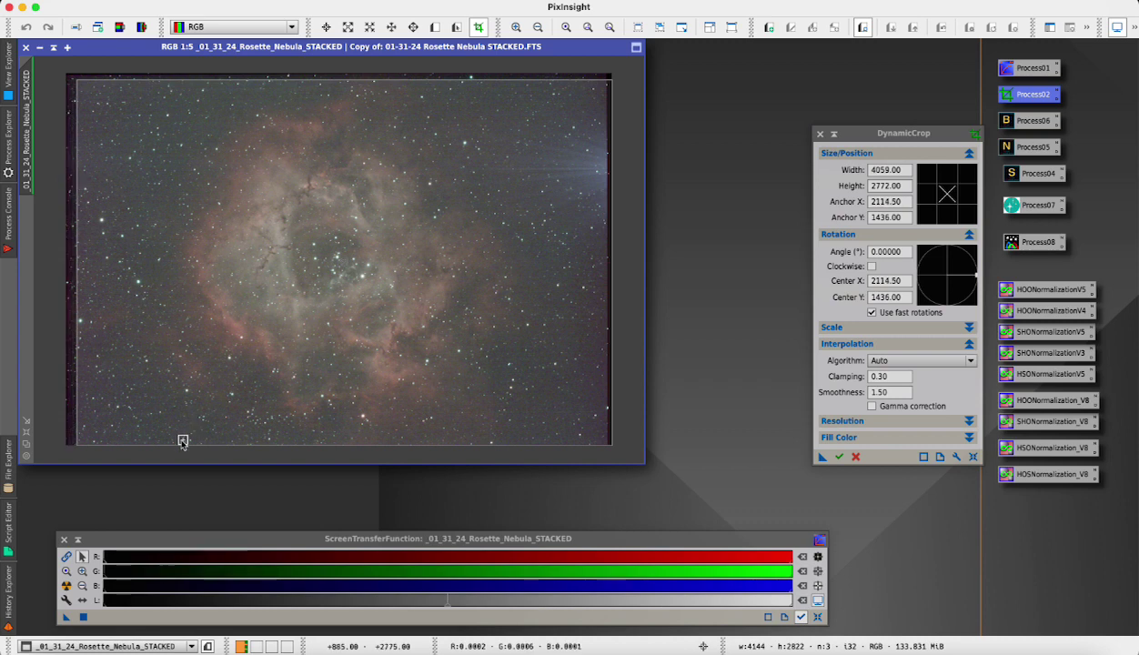
{"action": "left_click_drag", "start_coordinate": [180, 447], "coordinate": [180, 438]}
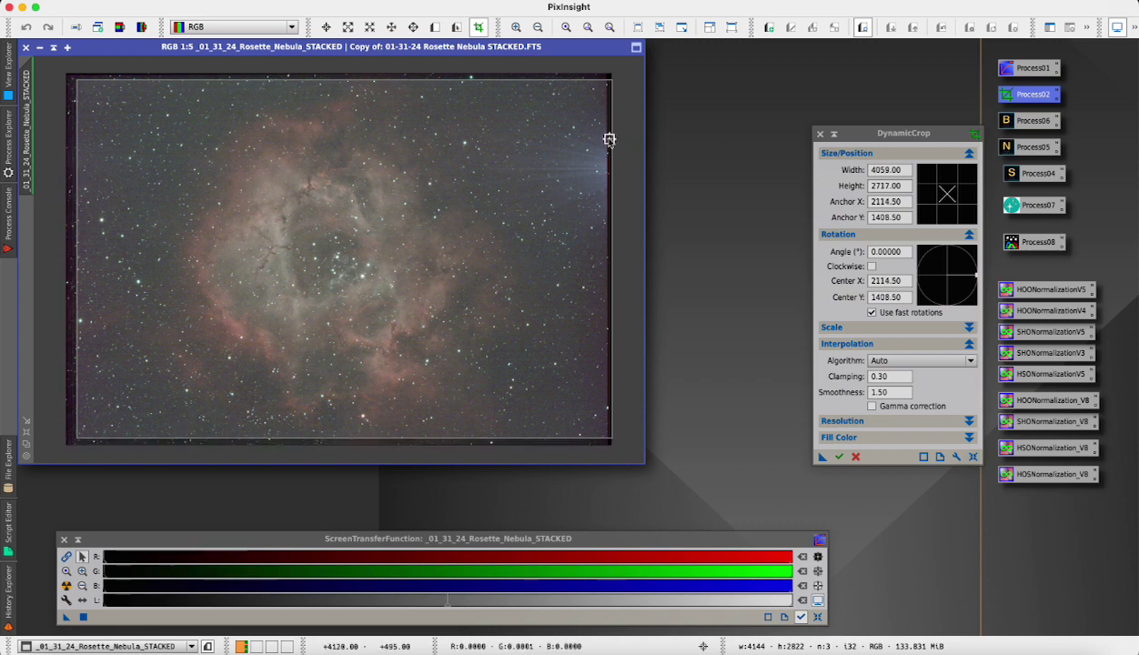
{"action": "left_click_drag", "start_coordinate": [610, 138], "coordinate": [600, 139]}
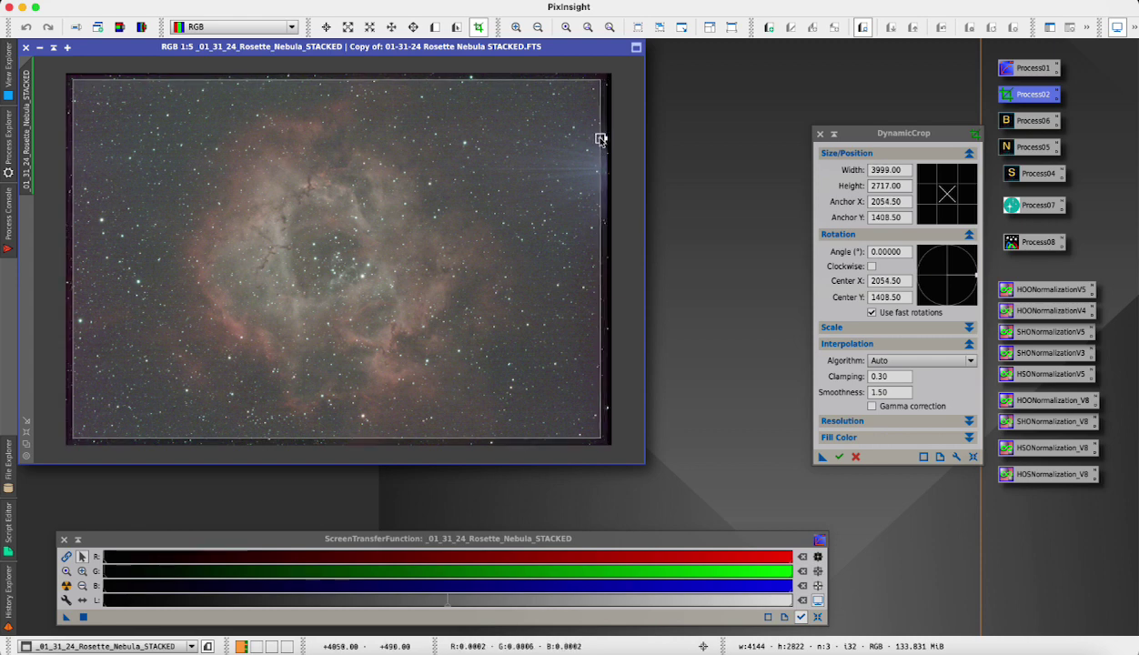
{"action": "double_click", "coordinate": [488, 161]}
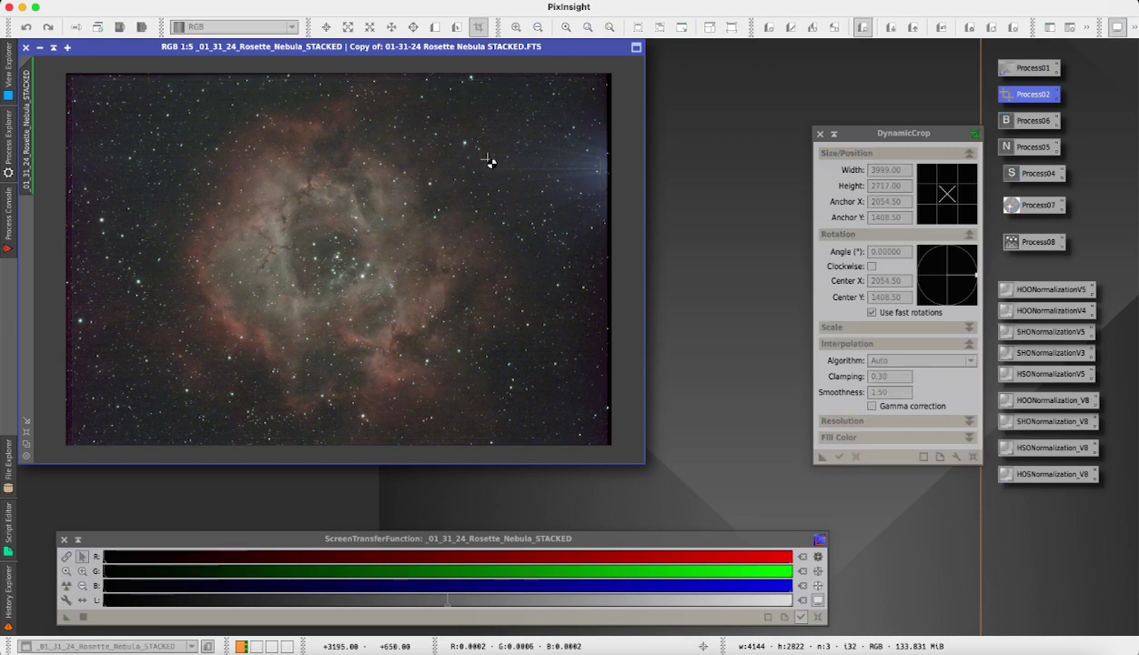
{"action": "left_click", "coordinate": [820, 133]}
- Run BlurXTerminator on the Rosette image at its 0.50 sharpening settings
{"action": "double_click", "coordinate": [1006, 121]}
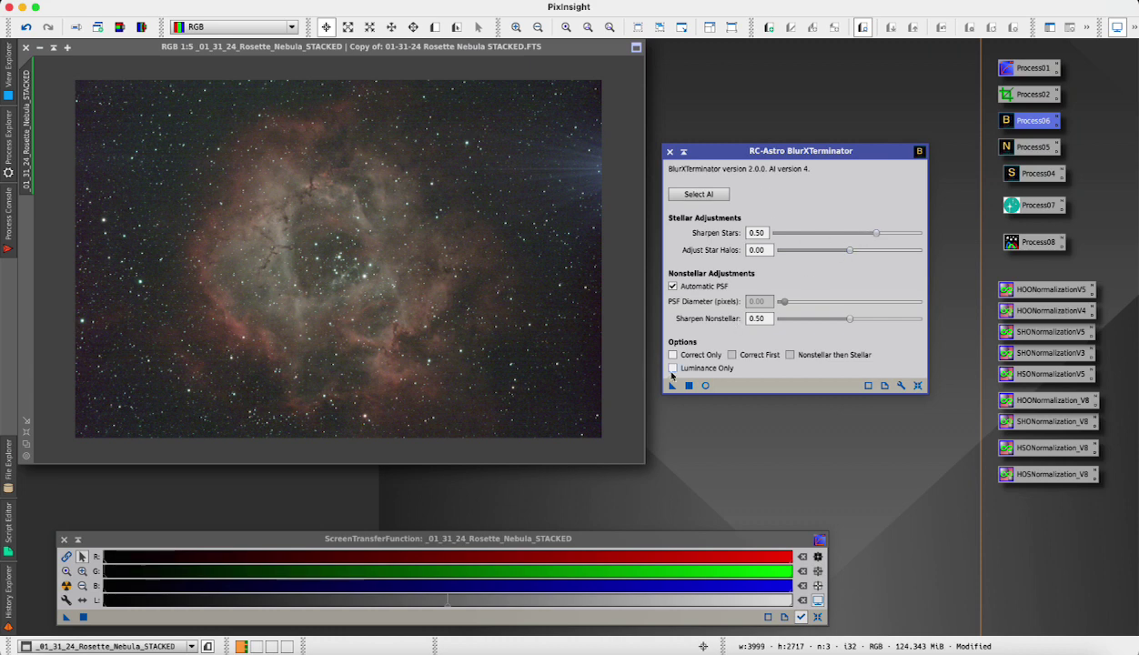
{"action": "left_click", "coordinate": [689, 385]}
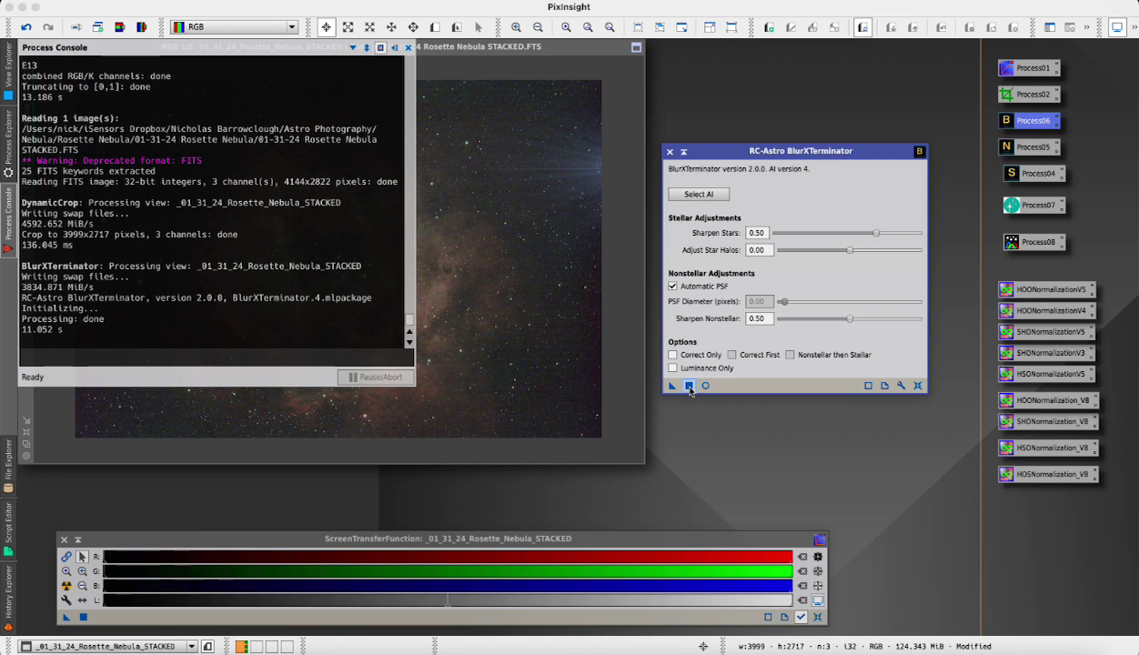
{"action": "left_click", "coordinate": [394, 48]}
{"action": "key", "text": "Escape"}
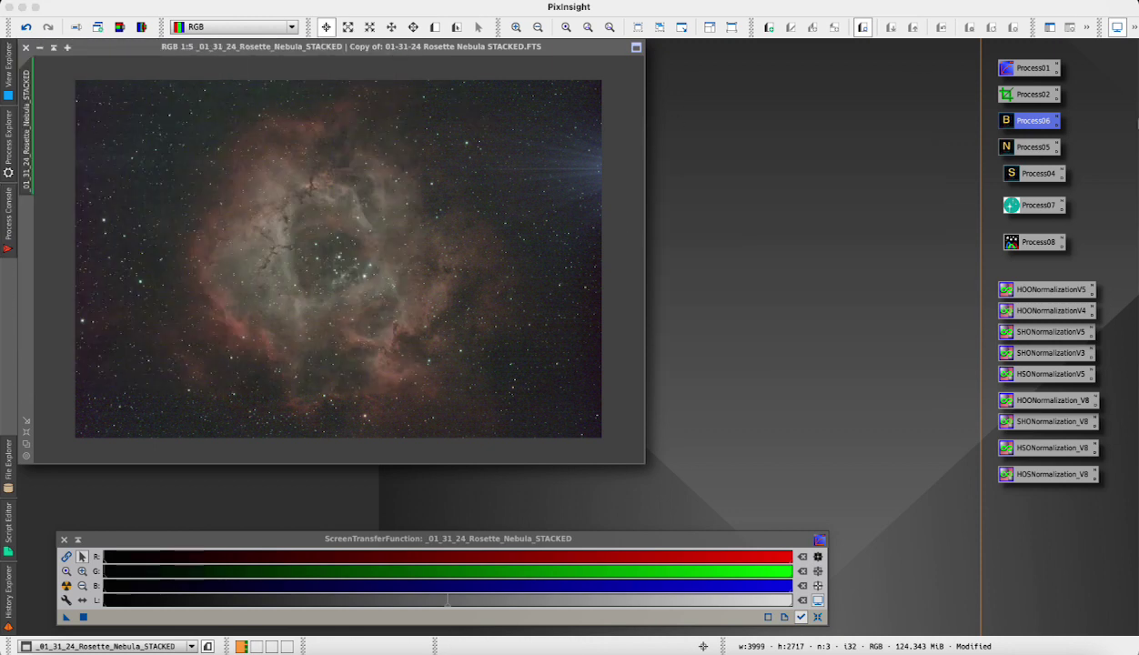
{"action": "double_click", "coordinate": [1005, 147]}
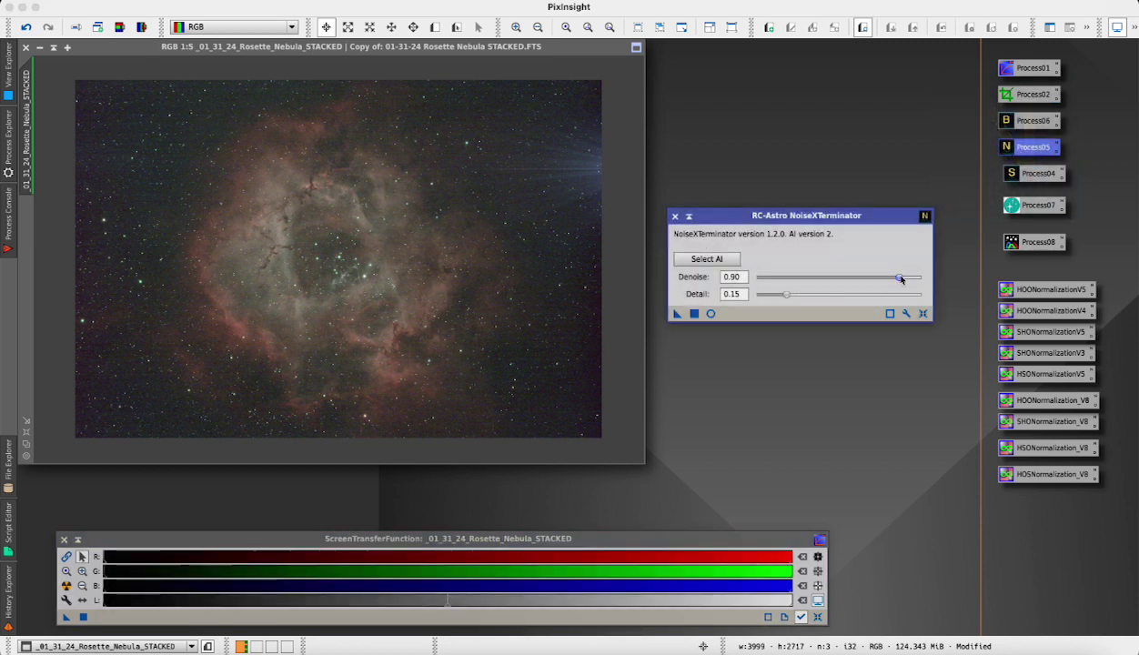
- Apply NoiseXTerminator with Denoise lowered to 0.55 and Detail raised to 0.20
{"action": "left_click_drag", "start_coordinate": [899, 279], "coordinate": [849, 283]}
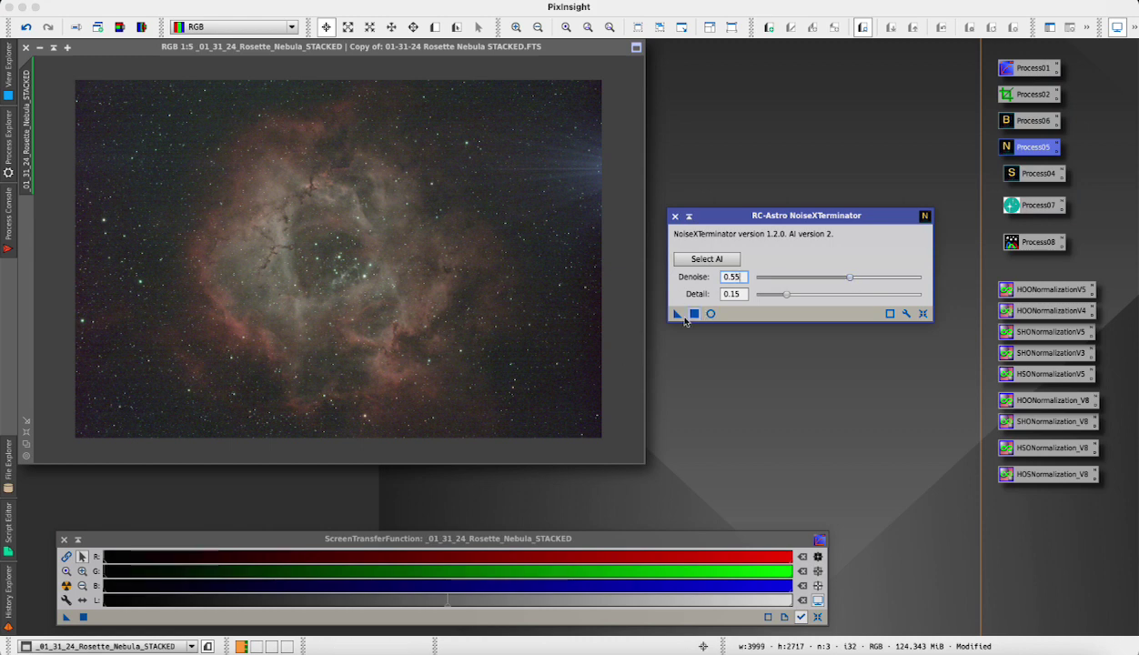
{"action": "left_click_drag", "start_coordinate": [786, 296], "coordinate": [792, 297]}
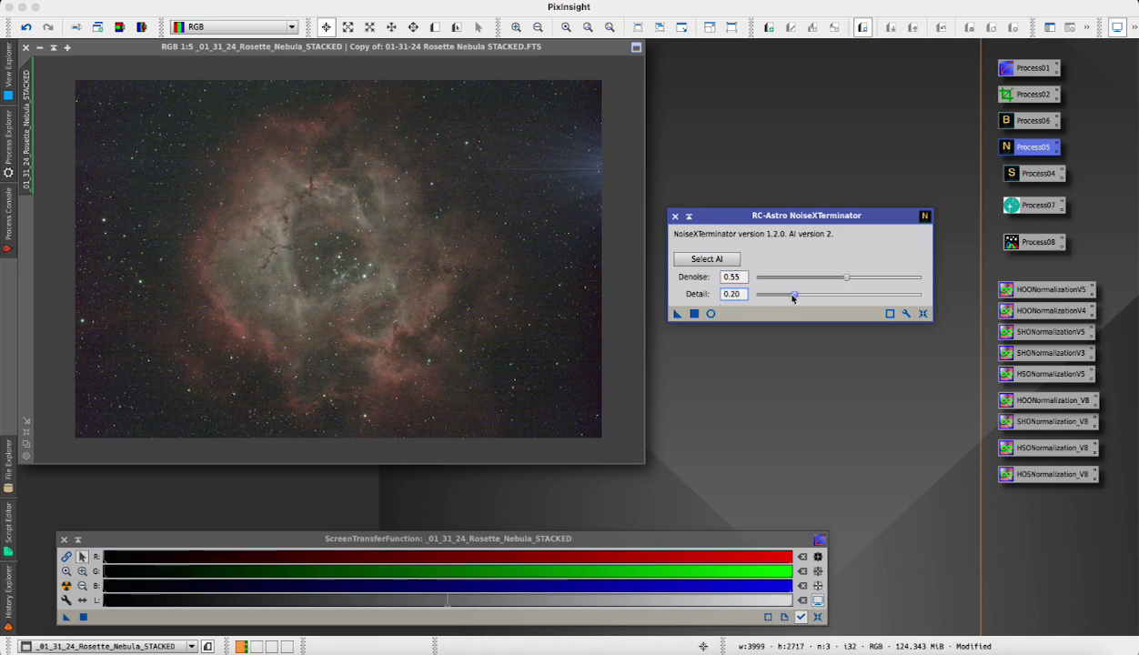
{"action": "left_click_drag", "start_coordinate": [677, 313], "coordinate": [451, 300]}
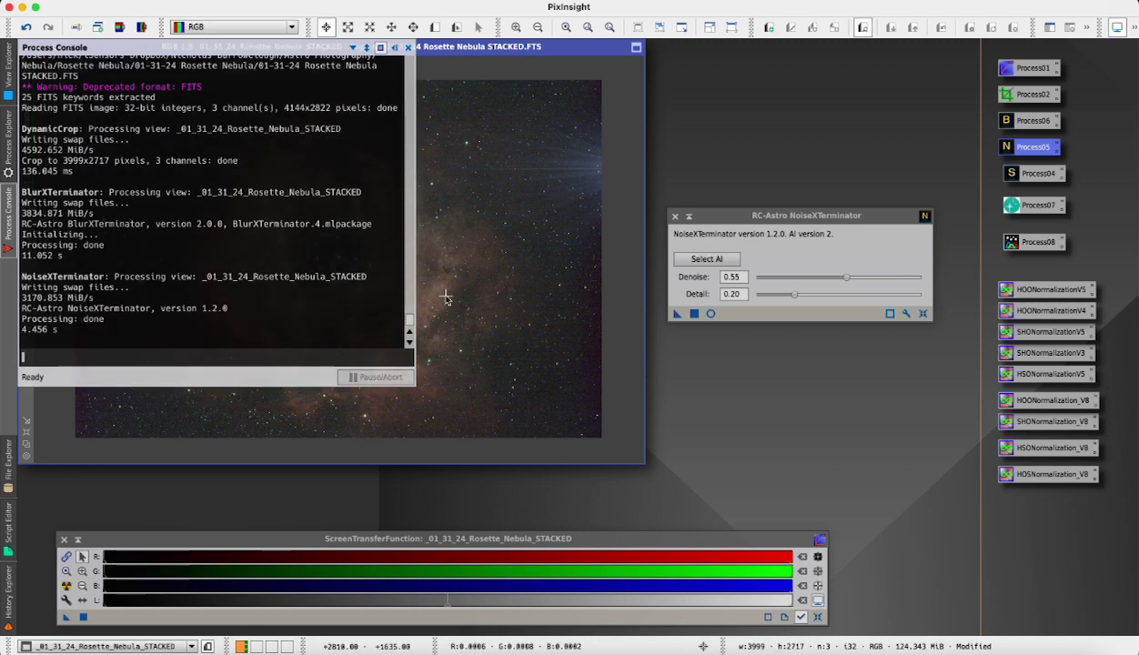
{"action": "left_click", "coordinate": [674, 217]}
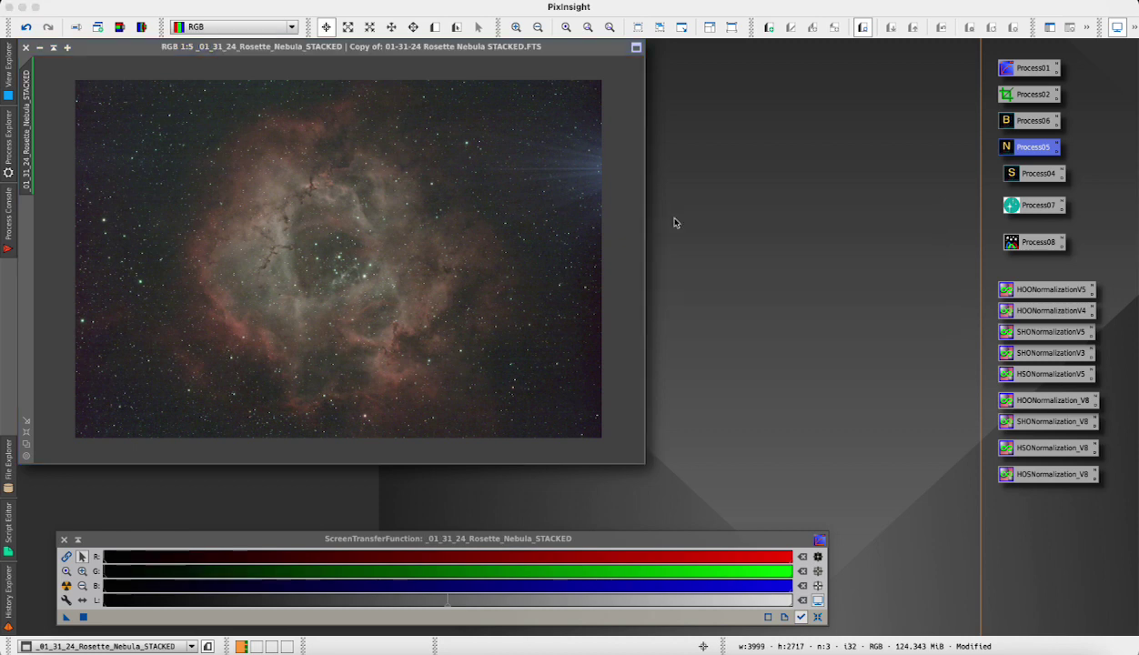
- Trial-run StarXTerminator with Generate Star Image and Unscreen Stars enabled, then undo it
{"action": "double_click", "coordinate": [1008, 174]}
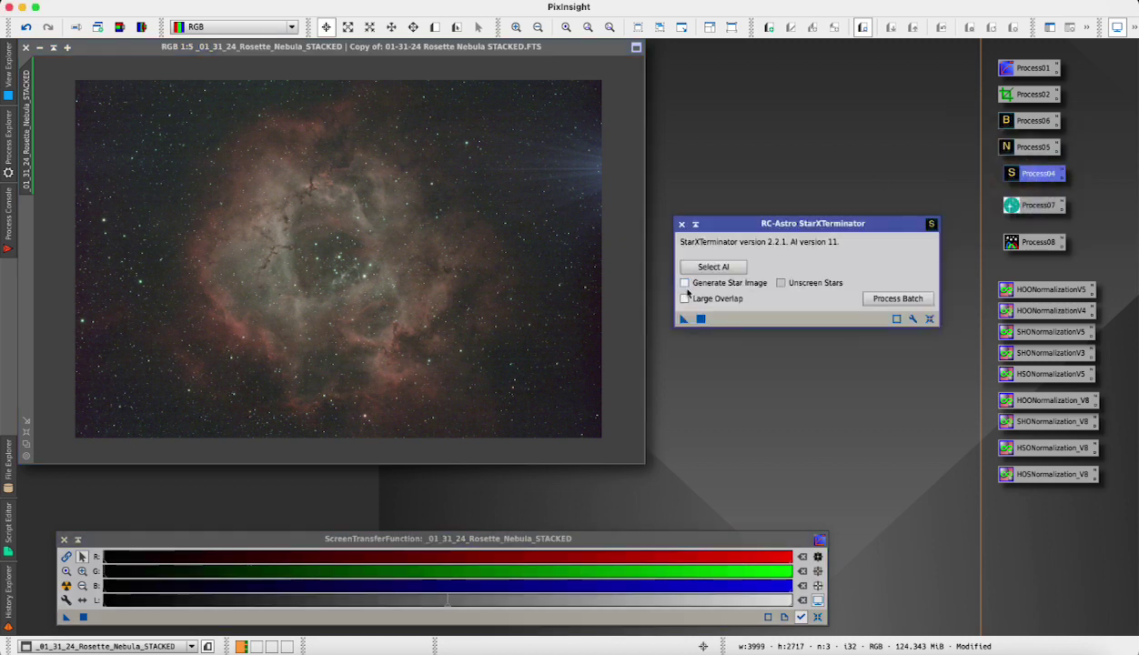
{"action": "left_click", "coordinate": [685, 283]}
{"action": "left_click", "coordinate": [780, 283]}
{"action": "left_click_drag", "start_coordinate": [684, 318], "coordinate": [409, 285]}
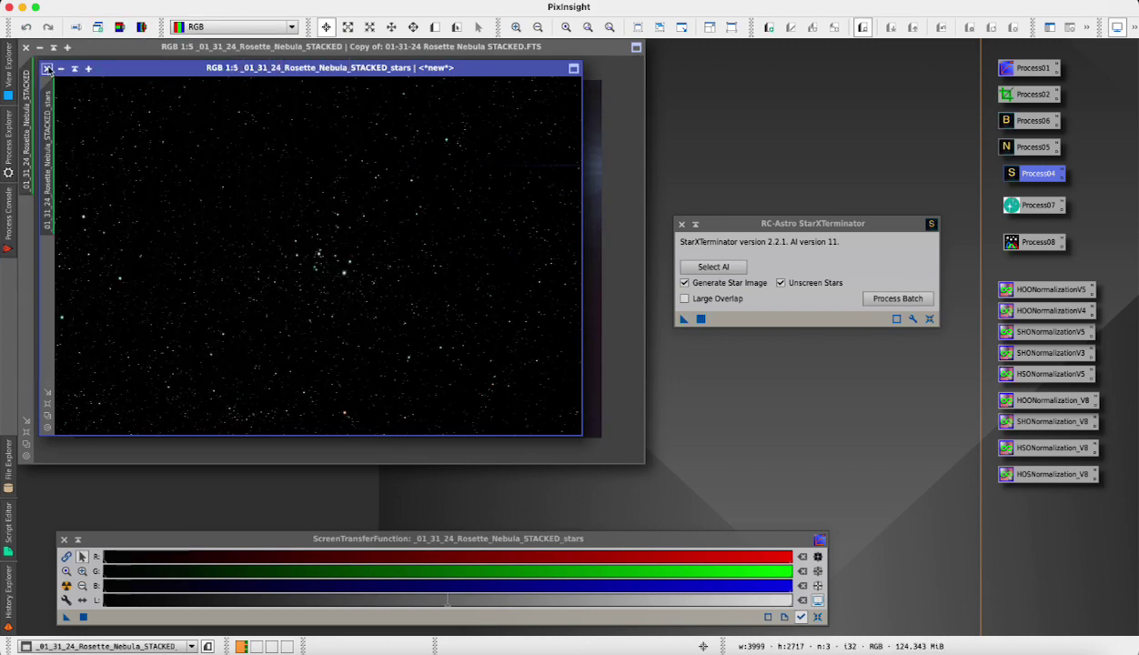
{"action": "left_click", "coordinate": [46, 67]}
{"action": "left_click", "coordinate": [26, 27]}
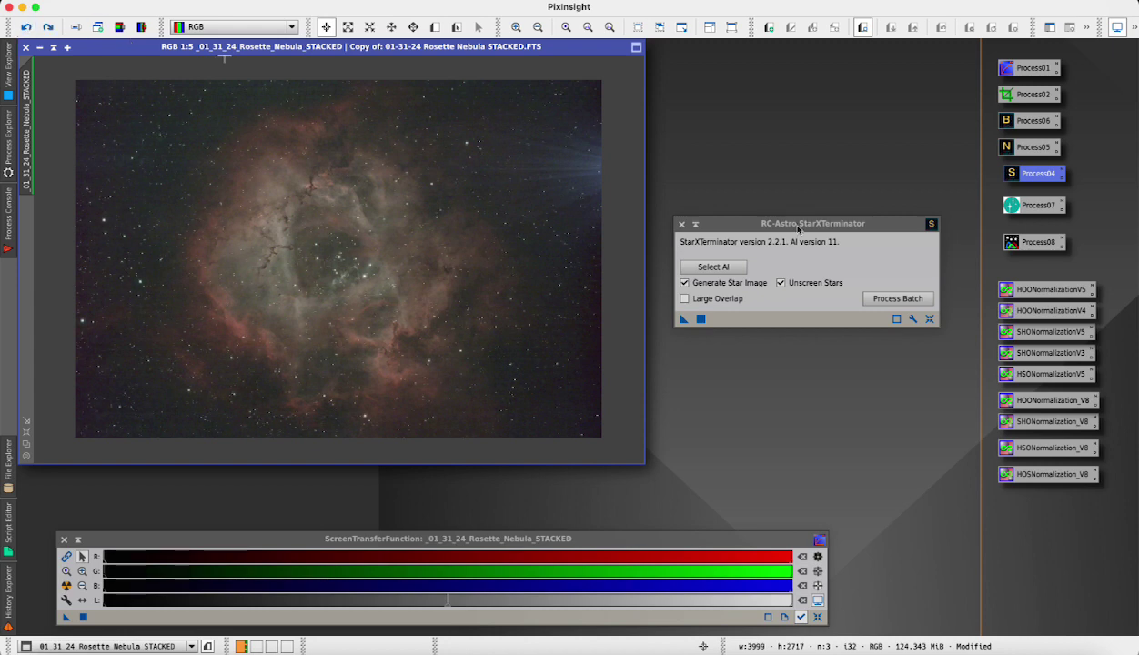
- Run the GraXpert script with Subtraction and smoothing 0 on the nebula image
{"action": "left_click", "coordinate": [682, 223]}
{"action": "left_click", "coordinate": [346, 7]}
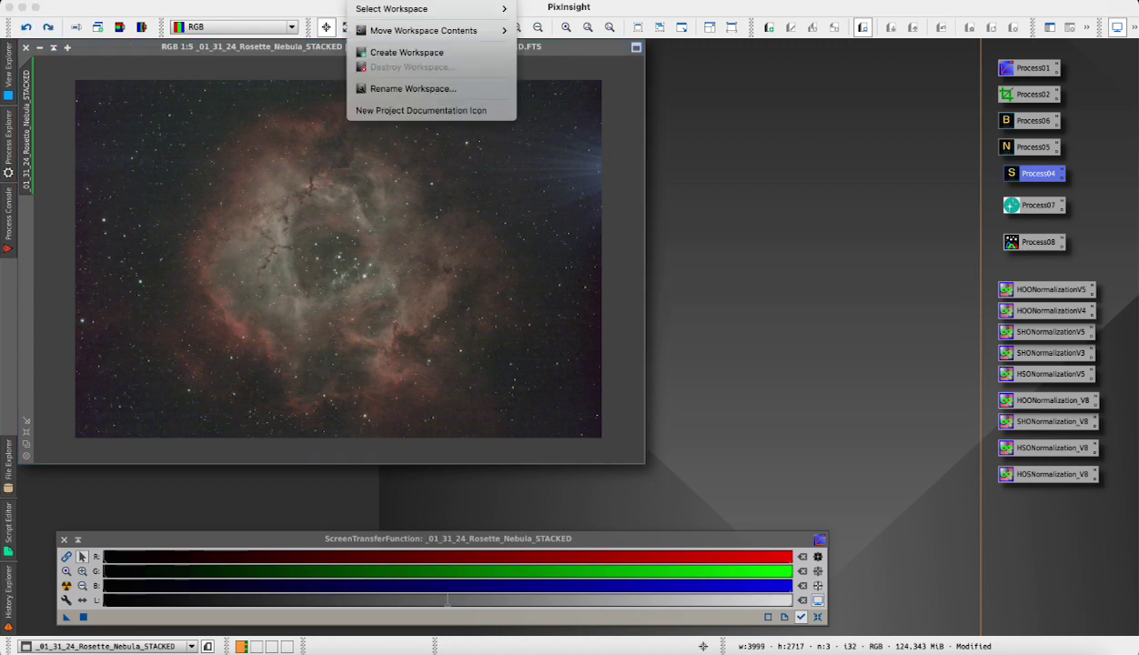
{"action": "mouse_move", "coordinate": [323, 7]}
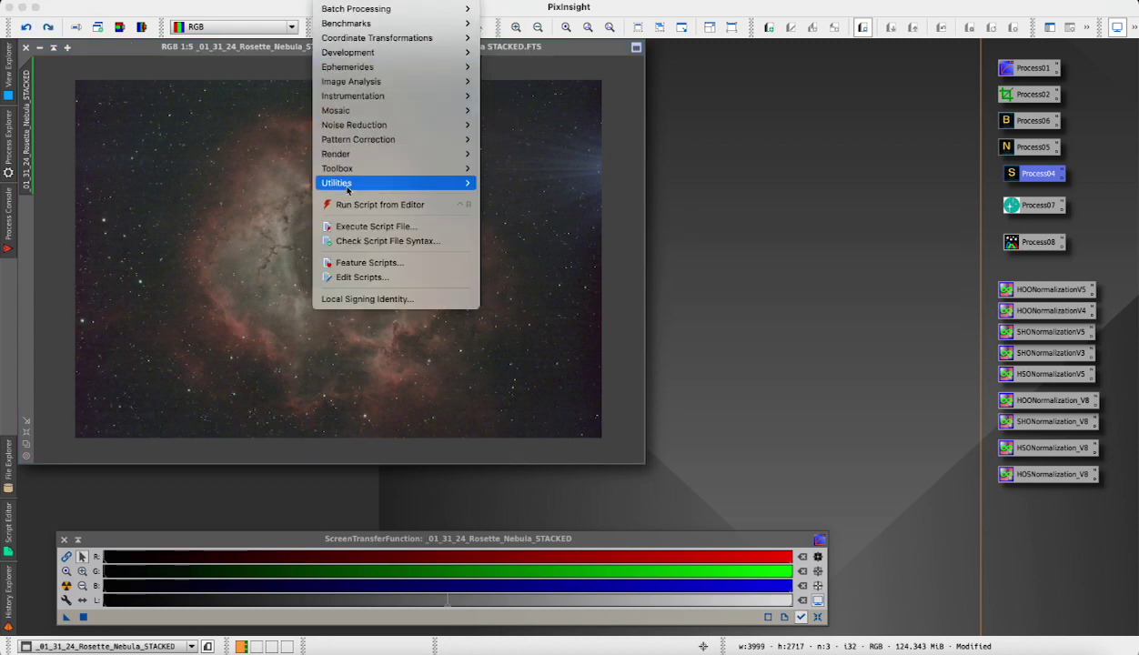
{"action": "mouse_move", "coordinate": [347, 187]}
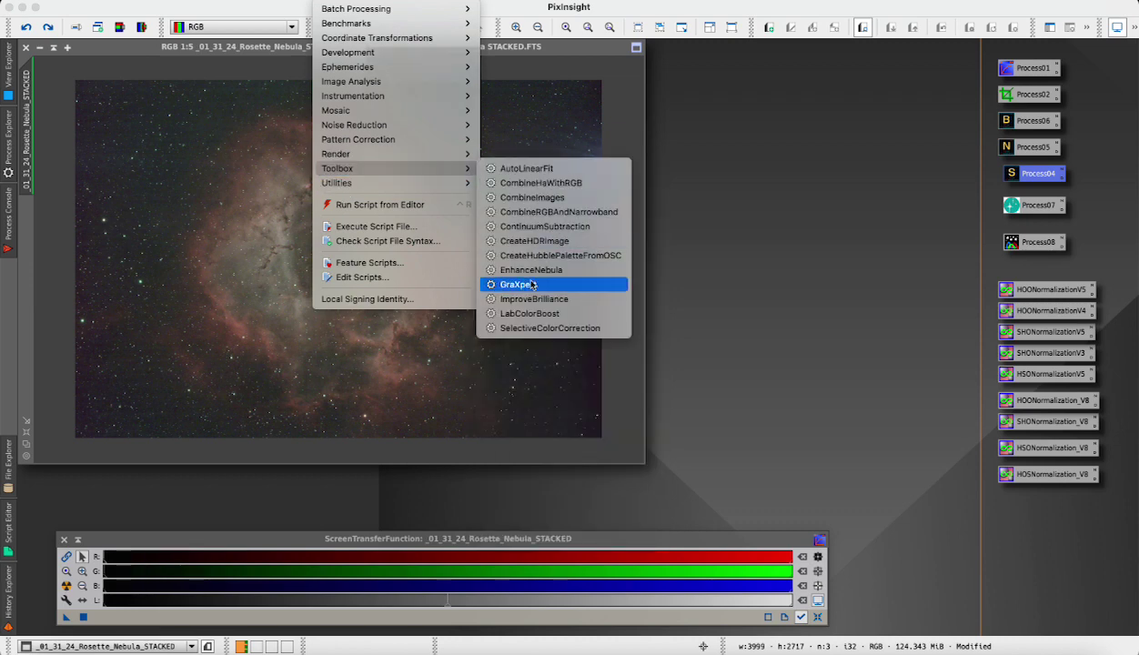
{"action": "left_click", "coordinate": [528, 288]}
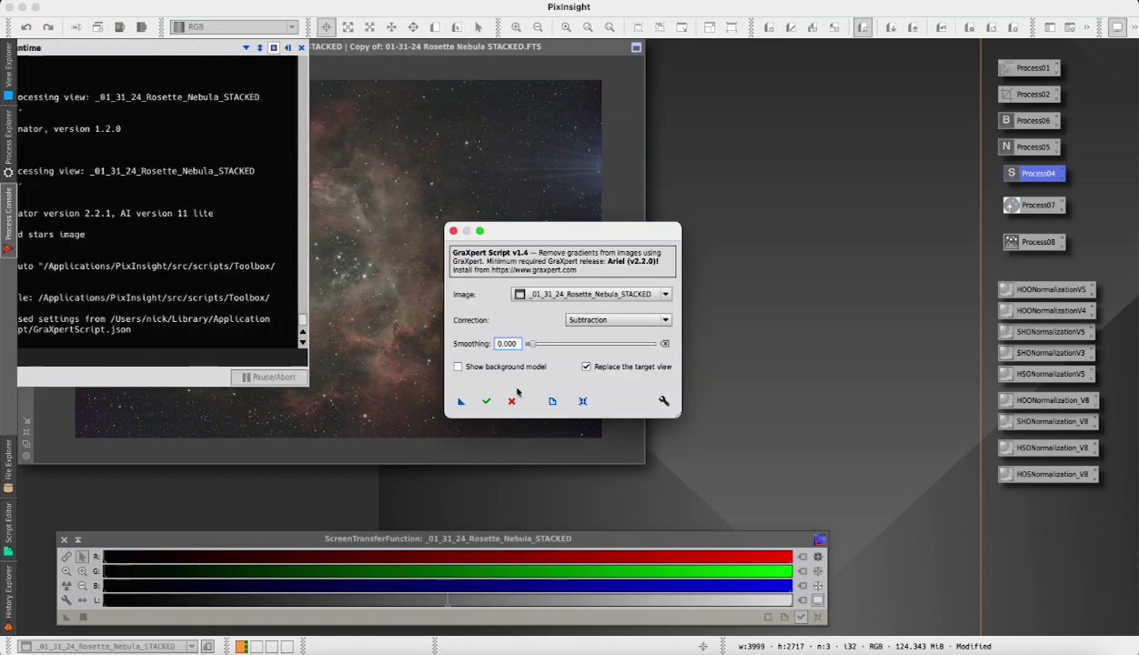
{"action": "left_click", "coordinate": [486, 401]}
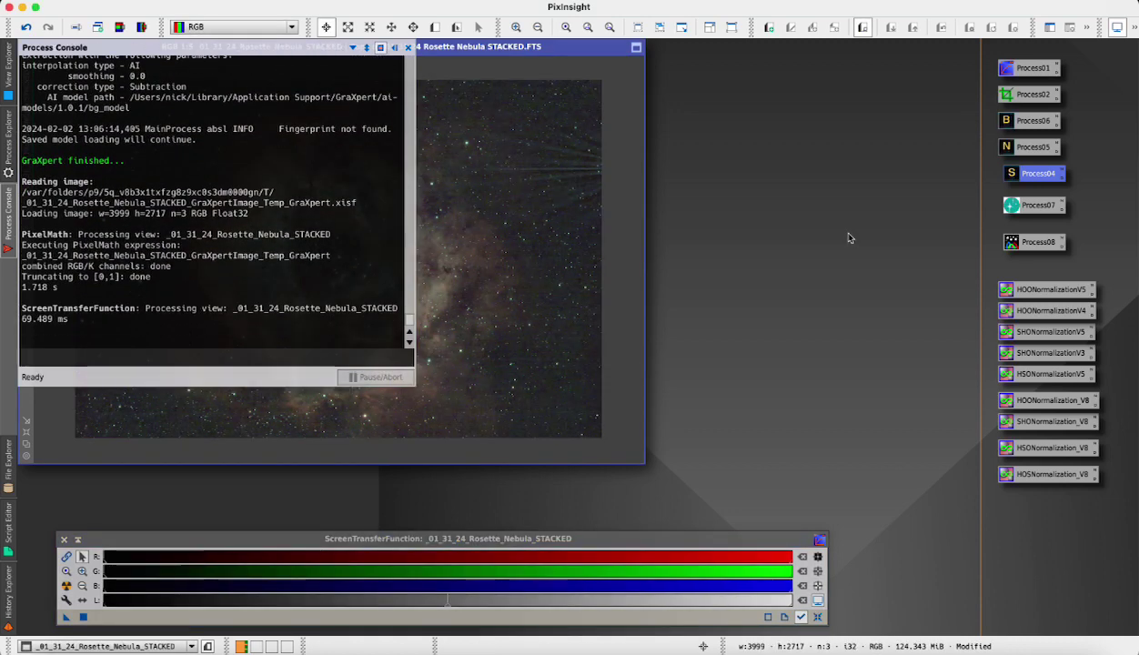
{"action": "left_click", "coordinate": [381, 47]}
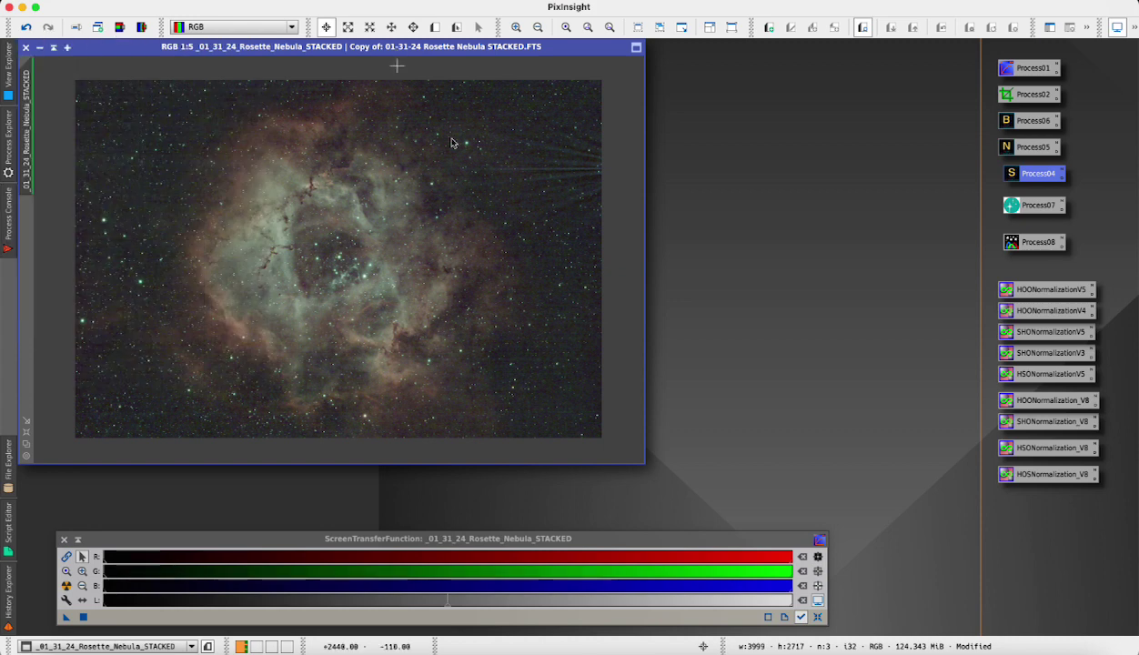
- Remove stars with StarXTerminator into an unscreened star image, then iconize that stars image aside
{"action": "double_click", "coordinate": [1017, 182]}
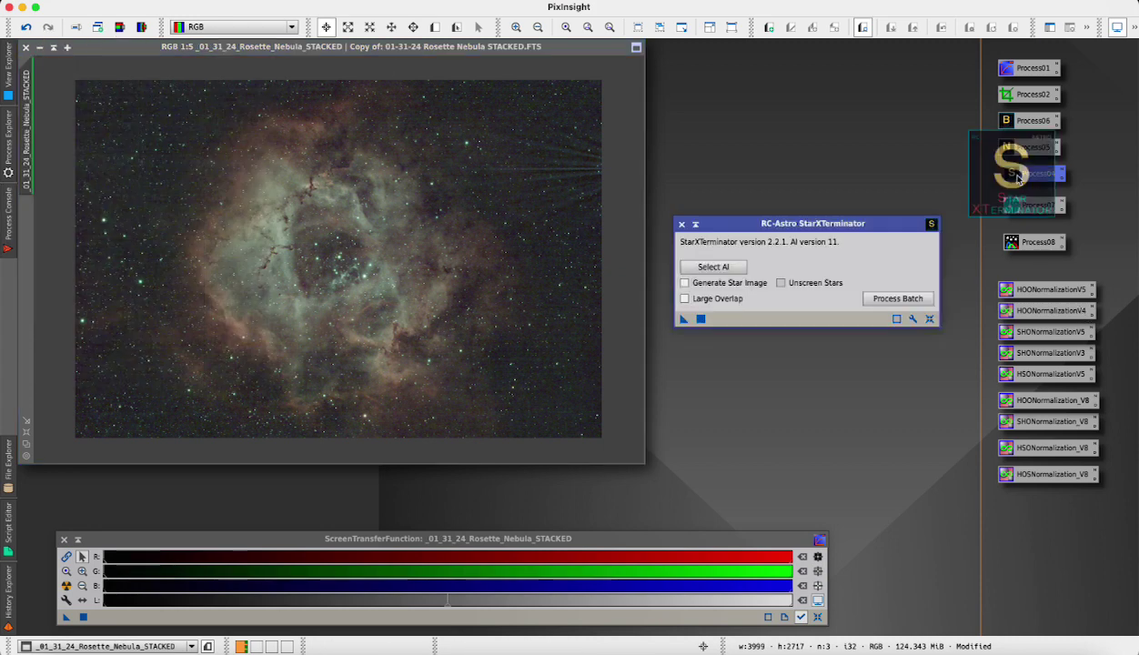
{"action": "left_click", "coordinate": [684, 282]}
{"action": "left_click", "coordinate": [780, 282]}
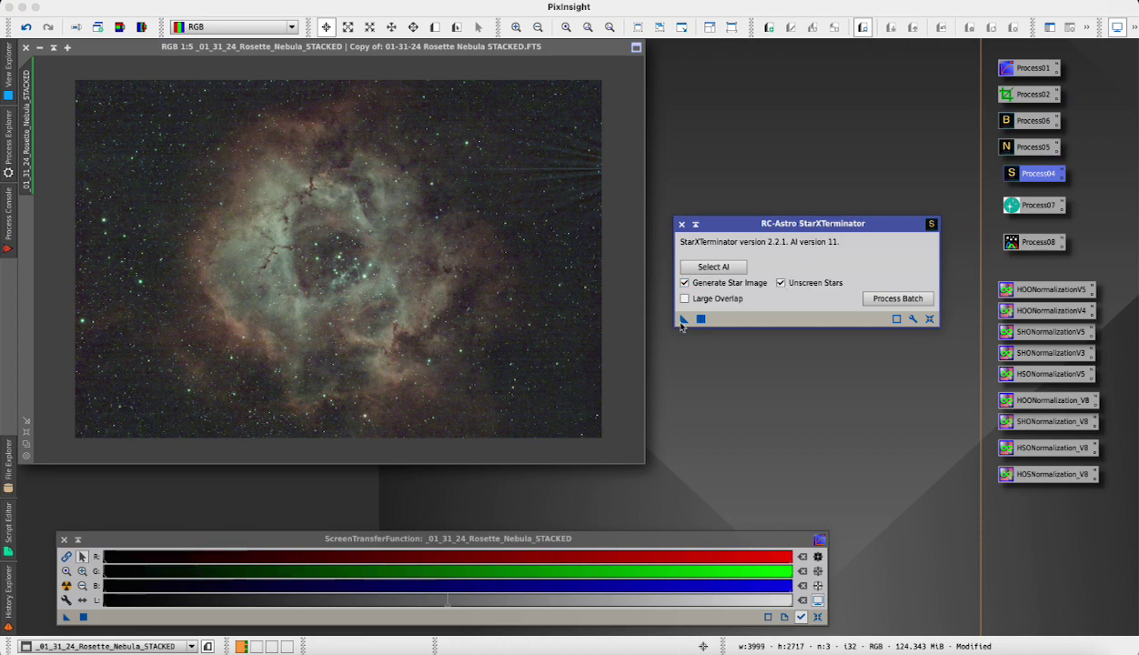
{"action": "left_click_drag", "start_coordinate": [683, 319], "coordinate": [485, 305]}
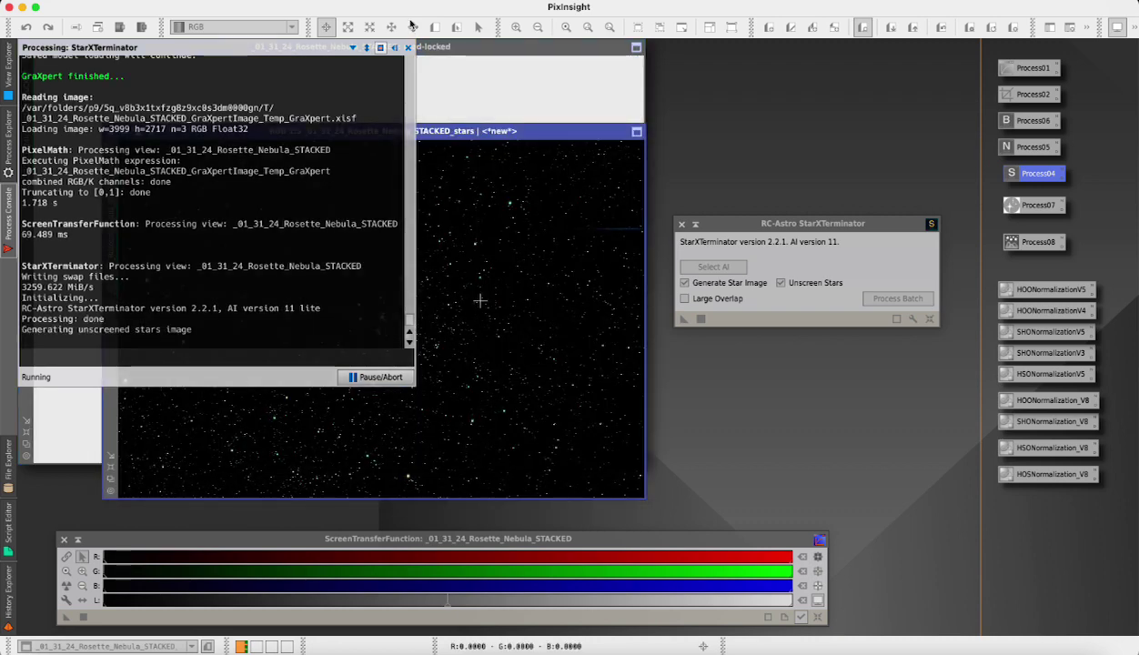
{"action": "left_click", "coordinate": [681, 224]}
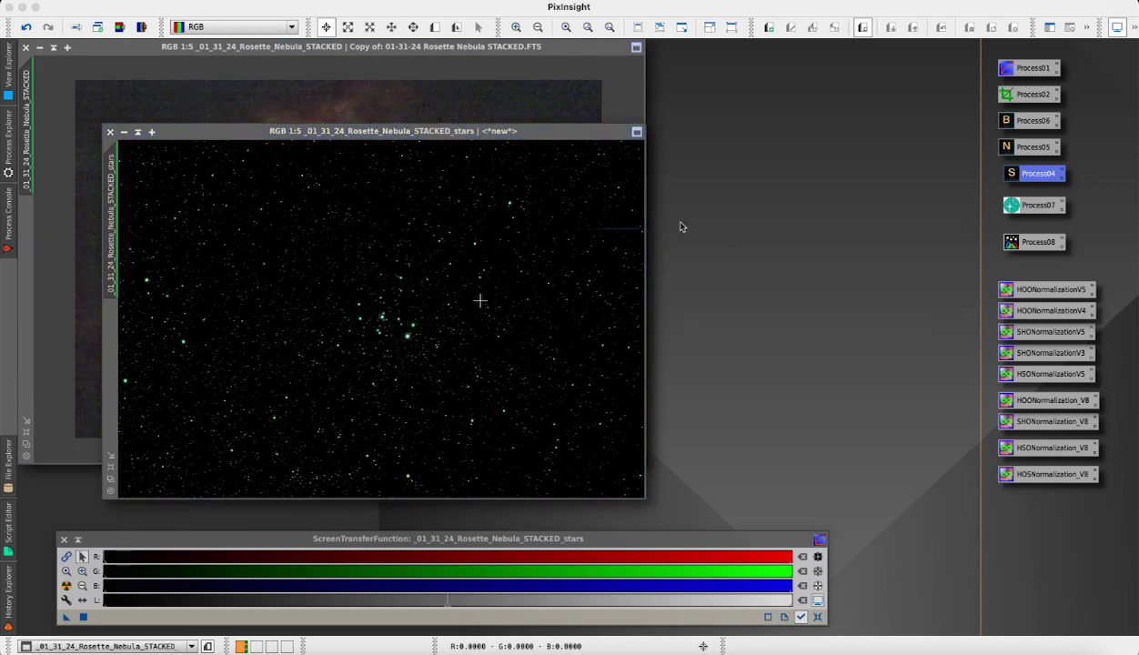
{"action": "left_click", "coordinate": [125, 133]}
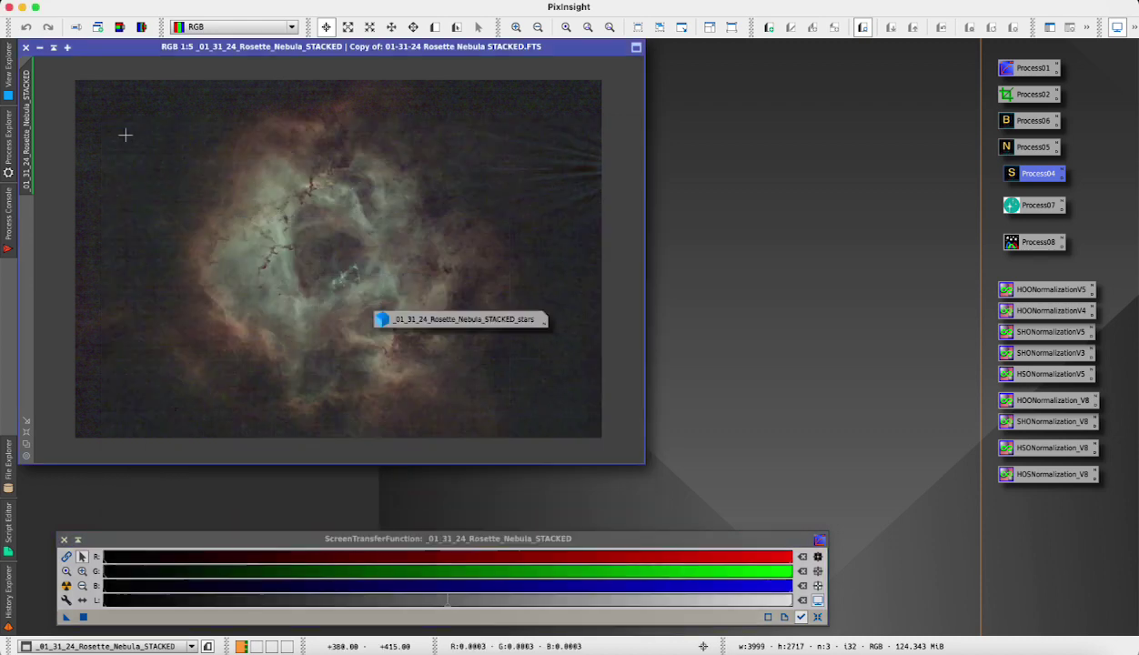
{"action": "left_click_drag", "start_coordinate": [383, 320], "coordinate": [997, 612]}
- Reset the STF and apply a GHS Linear black point raised toward the histogram peak
{"action": "left_click", "coordinate": [801, 600]}
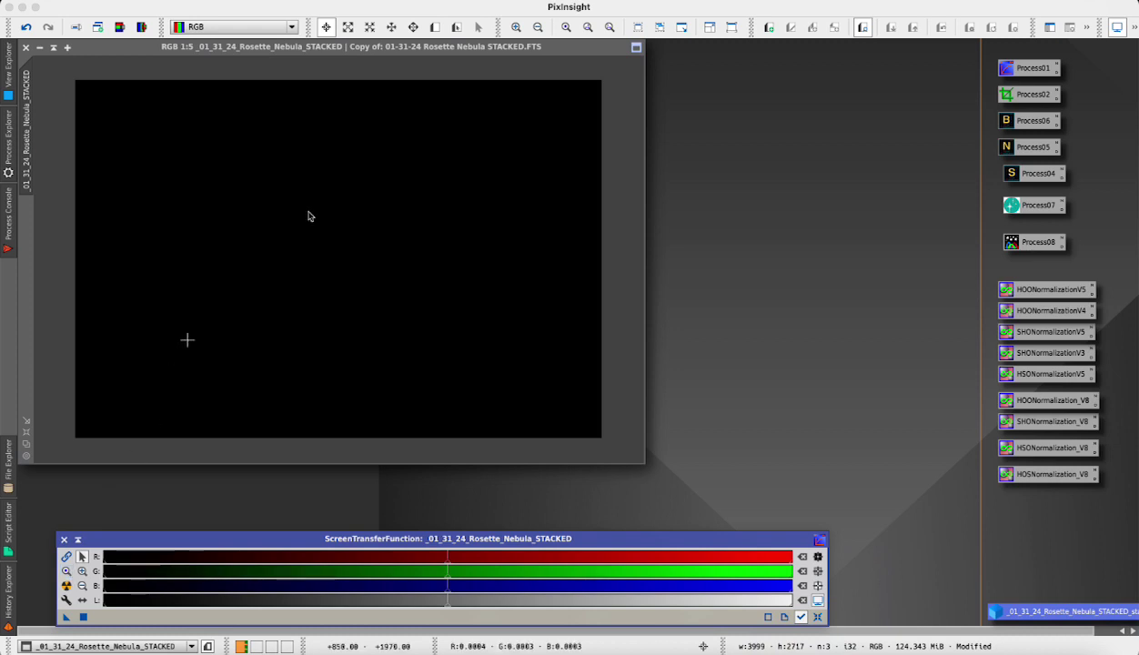
{"action": "double_click", "coordinate": [1016, 207]}
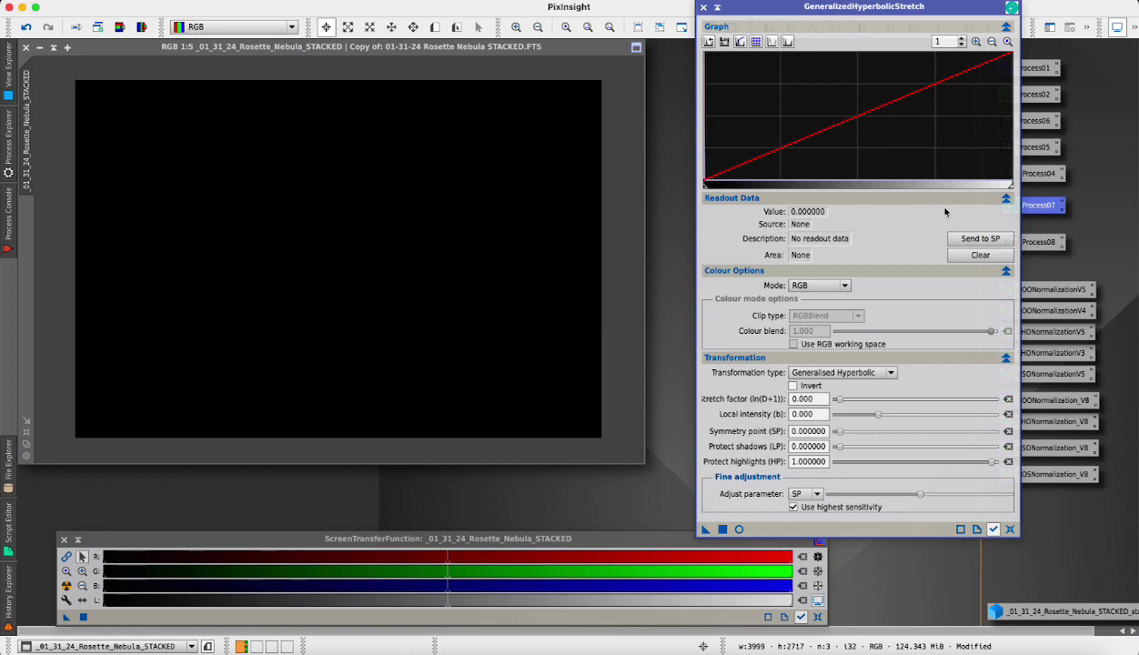
{"action": "left_click", "coordinate": [738, 529]}
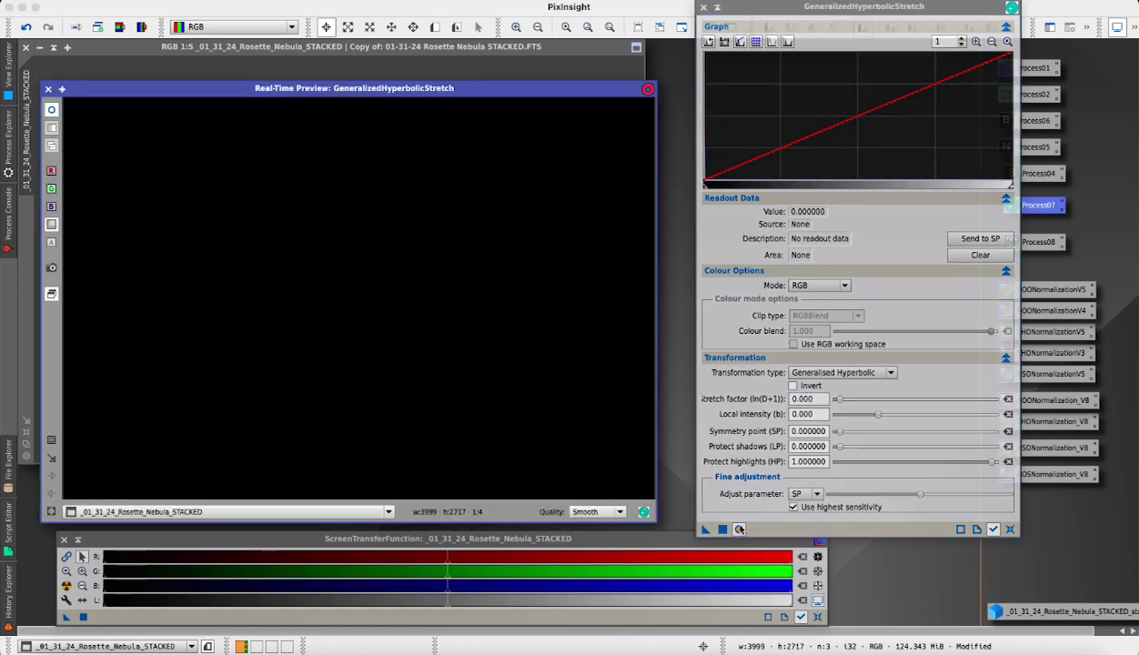
{"action": "left_click", "coordinate": [842, 372]}
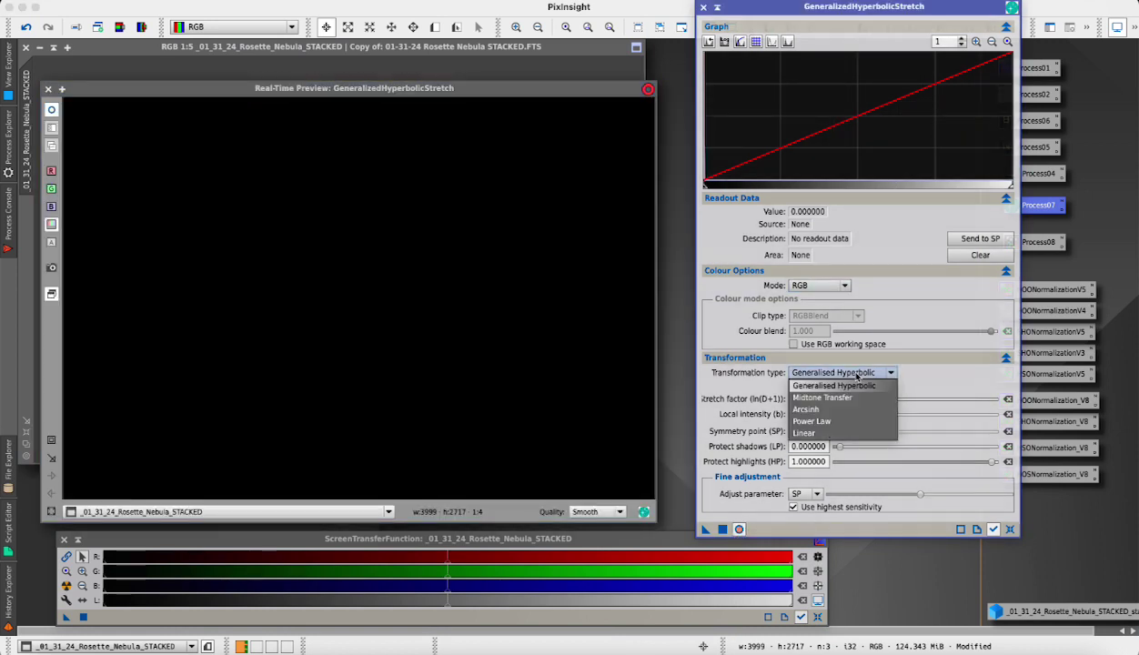
{"action": "left_click", "coordinate": [823, 424]}
{"action": "type", "text": "250"}
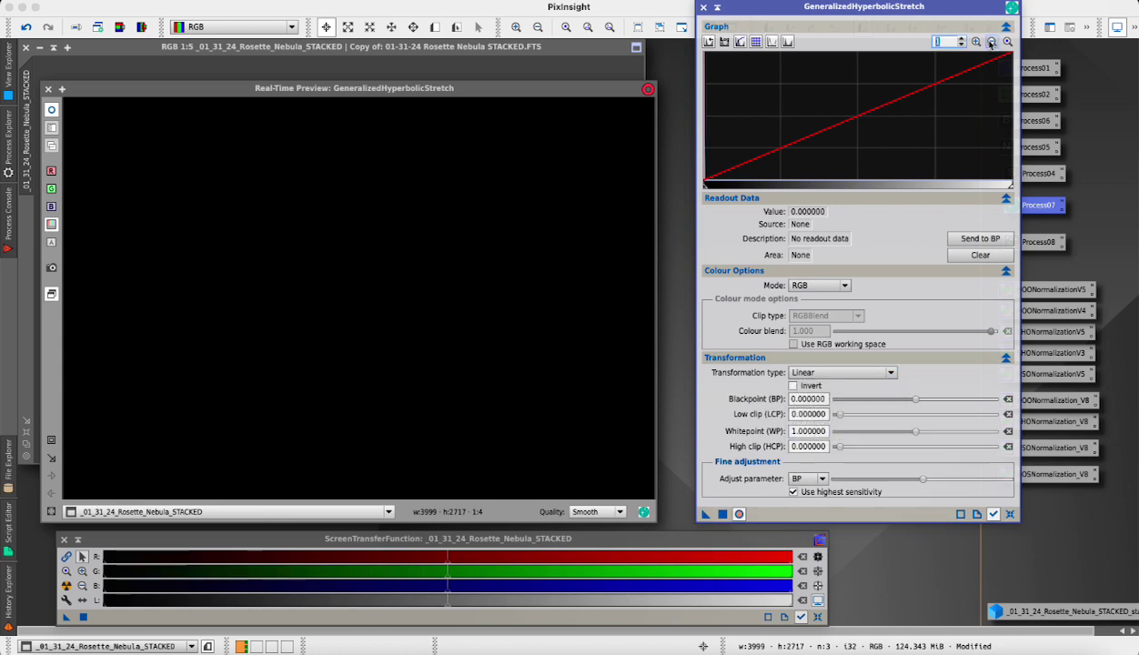
{"action": "key", "text": "Return"}
{"action": "left_click", "coordinate": [706, 180]}
{"action": "left_click_drag", "start_coordinate": [705, 179], "coordinate": [723, 179]}
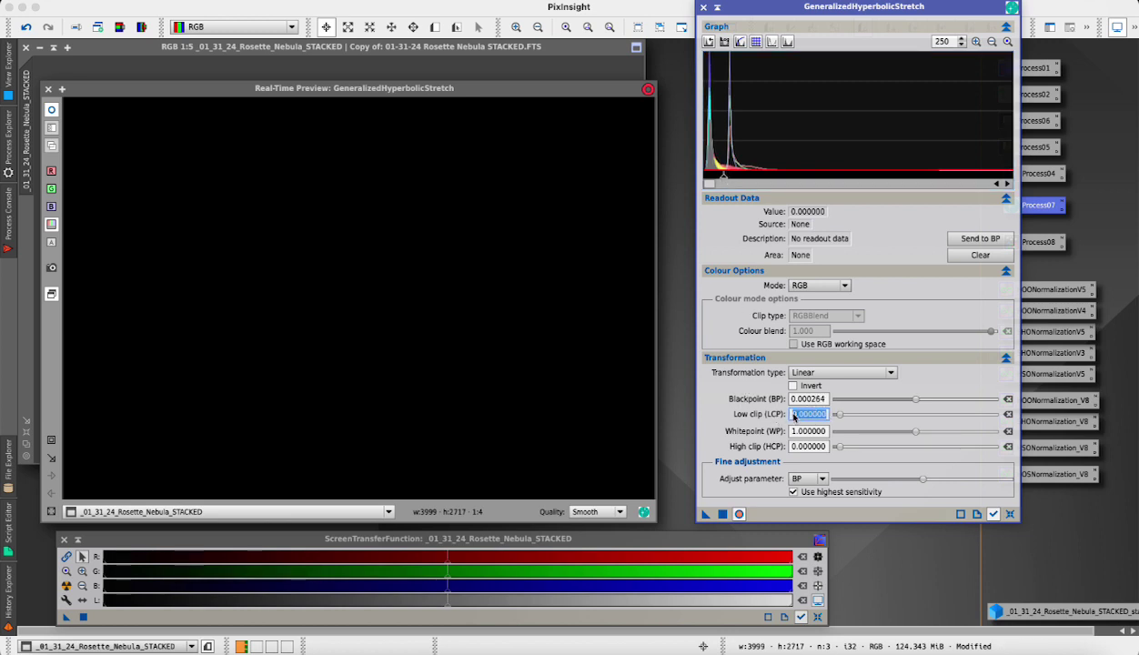
{"action": "left_click_drag", "start_coordinate": [724, 178], "coordinate": [725, 178]}
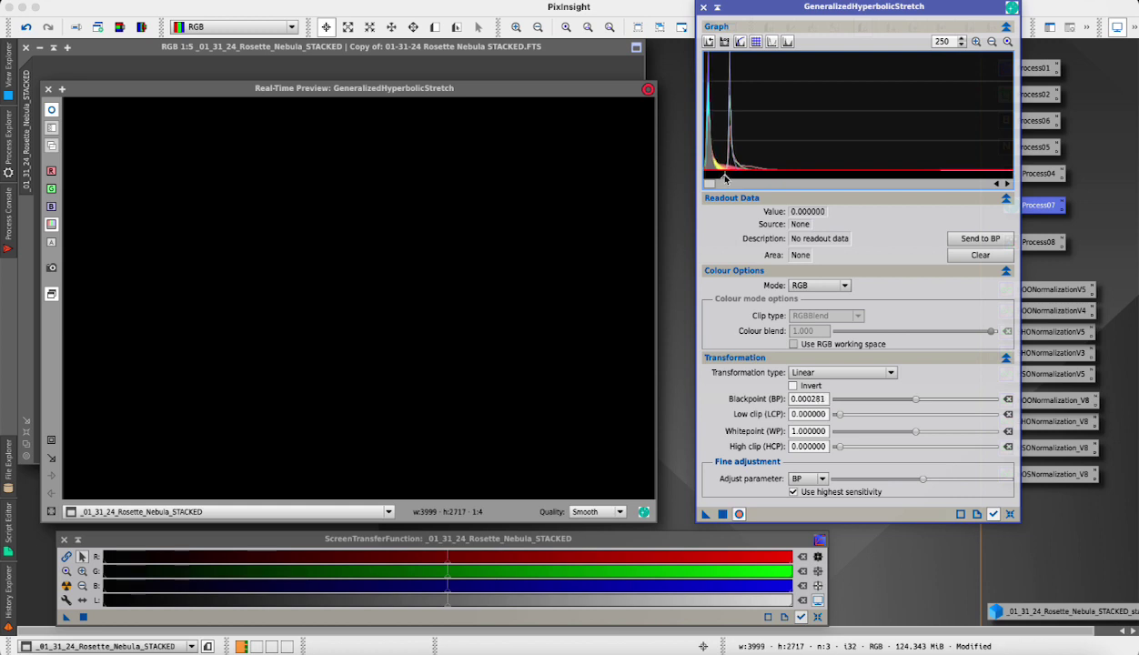
{"action": "left_click", "coordinate": [722, 514]}
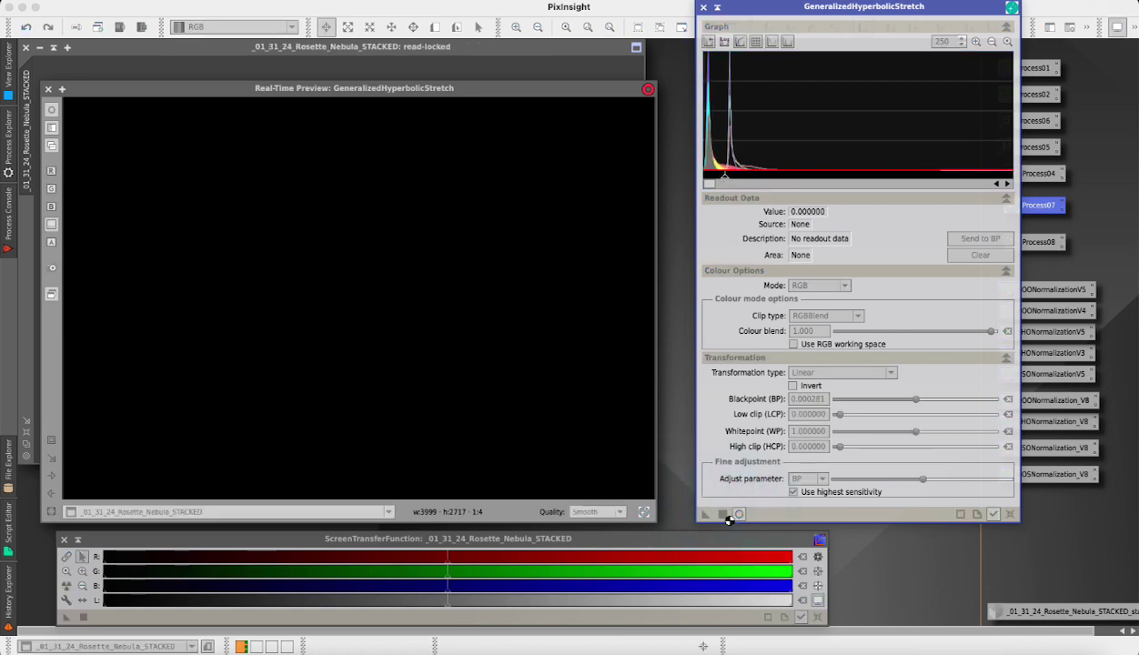
- Apply a GHS stretch at the peak symmetry point with stretch factor 7.49, local intensity -0.40
{"action": "left_click", "coordinate": [1010, 514]}
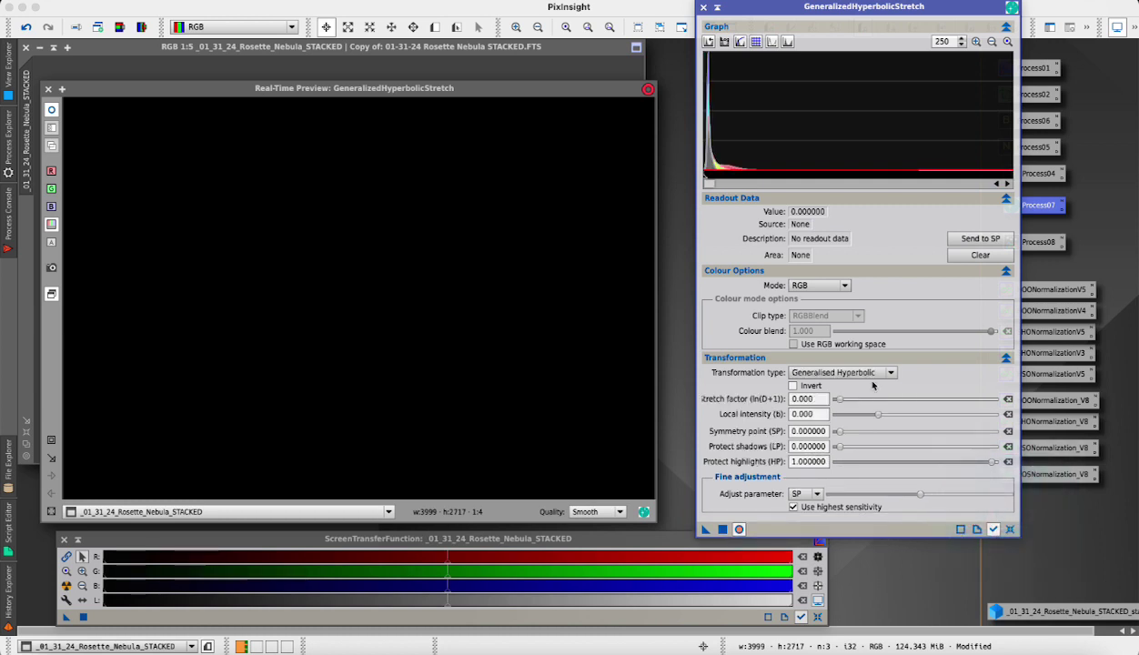
{"action": "left_click", "coordinate": [961, 37]}
{"action": "left_click", "coordinate": [961, 37]}
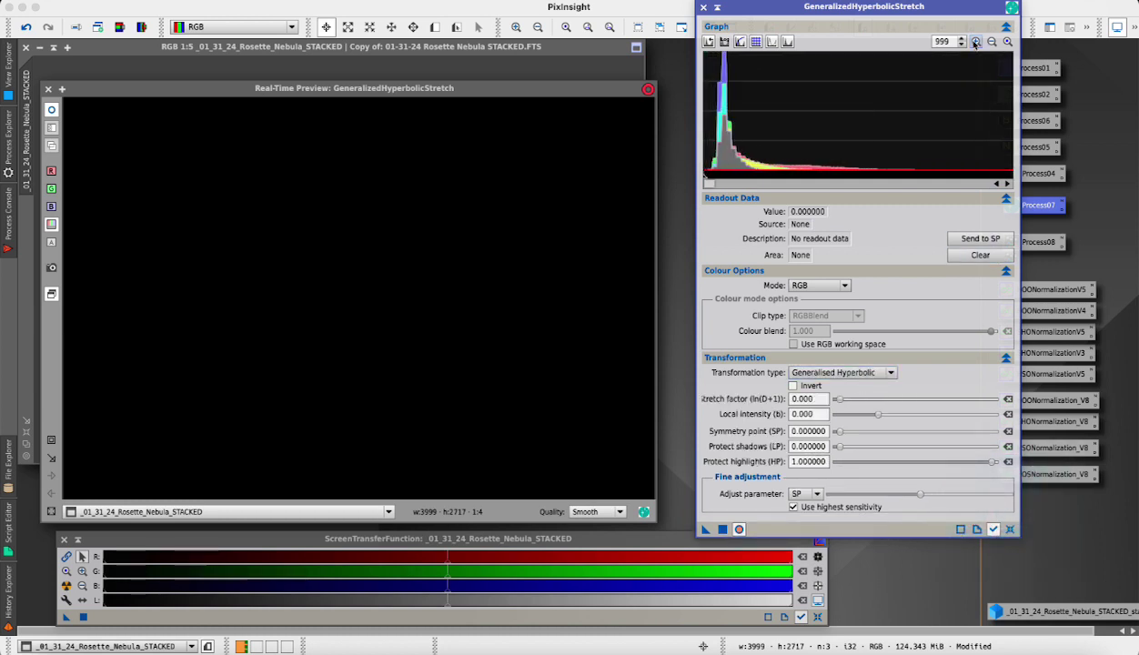
{"action": "left_click", "coordinate": [727, 123]}
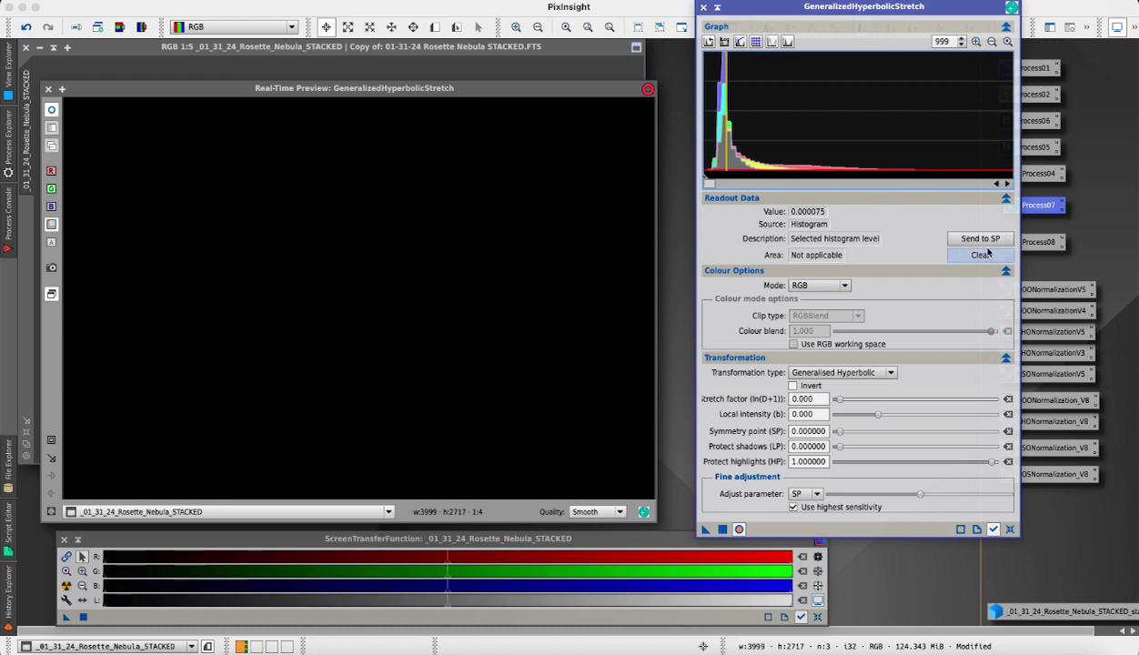
{"action": "left_click", "coordinate": [979, 238]}
{"action": "left_click_drag", "start_coordinate": [838, 400], "coordinate": [893, 398]}
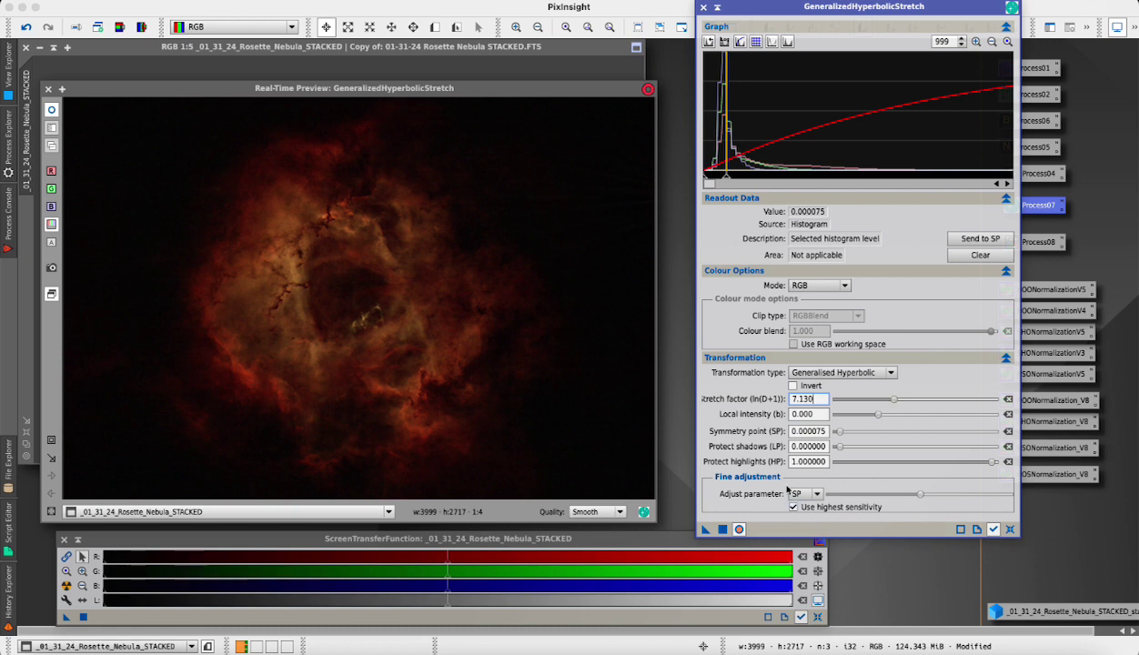
{"action": "left_click_drag", "start_coordinate": [878, 417], "coordinate": [897, 400]}
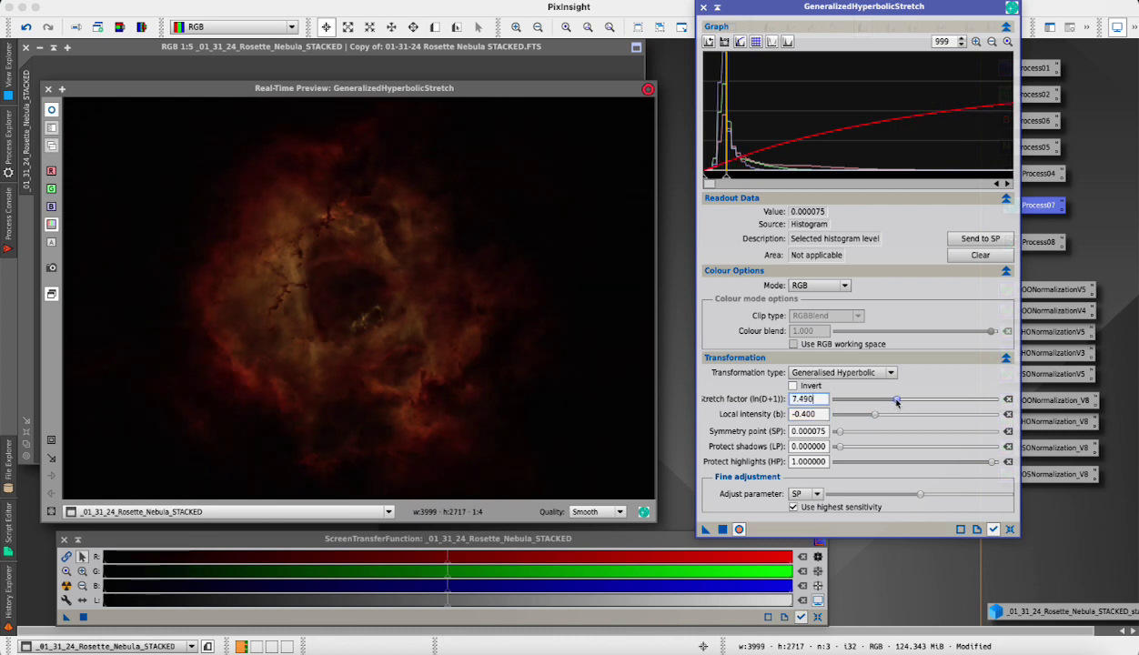
{"action": "left_click", "coordinate": [721, 529]}
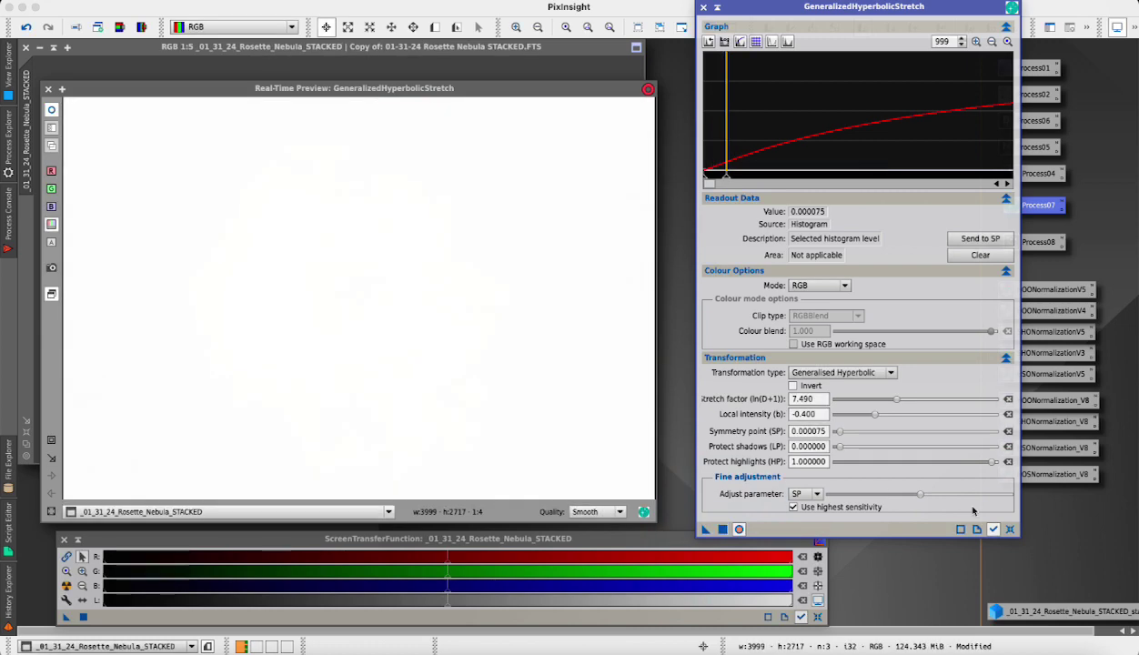
{"action": "left_click", "coordinate": [1009, 530]}
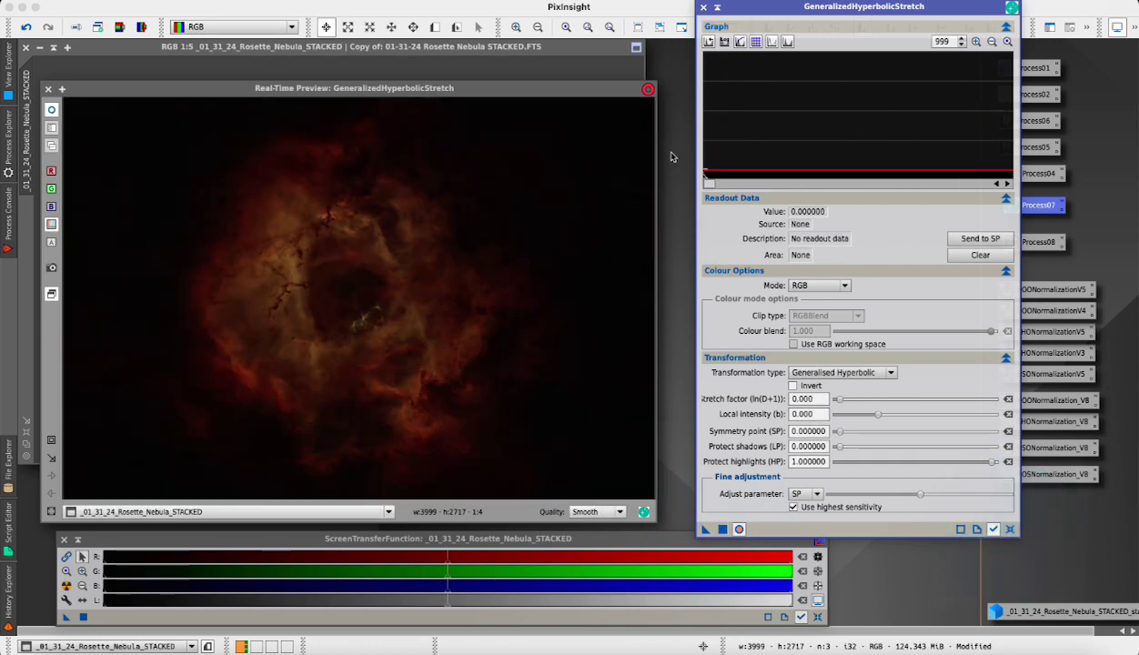
{"action": "left_click", "coordinate": [48, 89]}
{"action": "left_click", "coordinate": [702, 7]}
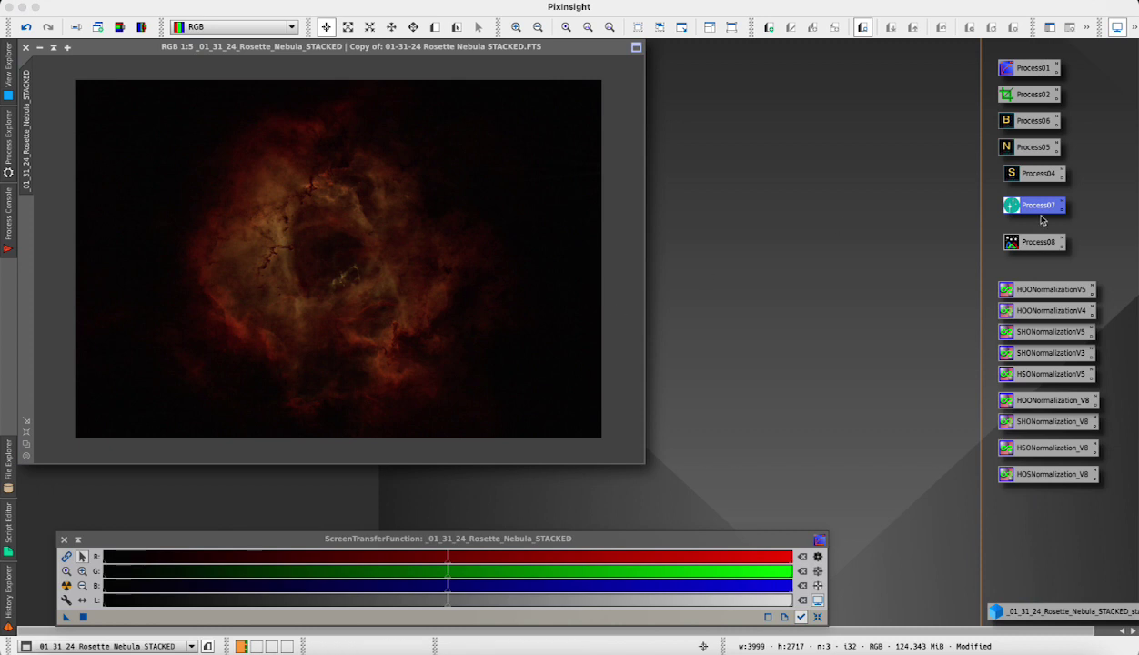
- Apply a second GHS stretch with symmetry point 0.200426 and stretch factor 1.040
{"action": "double_click", "coordinate": [1012, 208]}
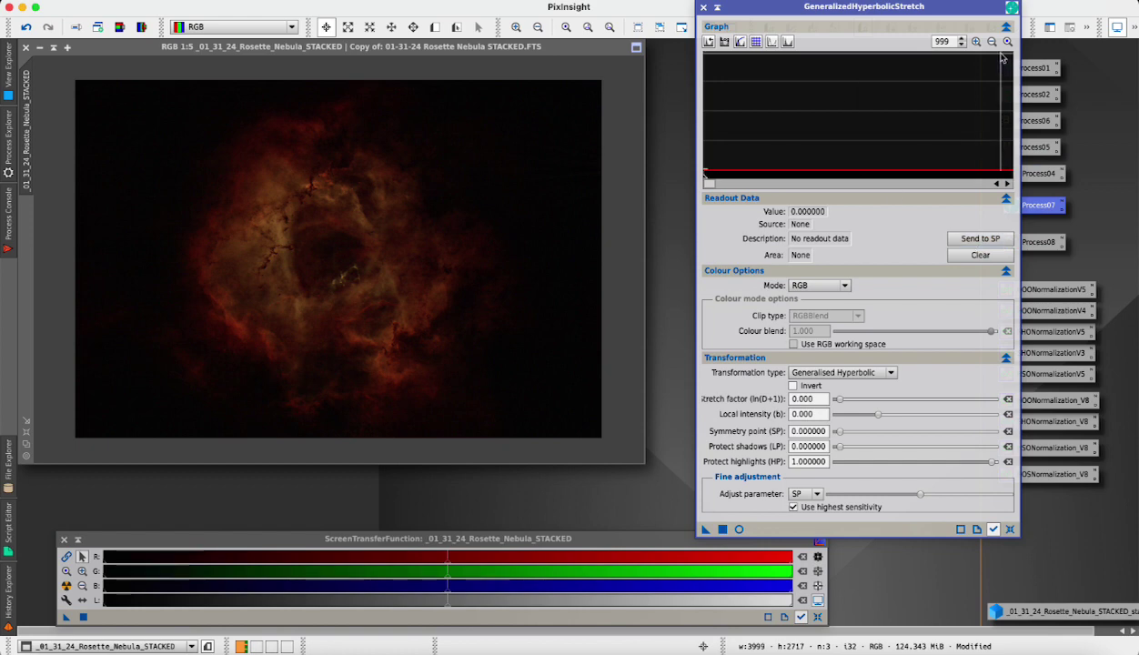
{"action": "left_click", "coordinate": [738, 530]}
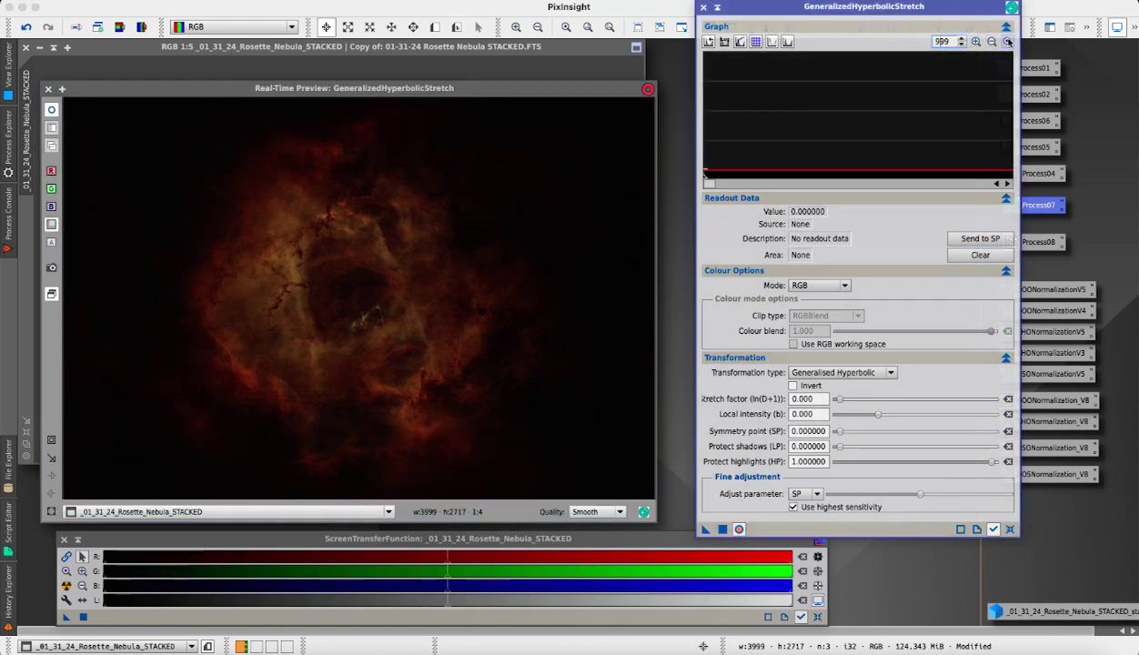
{"action": "left_click", "coordinate": [1007, 41]}
{"action": "left_click", "coordinate": [764, 117]}
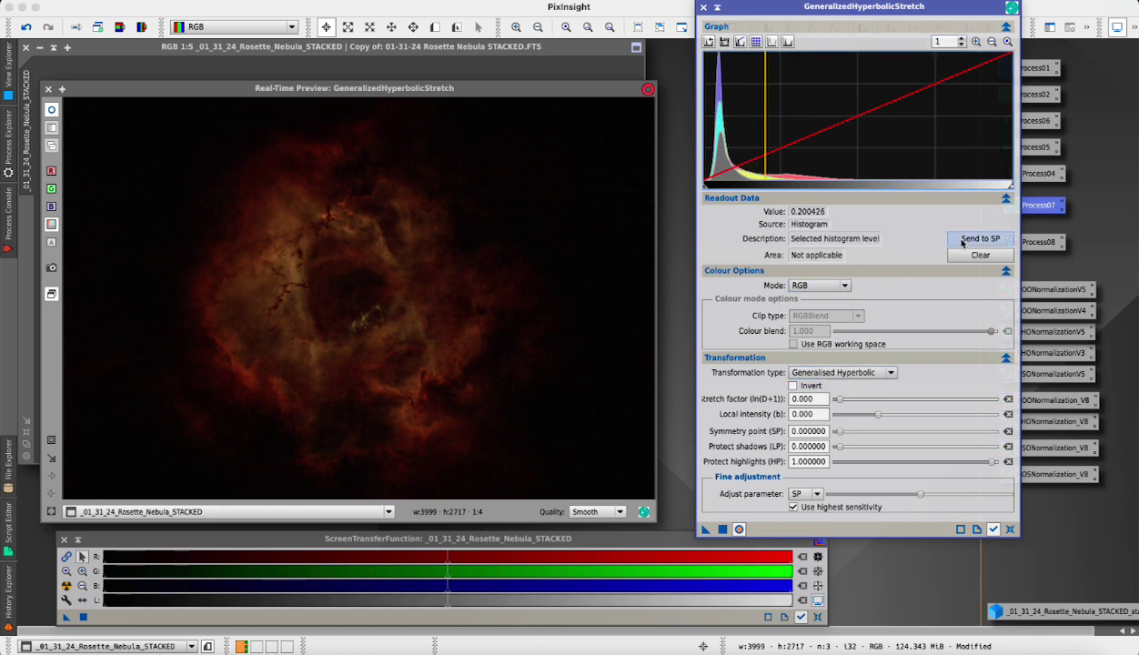
{"action": "left_click", "coordinate": [980, 238]}
{"action": "left_click_drag", "start_coordinate": [840, 400], "coordinate": [850, 400]}
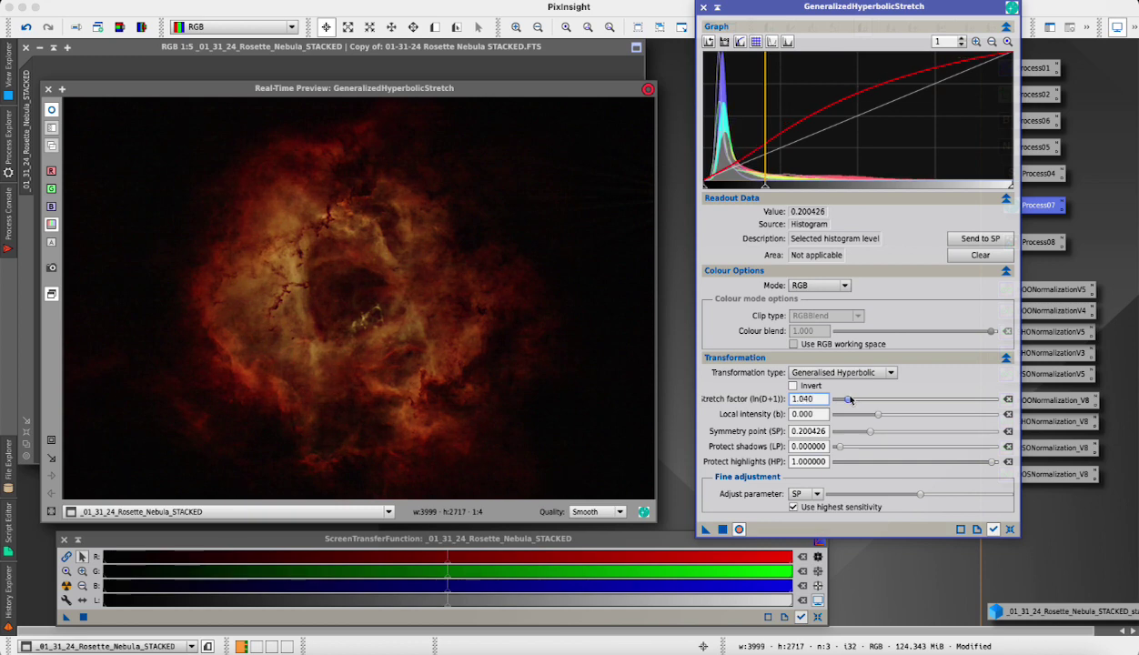
{"action": "left_click", "coordinate": [723, 528]}
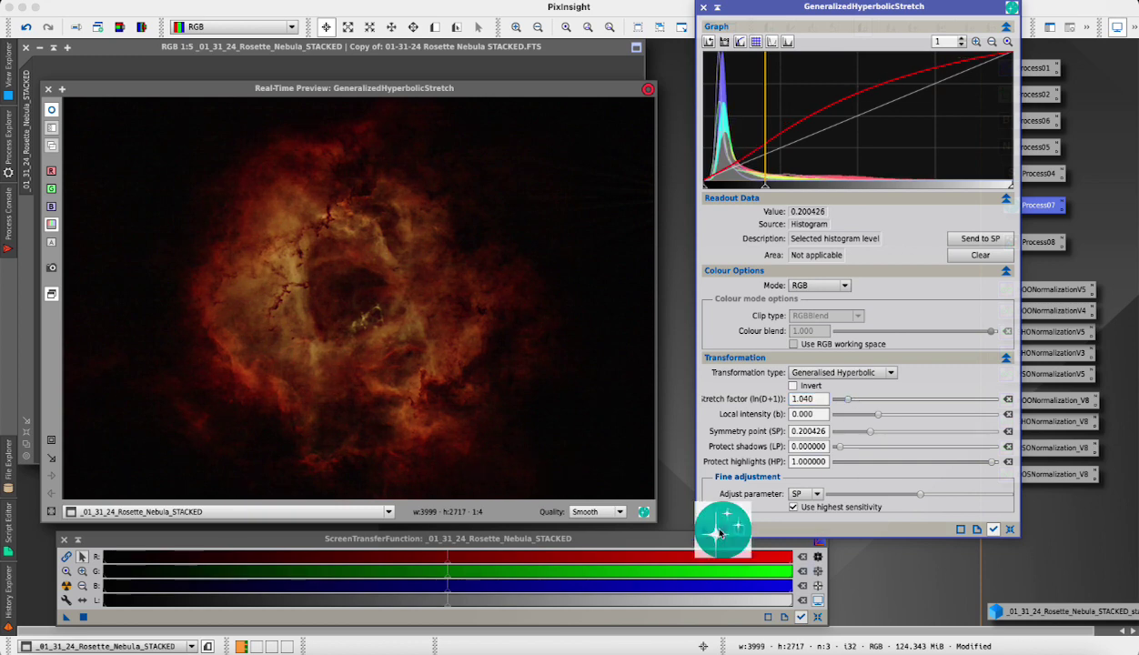
{"action": "left_click", "coordinate": [703, 6]}
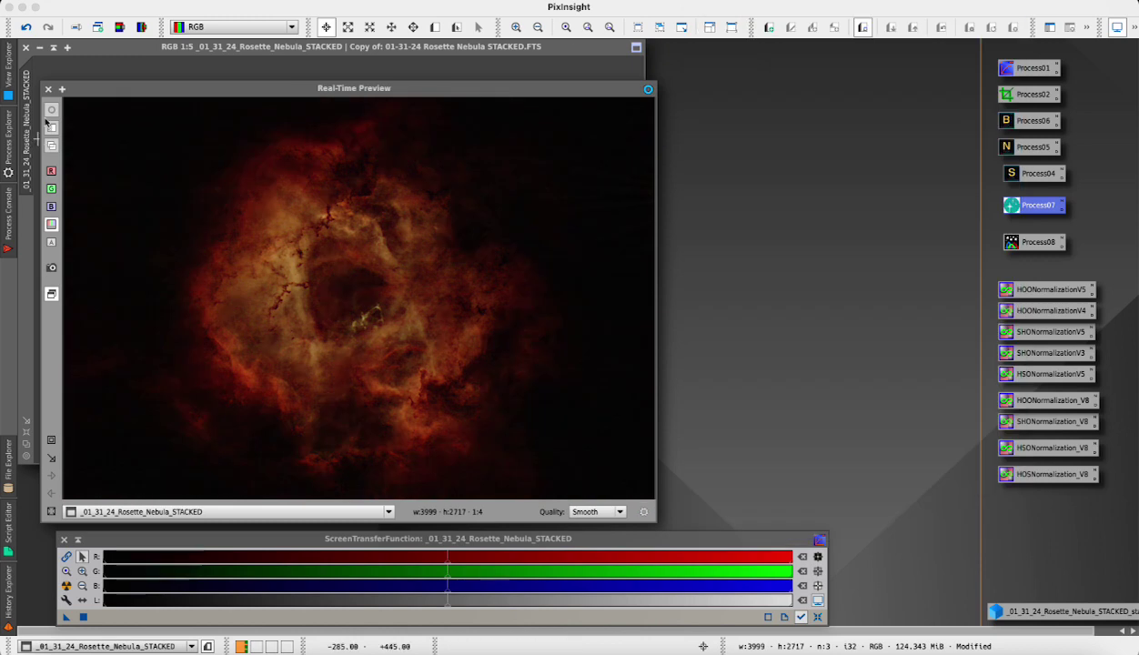
{"action": "left_click", "coordinate": [49, 88]}
- Apply the HOONormalizationV4 palette to the starless Rosette and move its window up-left
{"action": "left_click_drag", "start_coordinate": [131, 48], "coordinate": [237, 79]}
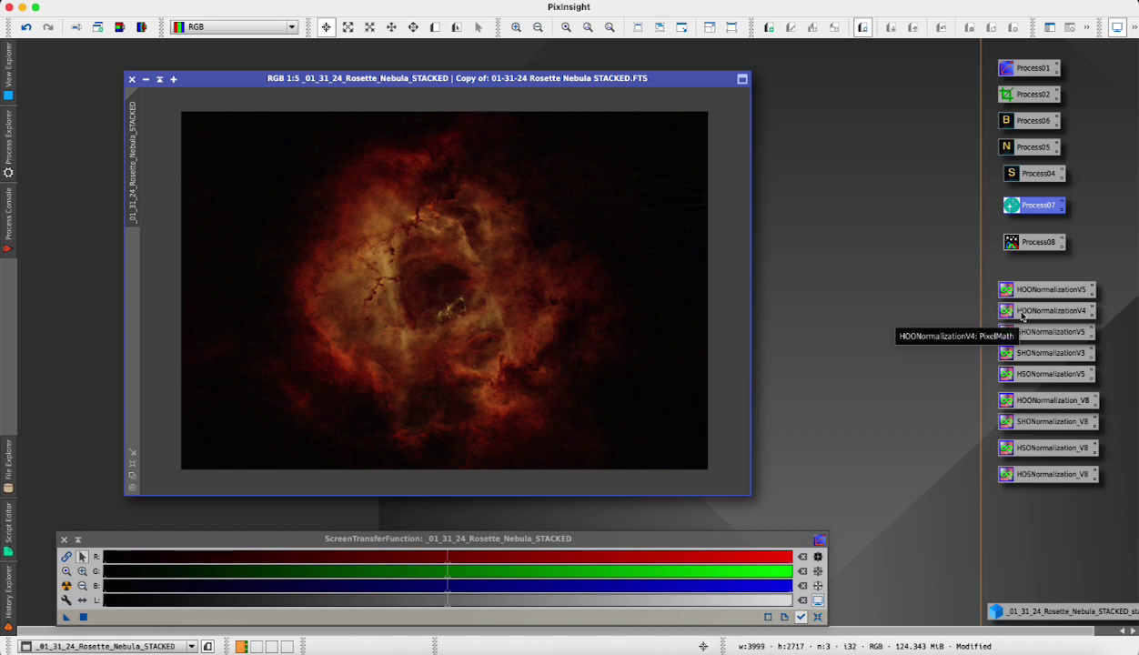
{"action": "left_click_drag", "start_coordinate": [1023, 314], "coordinate": [508, 323]}
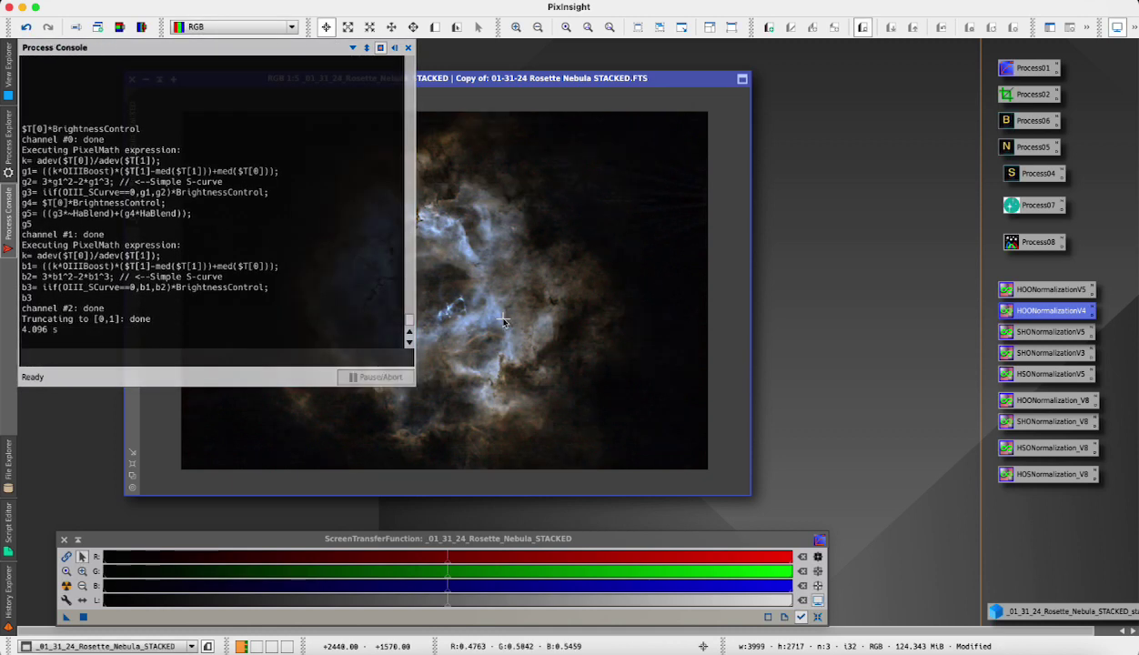
{"action": "left_click", "coordinate": [393, 51]}
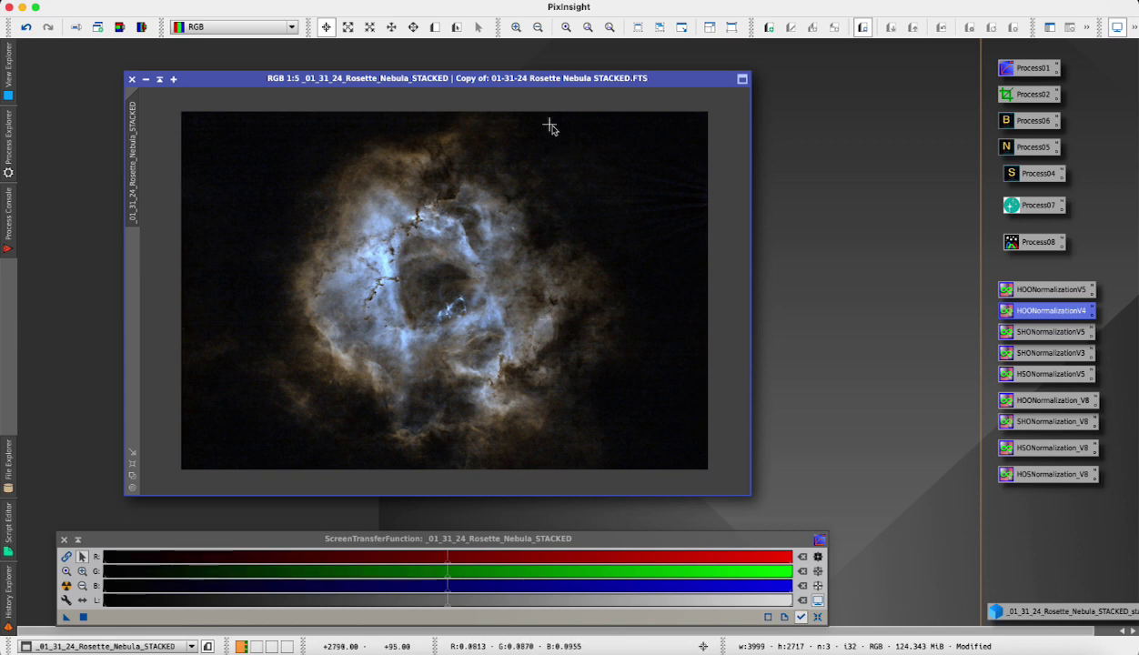
{"action": "left_click_drag", "start_coordinate": [582, 80], "coordinate": [518, 77]}
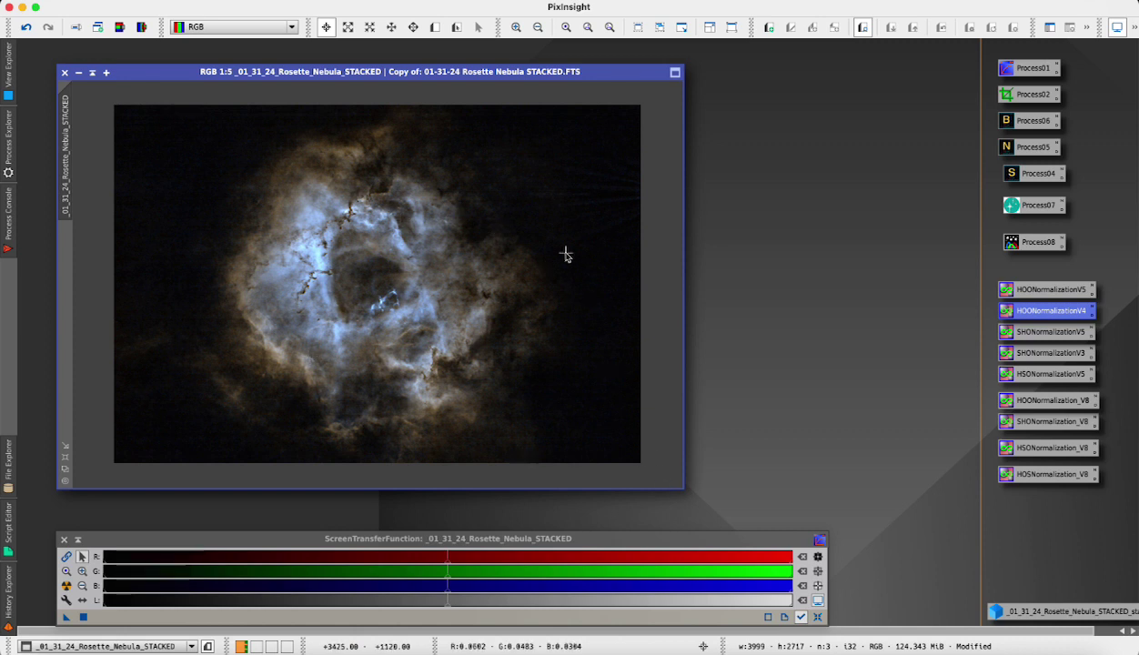
- Open CurvesTransformation reset to a straight saturation-channel curve with Real-Time Preview on
{"action": "left_click", "coordinate": [282, 0]}
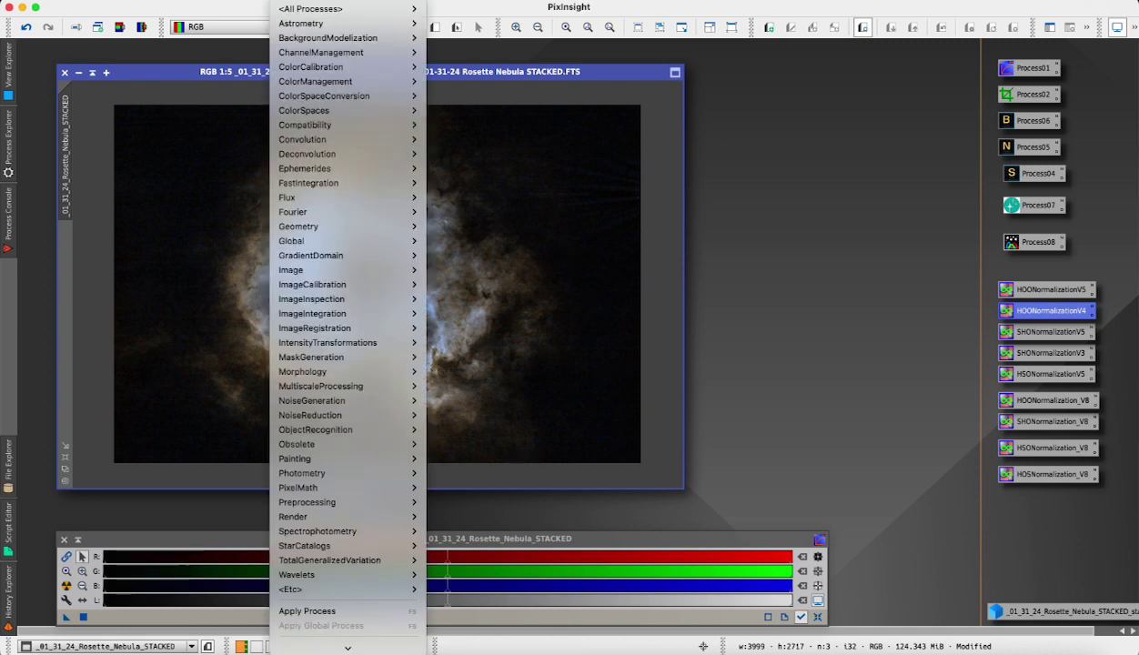
{"action": "mouse_move", "coordinate": [300, 8]}
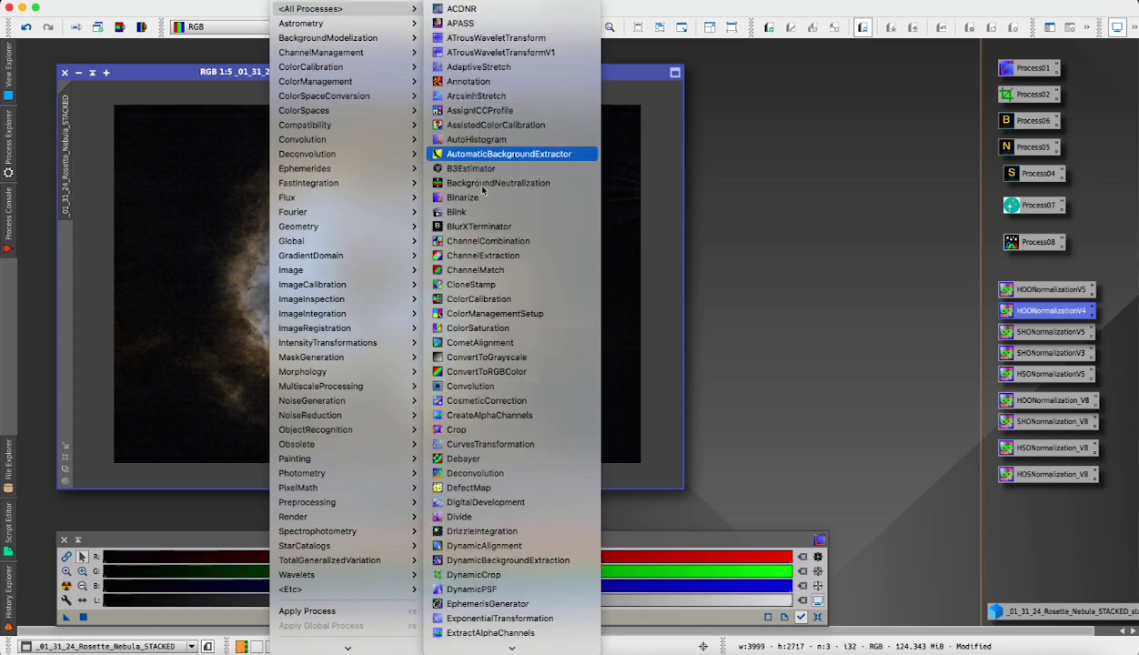
{"action": "left_click", "coordinate": [505, 445]}
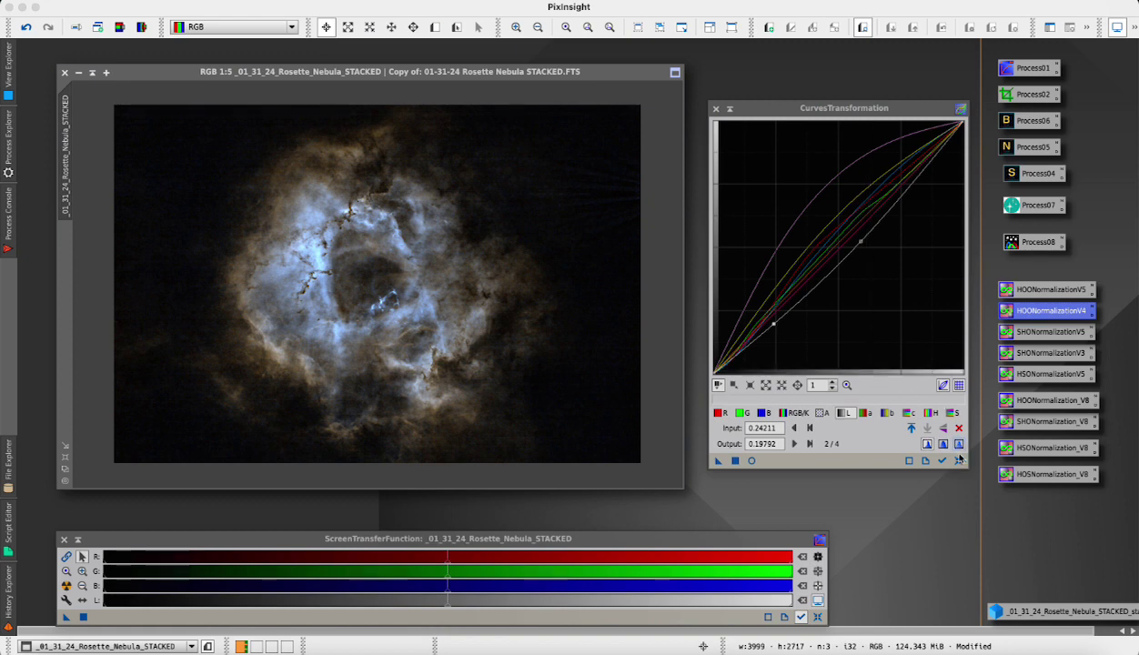
{"action": "left_click", "coordinate": [956, 461]}
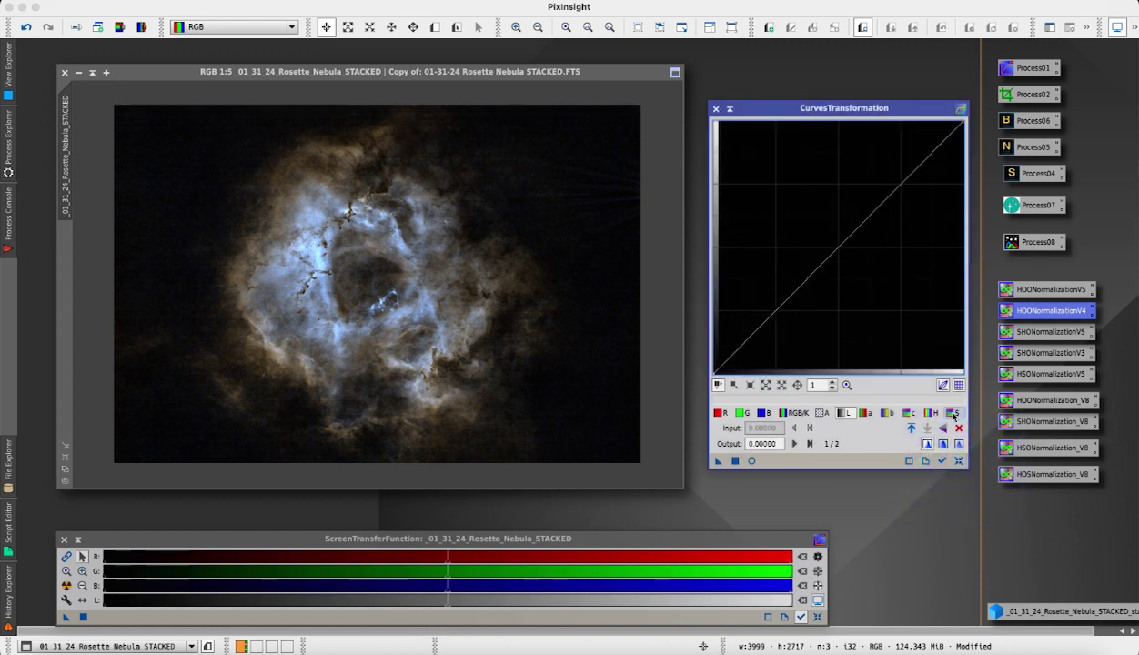
{"action": "left_click", "coordinate": [952, 412]}
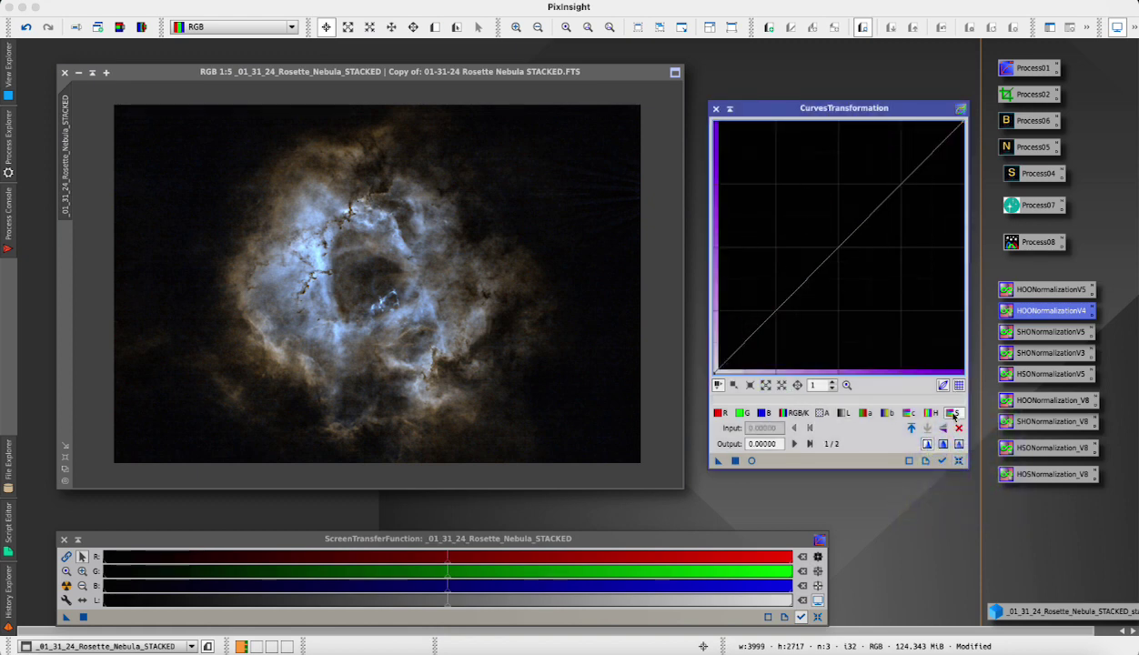
{"action": "left_click", "coordinate": [751, 461]}
- Lift the saturation curve smoothly with several raised points to strongly boost nebula colour
{"action": "left_click", "coordinate": [863, 207]}
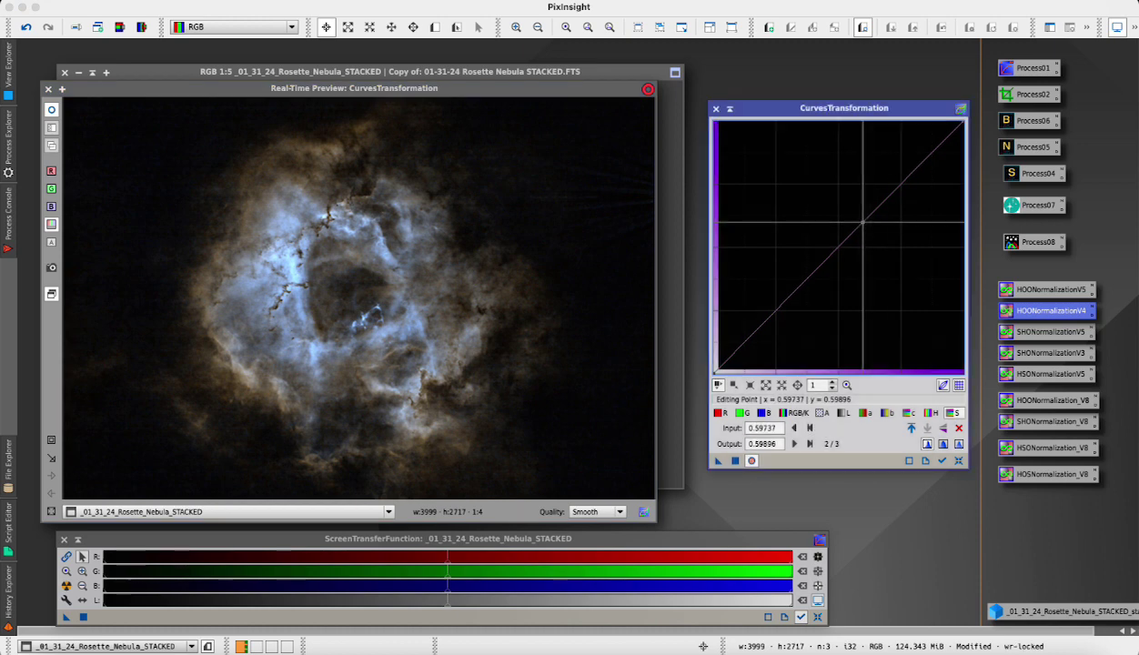
{"action": "left_click_drag", "start_coordinate": [863, 206], "coordinate": [840, 179]}
{"action": "left_click_drag", "start_coordinate": [775, 264], "coordinate": [764, 258]}
{"action": "left_click_drag", "start_coordinate": [747, 303], "coordinate": [742, 297]}
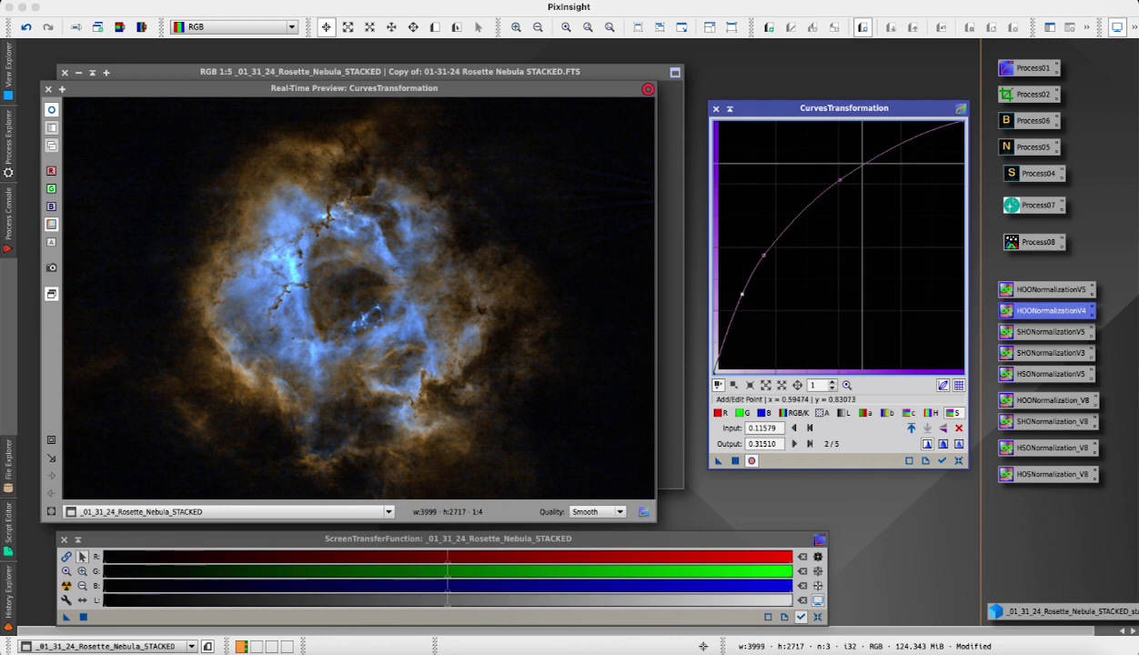
{"action": "left_click", "coordinate": [862, 162]}
{"action": "left_click_drag", "start_coordinate": [862, 162], "coordinate": [879, 150]}
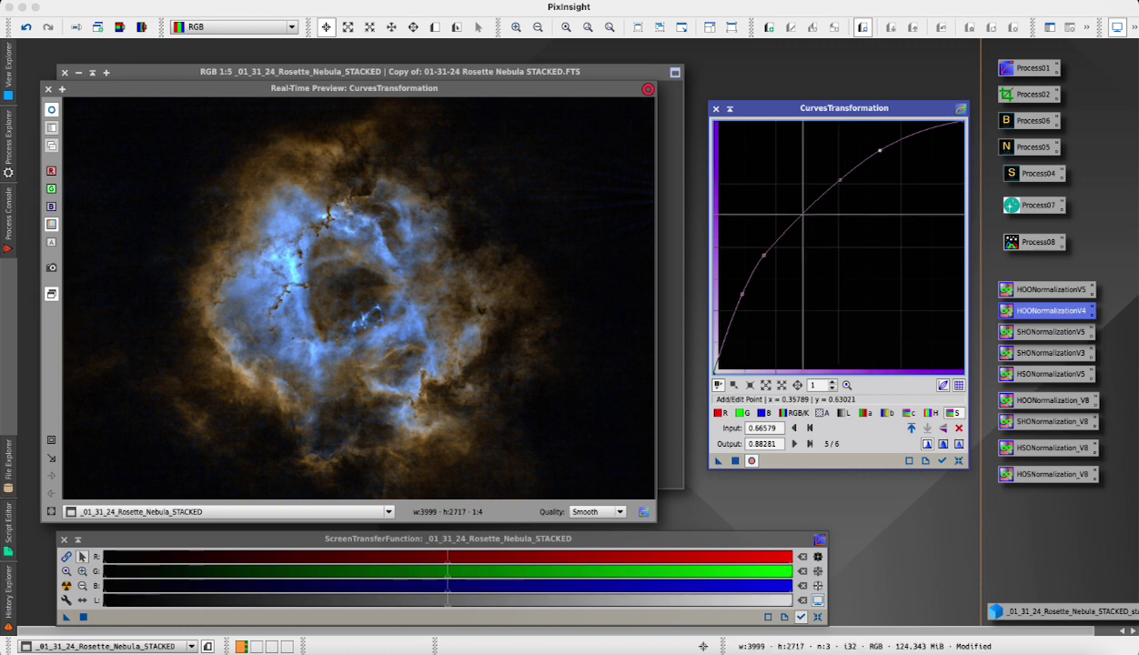
{"action": "left_click", "coordinate": [798, 210]}
{"action": "left_click_drag", "start_coordinate": [799, 211], "coordinate": [837, 172]}
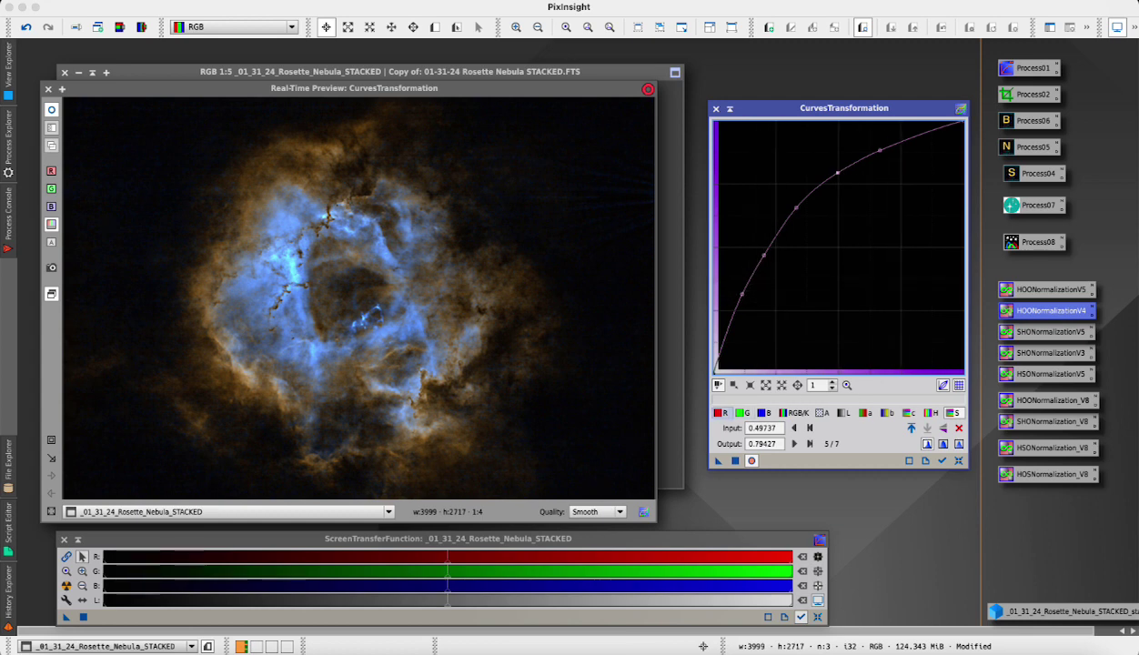
{"action": "left_click", "coordinate": [718, 412]}
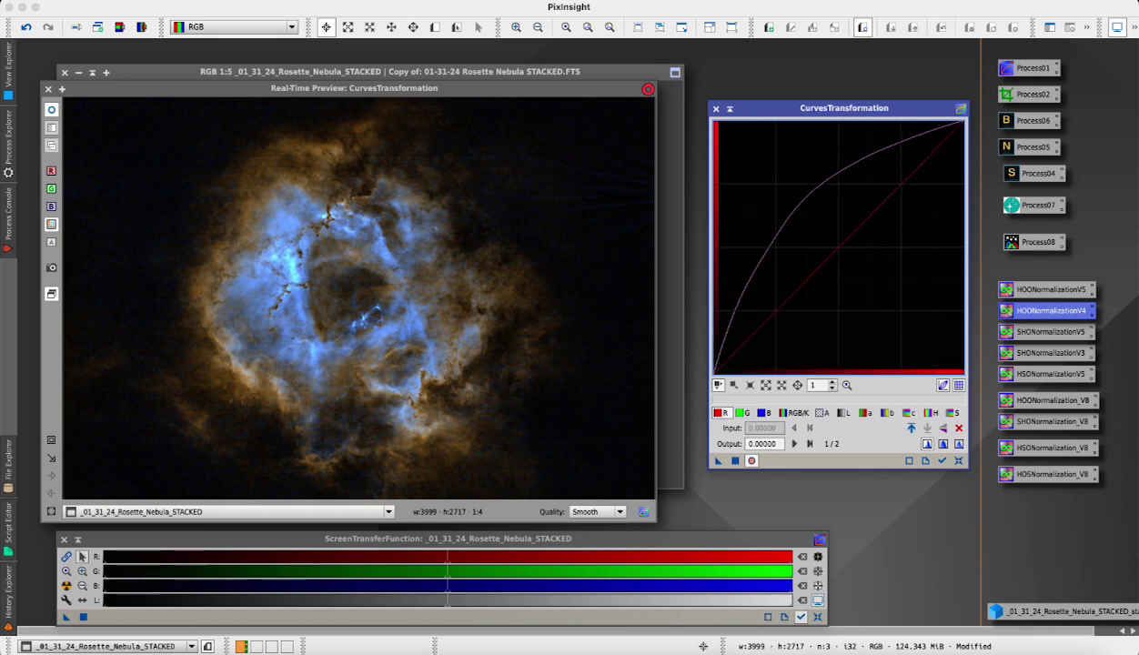
- Reshape the red curve: slightly lower its midpoint, lift its lower and upper points
{"action": "left_click", "coordinate": [902, 179]}
{"action": "mouse_move", "coordinate": [903, 180]}
{"action": "left_mouse_down"}
{"action": "mouse_move", "coordinate": [913, 190]}
{"action": "mouse_move", "coordinate": [909, 178]}
{"action": "left_mouse_up"}
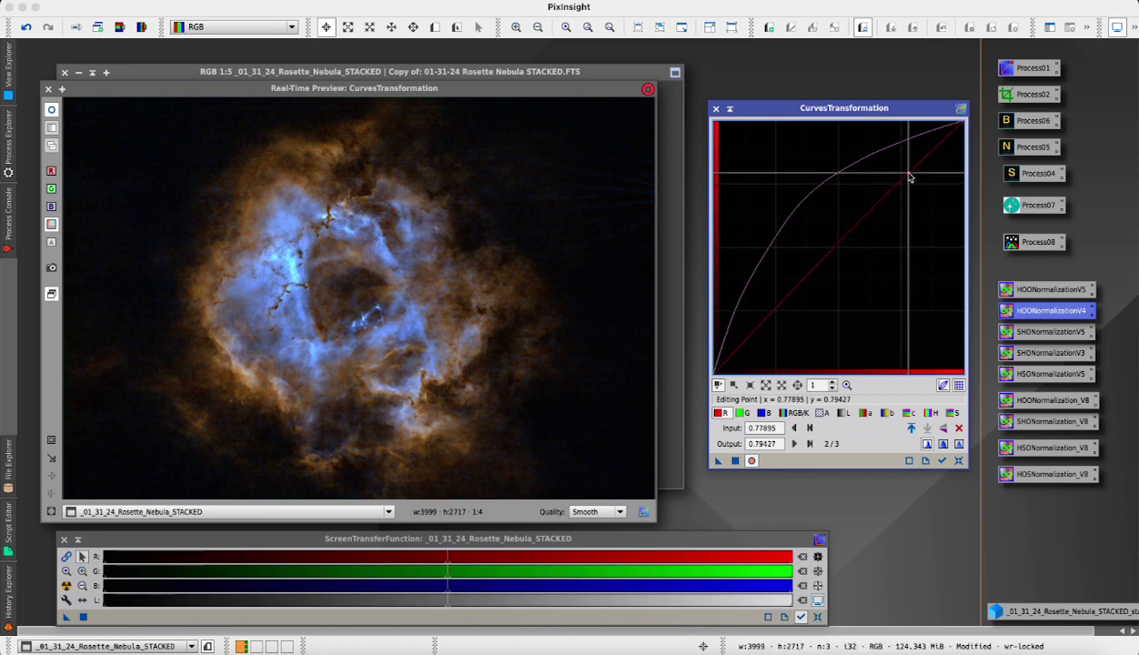
{"action": "left_click", "coordinate": [837, 234]}
{"action": "left_click_drag", "start_coordinate": [837, 238], "coordinate": [842, 246]}
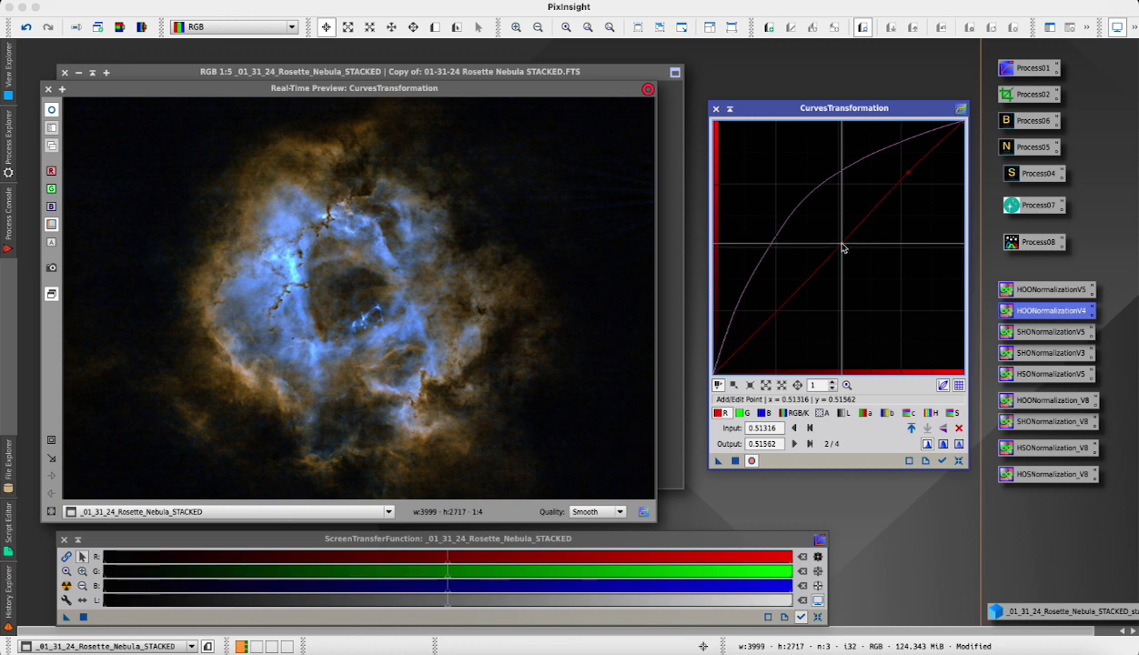
{"action": "left_click", "coordinate": [734, 361]}
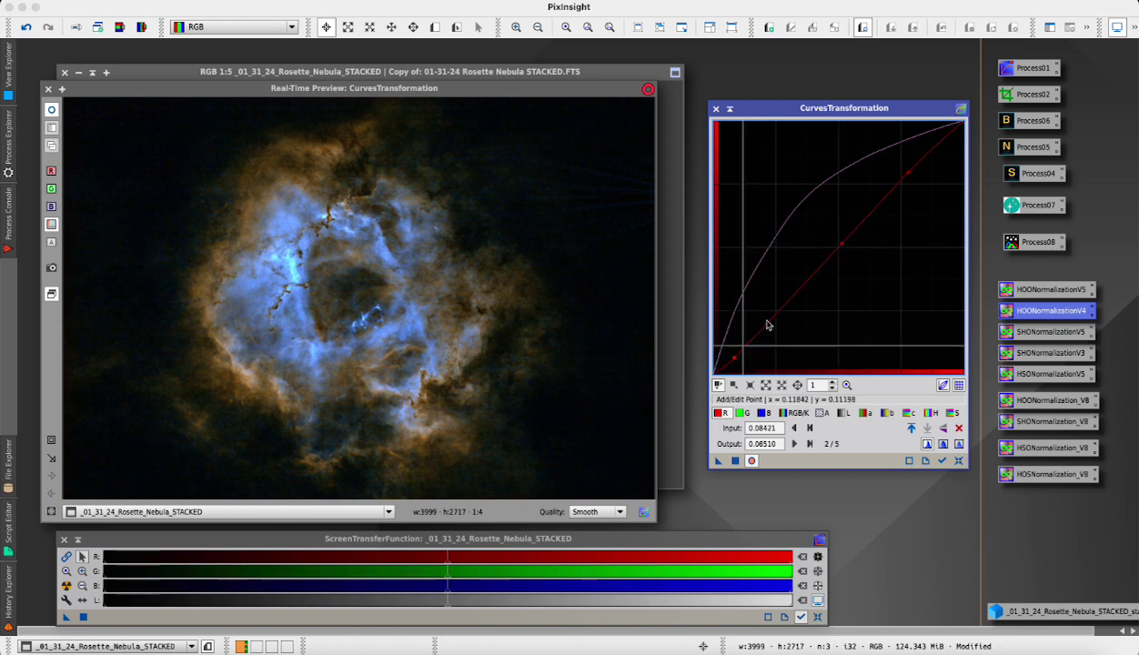
{"action": "left_click", "coordinate": [775, 316]}
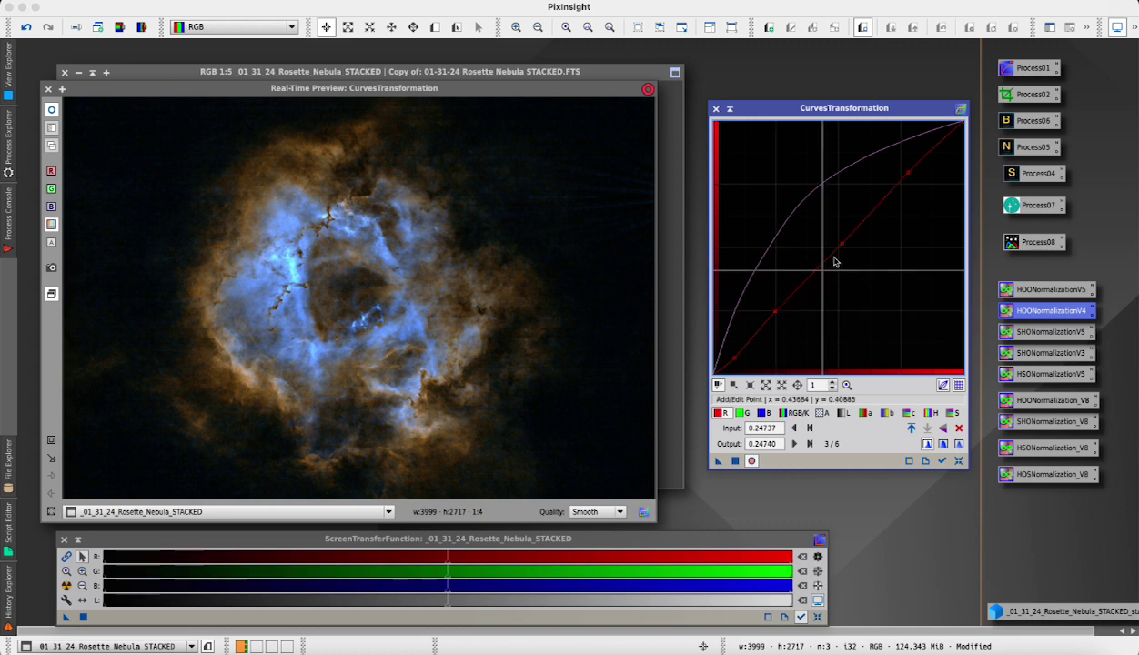
{"action": "left_click_drag", "start_coordinate": [775, 316], "coordinate": [772, 312]}
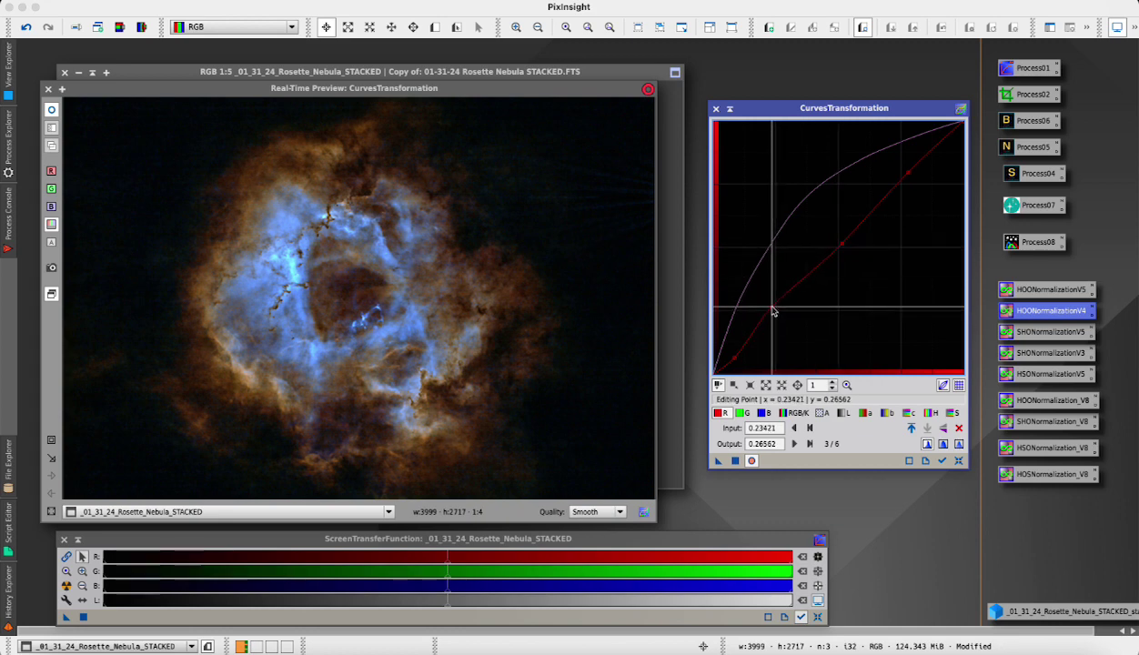
{"action": "left_click", "coordinate": [843, 246]}
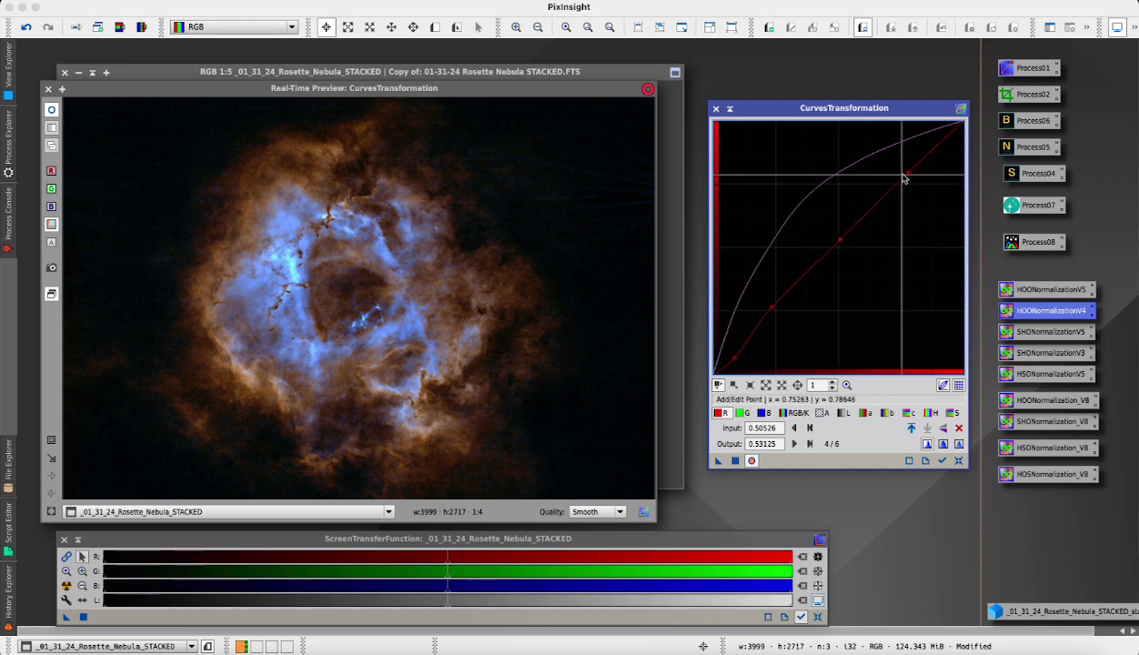
{"action": "left_click_drag", "start_coordinate": [903, 178], "coordinate": [904, 173]}
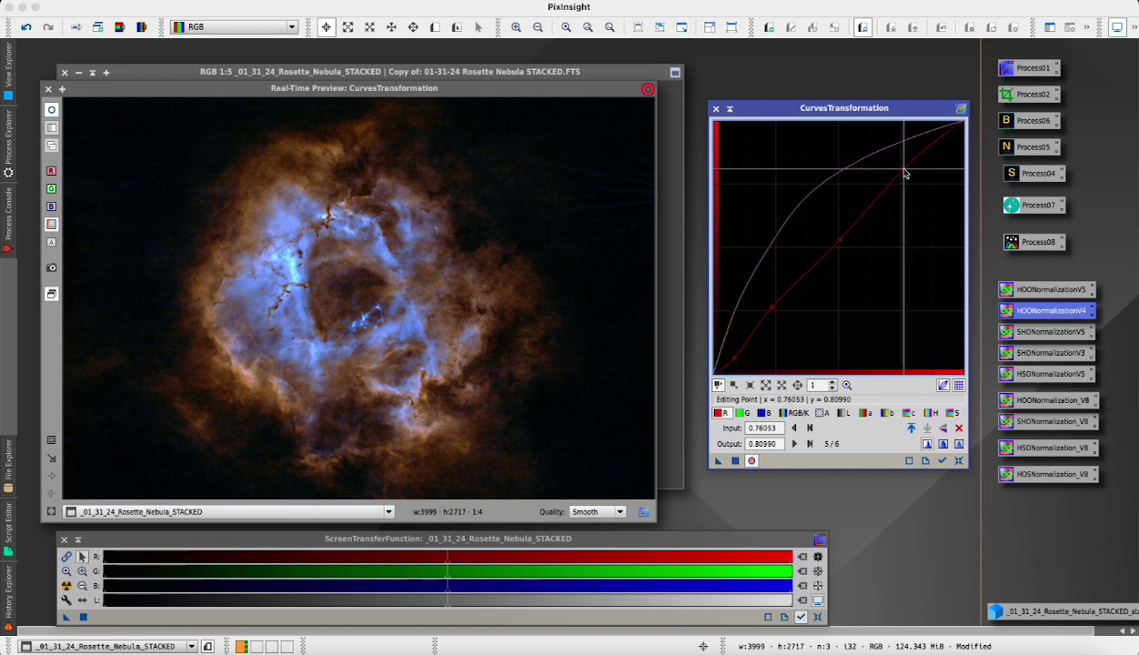
- Reshape the green curve, pulling its low point down and lifting its upper point slightly
{"action": "left_click", "coordinate": [743, 413]}
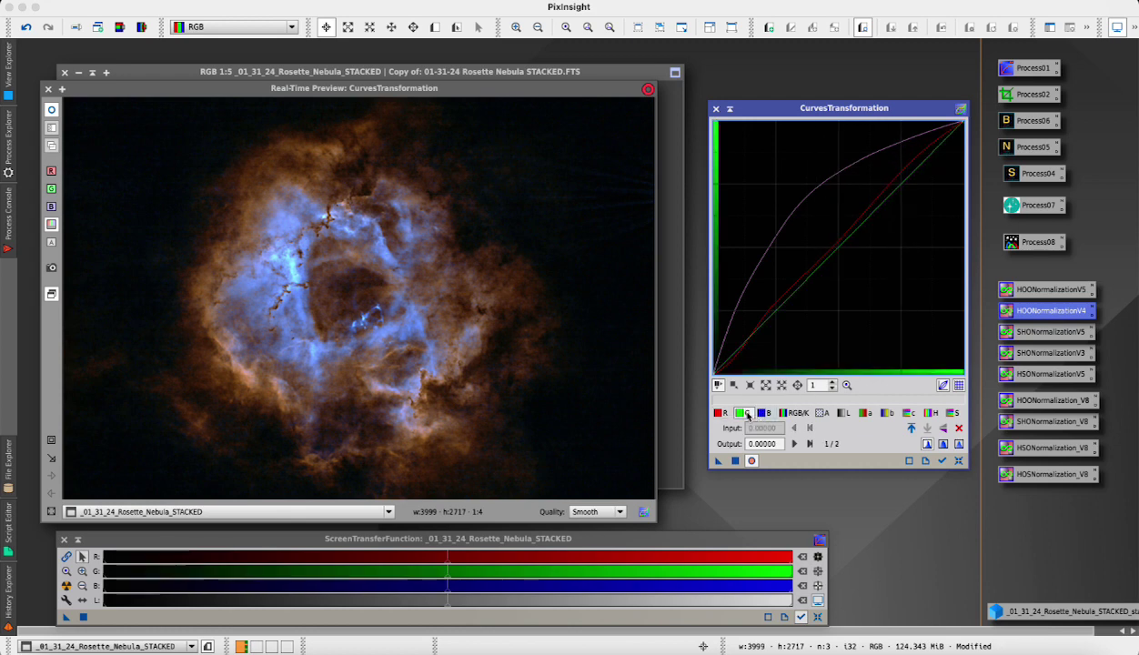
{"action": "left_click", "coordinate": [891, 195]}
{"action": "left_click_drag", "start_coordinate": [890, 194], "coordinate": [896, 198]}
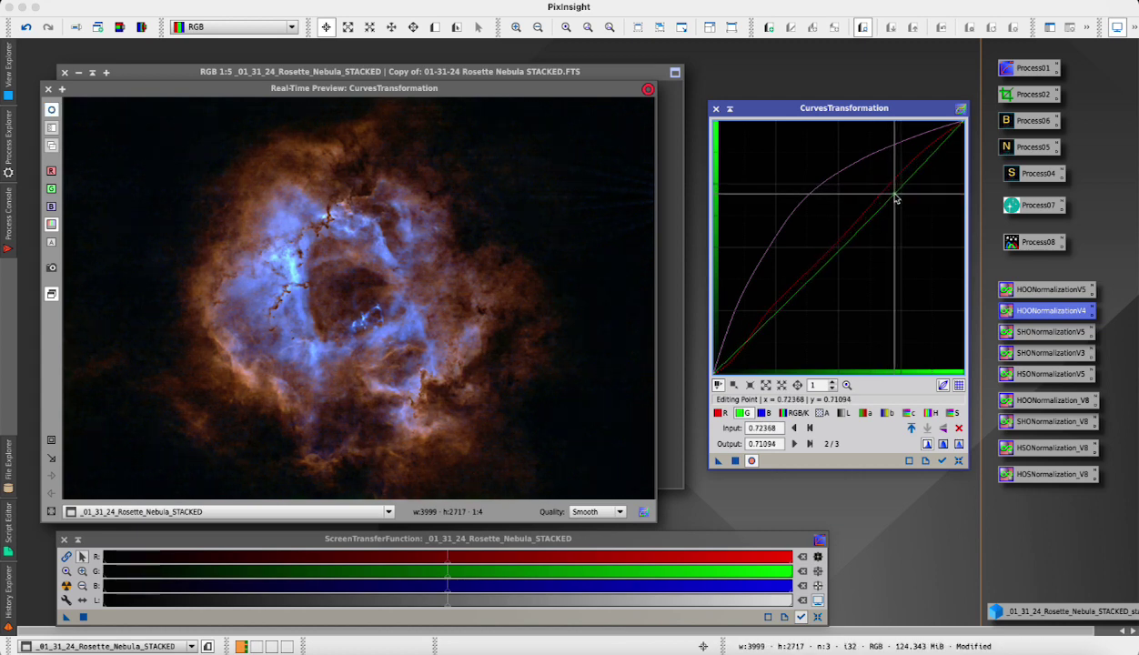
{"action": "left_click", "coordinate": [752, 330]}
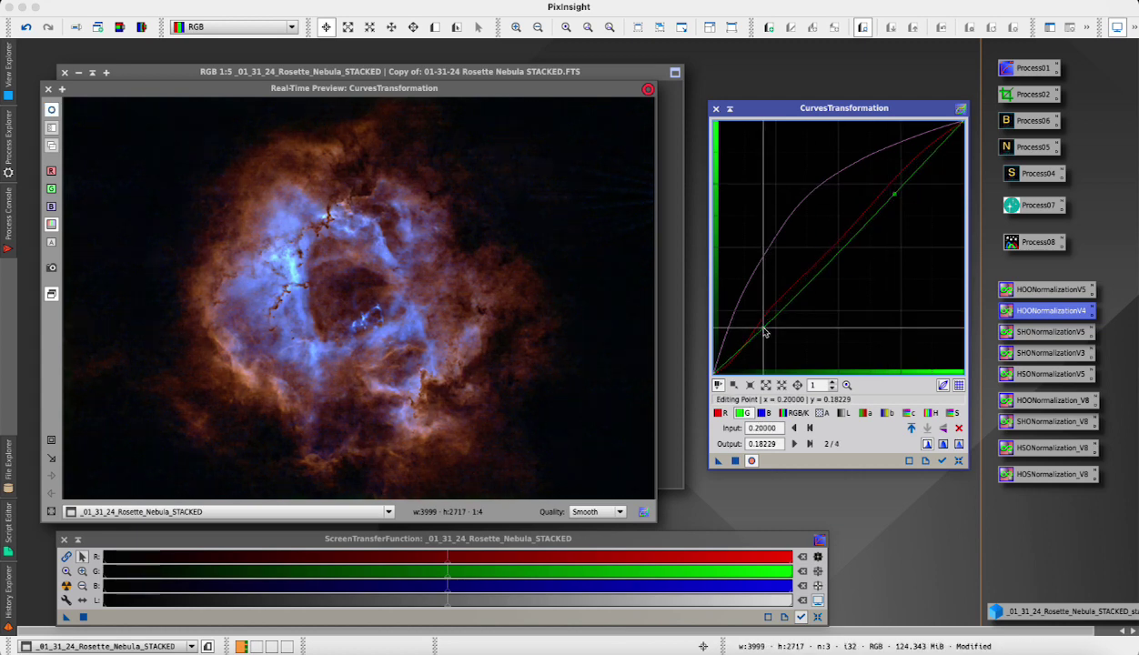
{"action": "left_click_drag", "start_coordinate": [753, 332], "coordinate": [730, 365]}
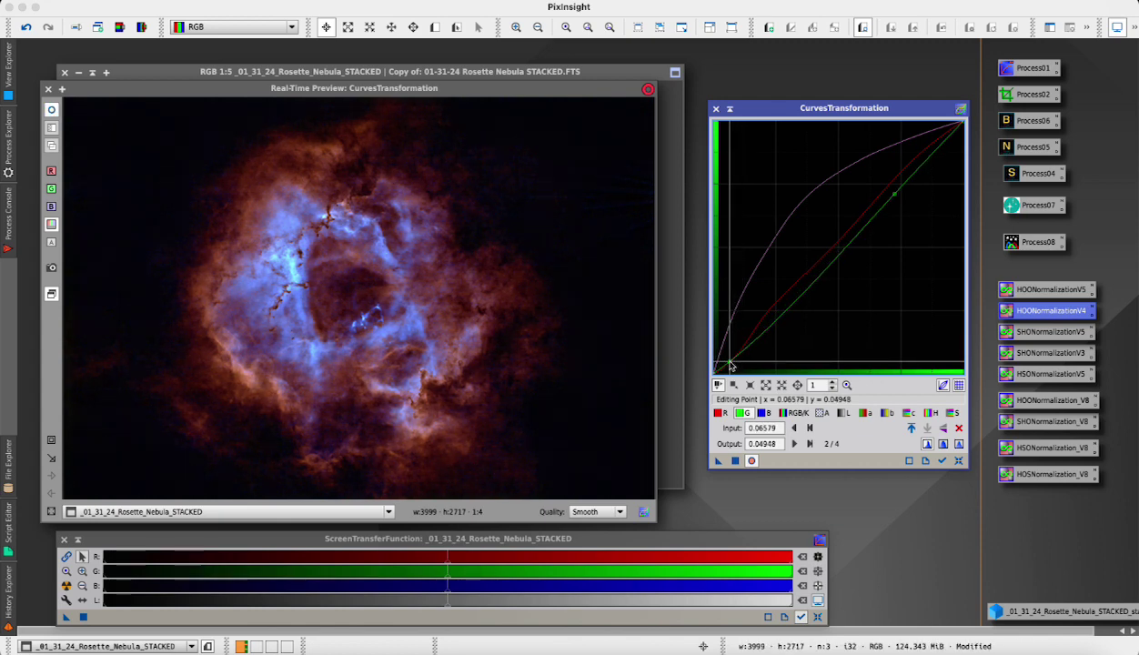
{"action": "left_click", "coordinate": [830, 261]}
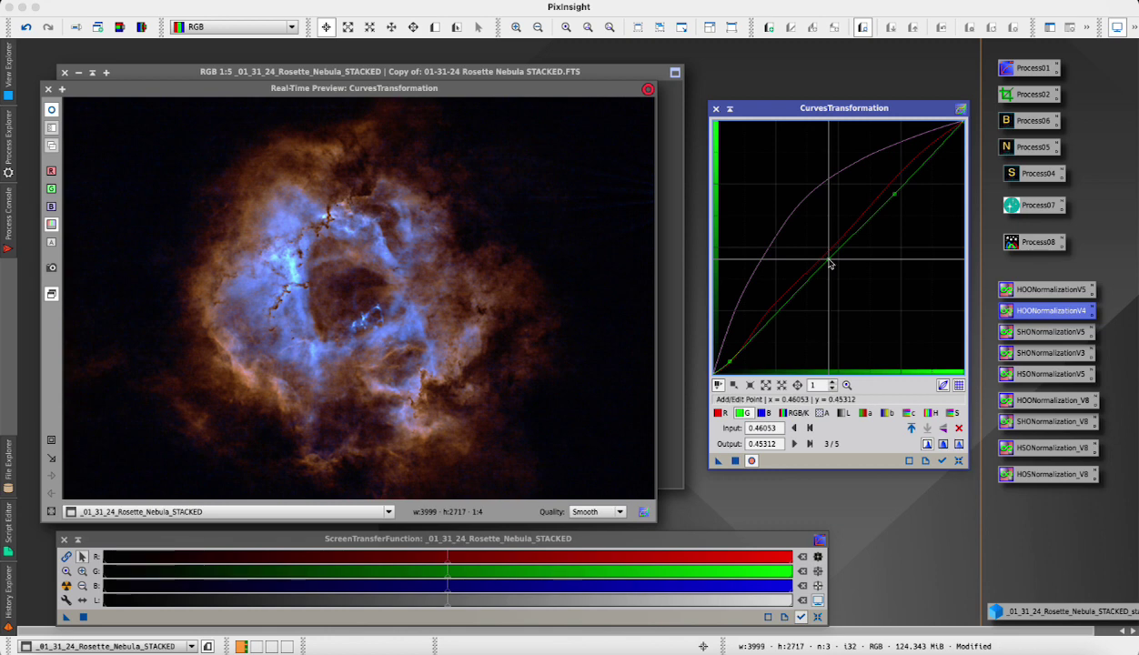
{"action": "left_click", "coordinate": [895, 194]}
{"action": "mouse_move", "coordinate": [895, 194]}
{"action": "left_mouse_down"}
{"action": "mouse_move", "coordinate": [895, 170]}
{"action": "mouse_move", "coordinate": [894, 190]}
{"action": "left_mouse_up"}
{"action": "left_click", "coordinate": [803, 282]}
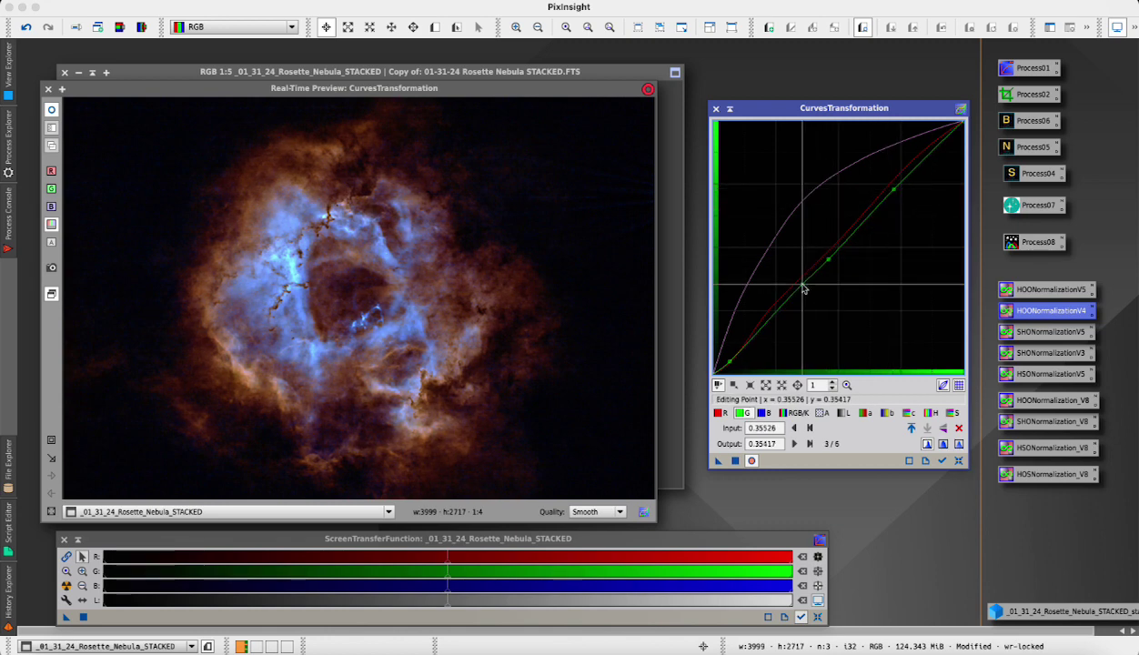
{"action": "left_click_drag", "start_coordinate": [803, 285], "coordinate": [799, 291]}
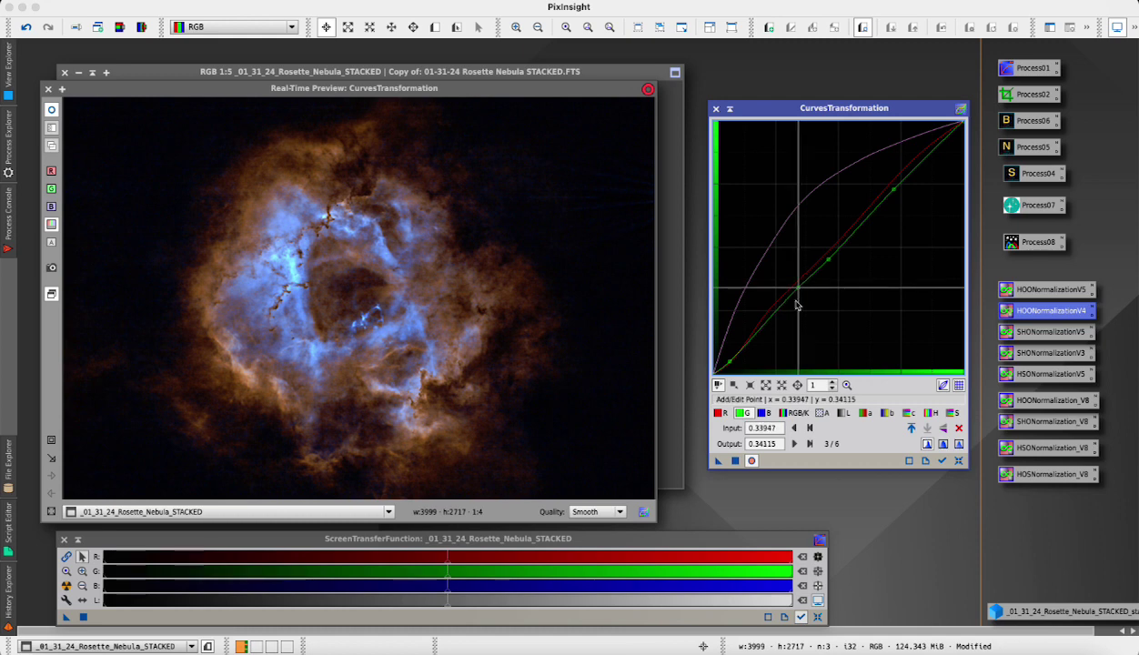
{"action": "left_click", "coordinate": [764, 413]}
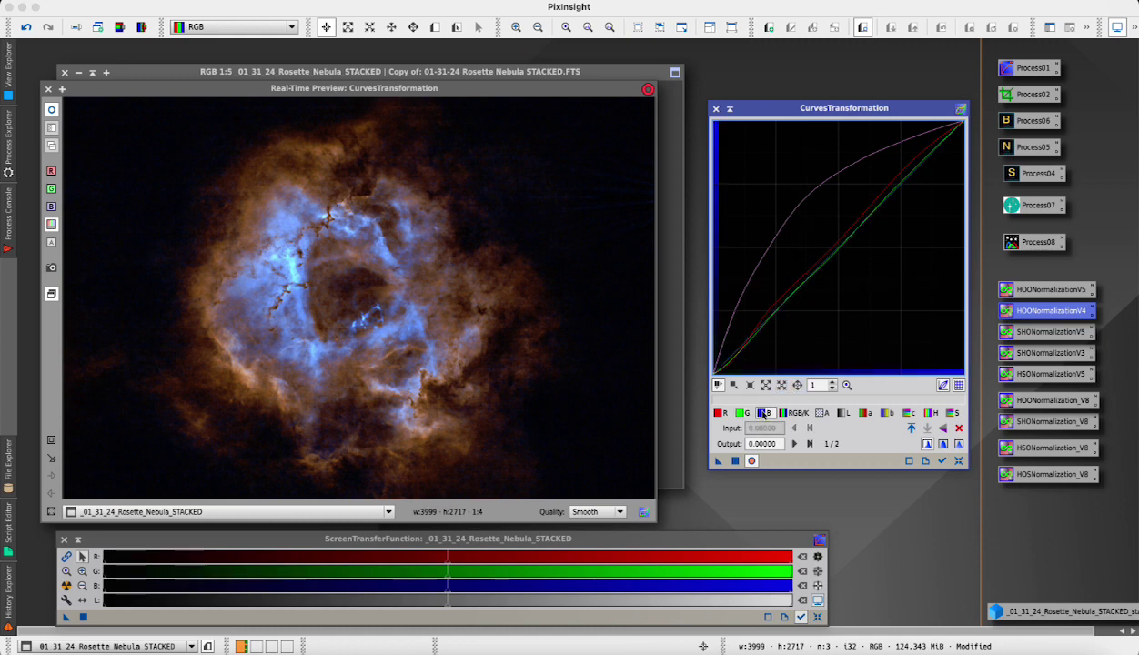
- Raise the blue curve's upper point and pull its low point down to deepen shadows
{"action": "left_click", "coordinate": [899, 185]}
{"action": "left_click_drag", "start_coordinate": [900, 187], "coordinate": [898, 180]}
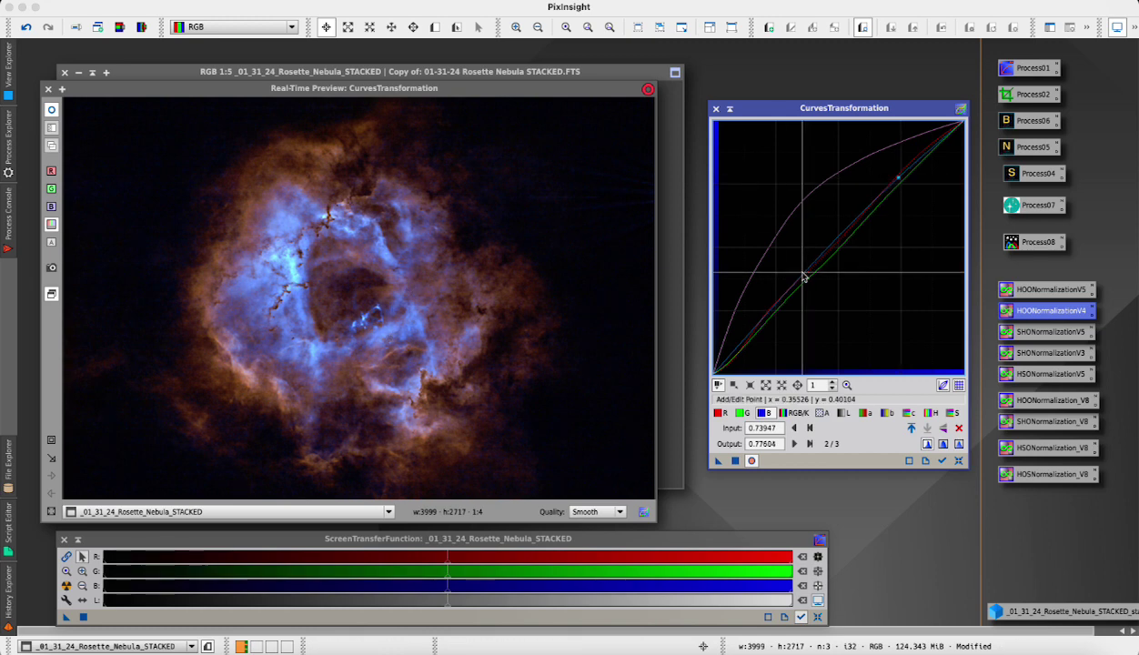
{"action": "left_click", "coordinate": [756, 325]}
{"action": "mouse_move", "coordinate": [755, 324]}
{"action": "left_mouse_down"}
{"action": "mouse_move", "coordinate": [742, 347]}
{"action": "mouse_move", "coordinate": [773, 312]}
{"action": "left_mouse_up"}
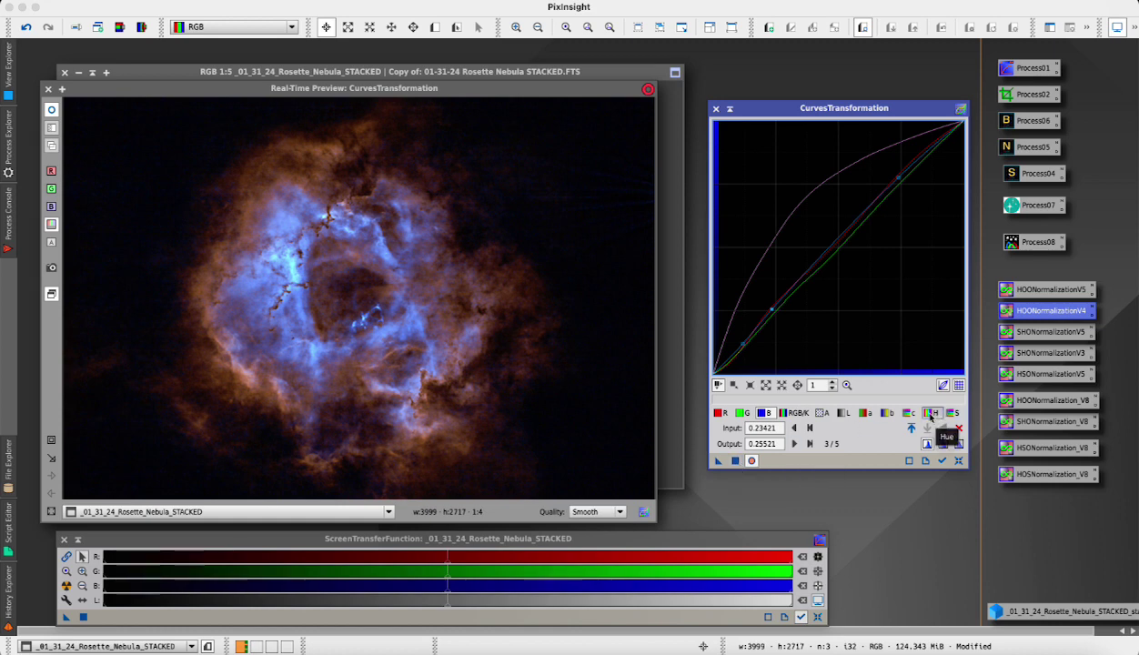
- Lift the hue curve to push blues toward purple, apply the curves, and close the tool
{"action": "left_click", "coordinate": [929, 412]}
{"action": "left_click_drag", "start_coordinate": [864, 221], "coordinate": [863, 211]}
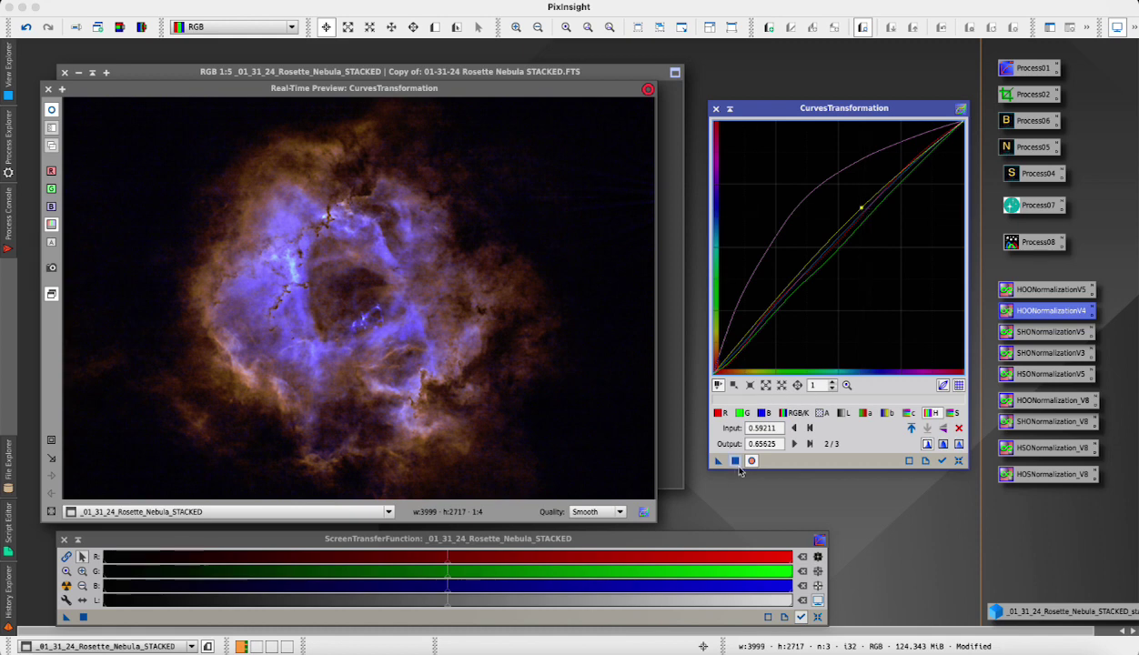
{"action": "left_click", "coordinate": [735, 460]}
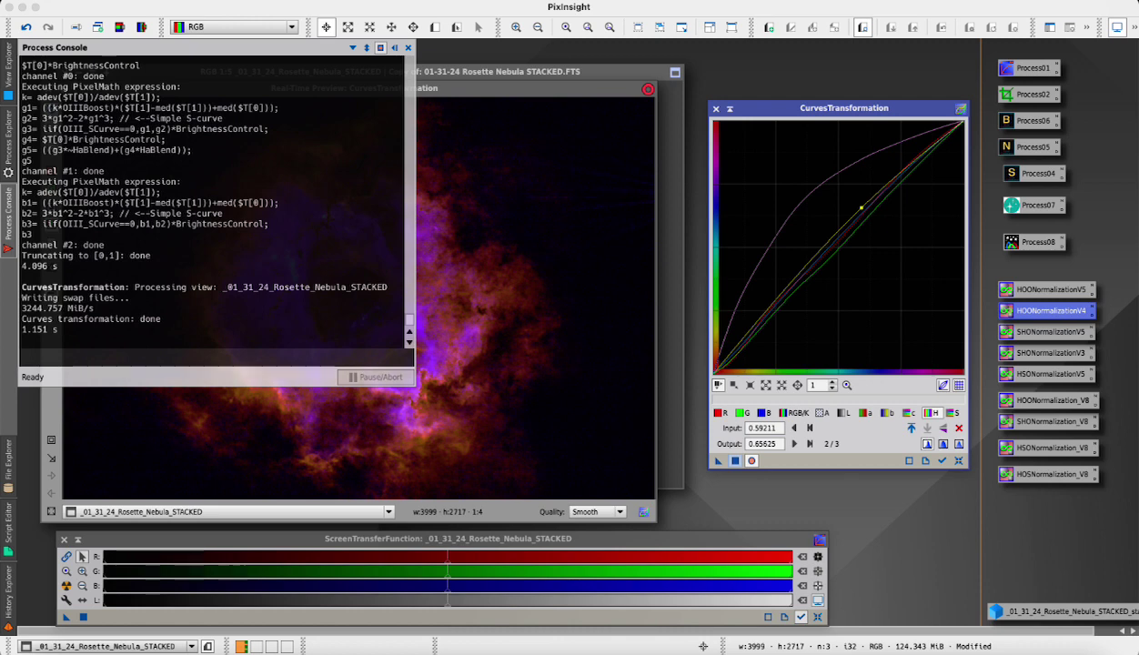
{"action": "left_click", "coordinate": [959, 461]}
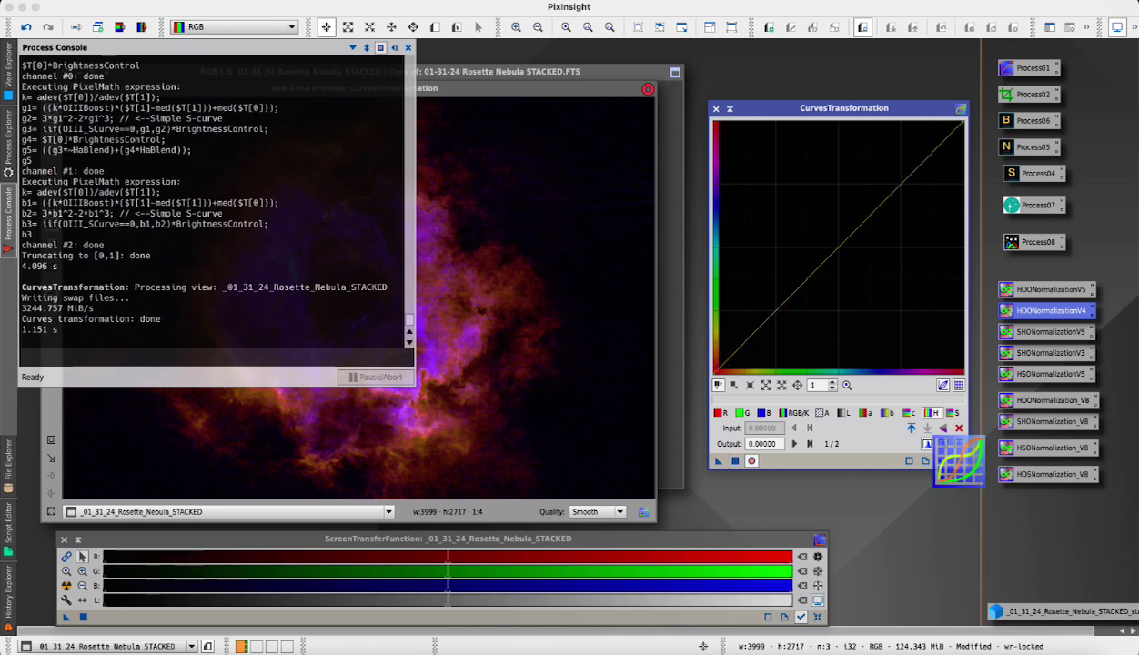
{"action": "left_click", "coordinate": [715, 108]}
- Hide the Process Console and Real-Time Preview, reposition the nebula window, and briefly check Photoshop
{"action": "left_click", "coordinate": [394, 47]}
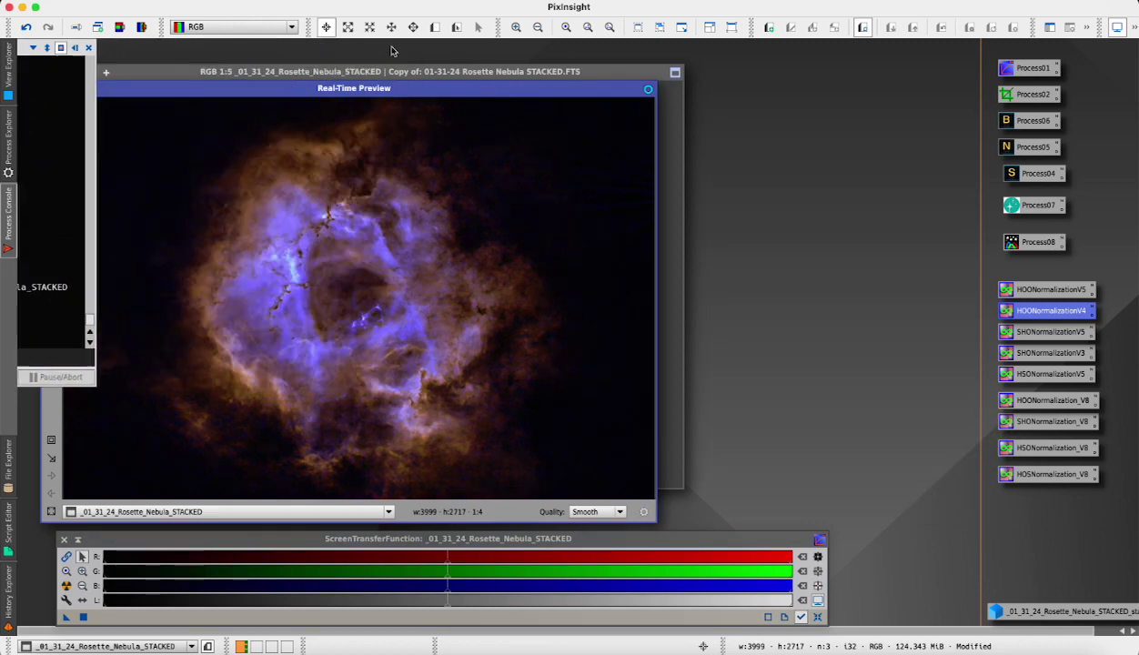
{"action": "left_click", "coordinate": [48, 88]}
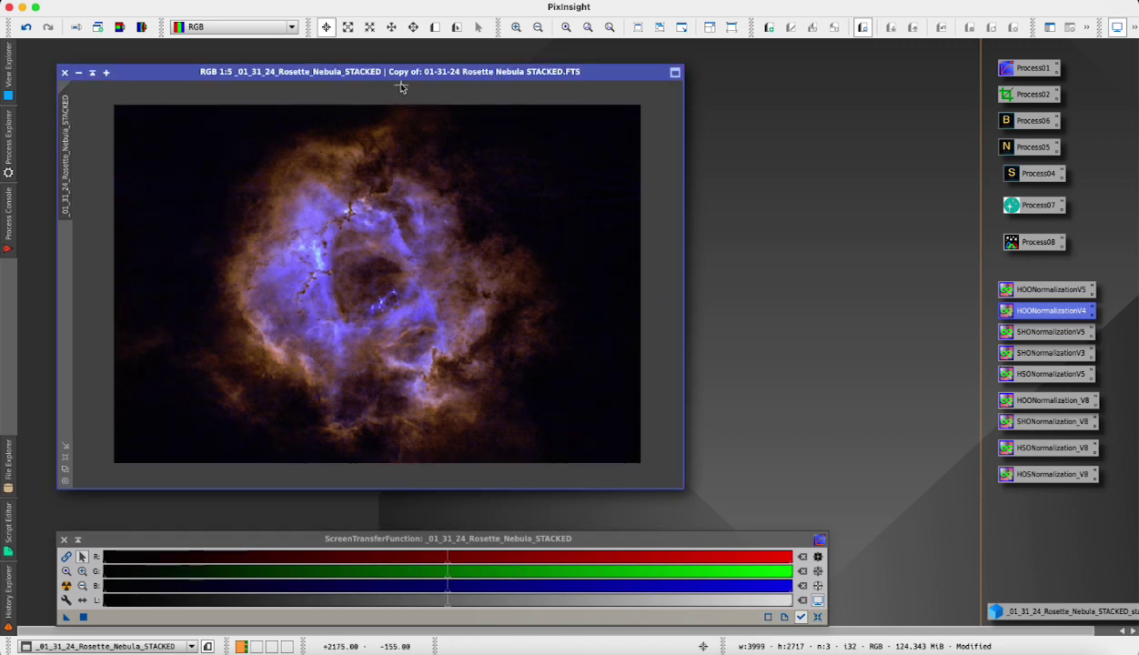
{"action": "left_click_drag", "start_coordinate": [405, 74], "coordinate": [456, 77]}
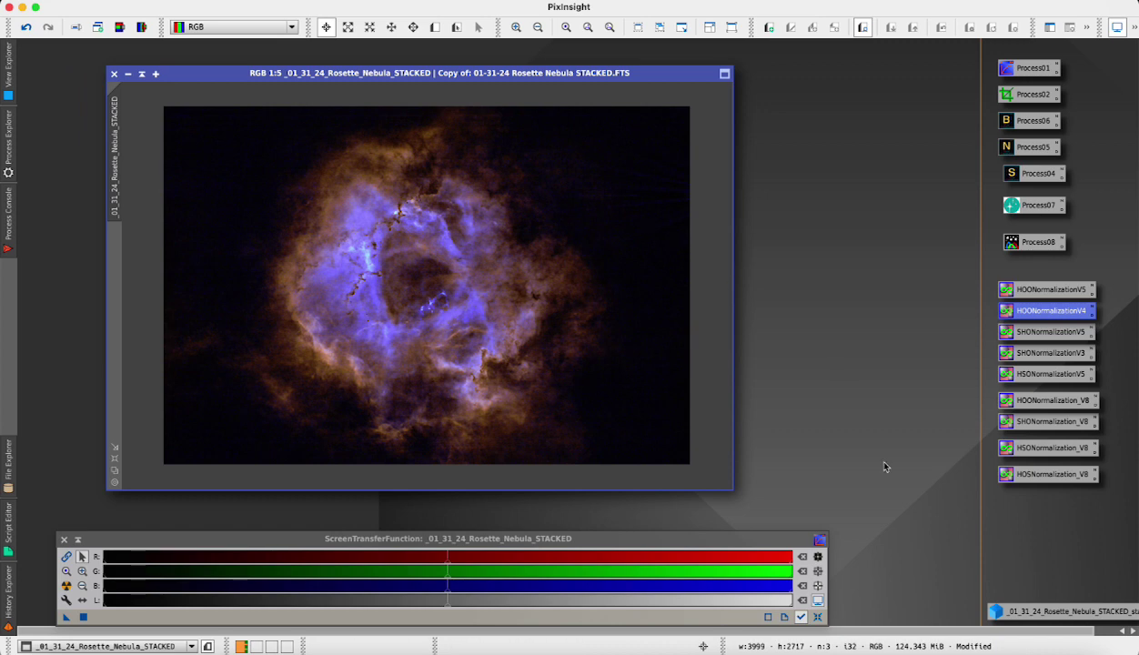
{"action": "left_click", "coordinate": [722, 650]}
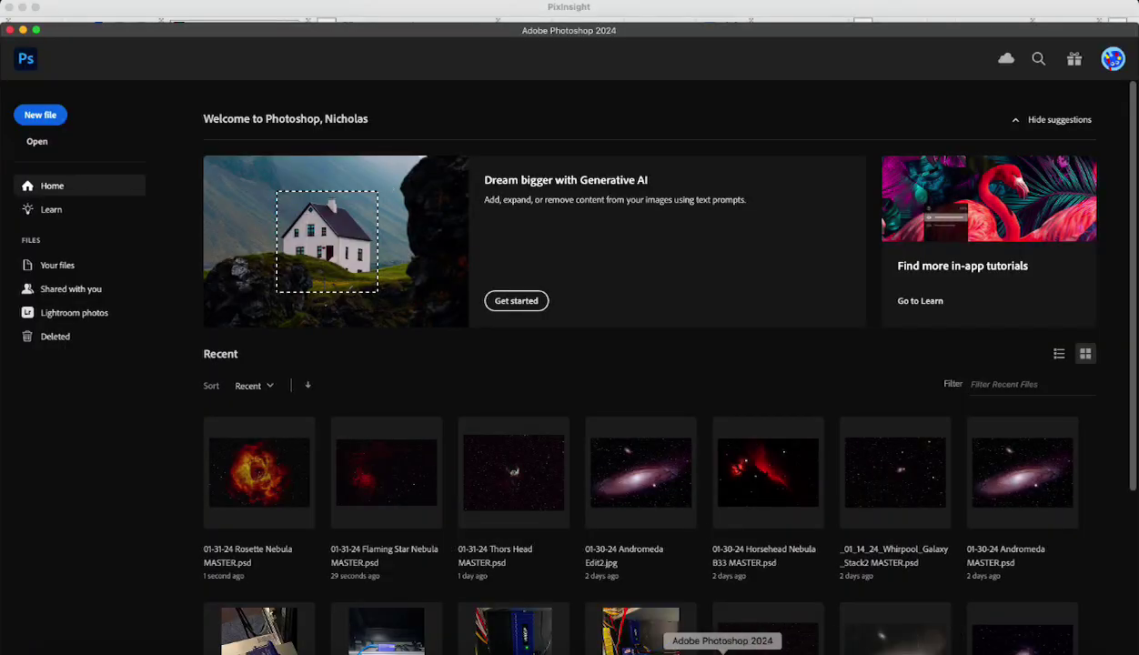
{"action": "left_click", "coordinate": [627, 650]}
{"action": "left_click", "coordinate": [603, 649]}
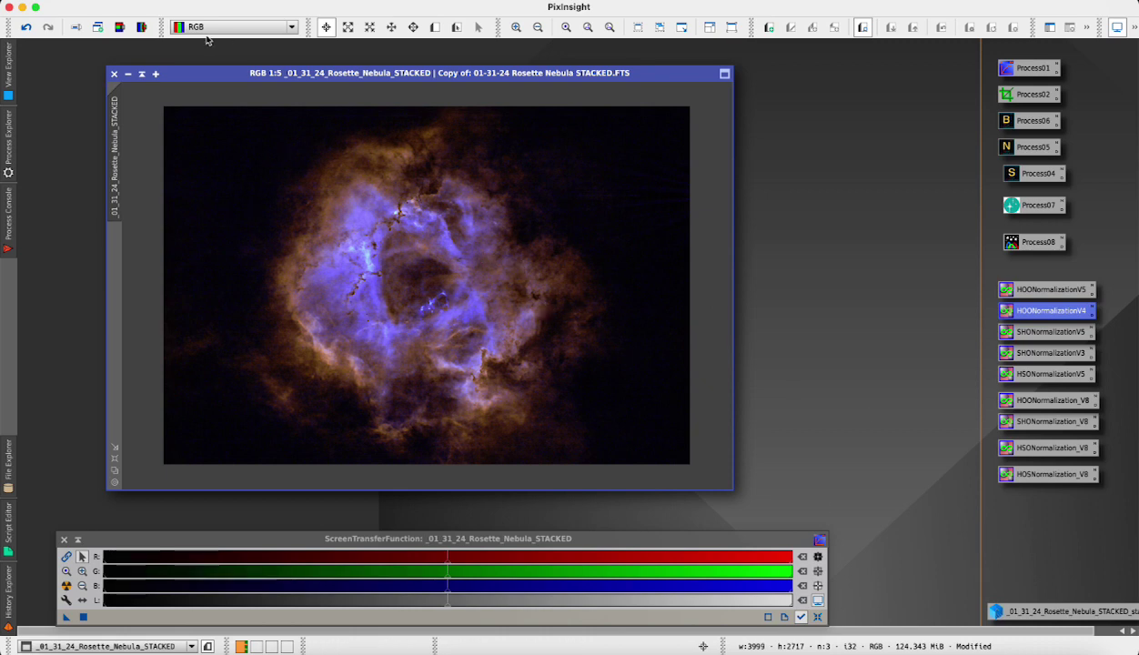
{"action": "left_click", "coordinate": [96, 0]}
- Create a new folder named 'Hubble Palete' from the Save As dialog
{"action": "left_click", "coordinate": [121, 110]}
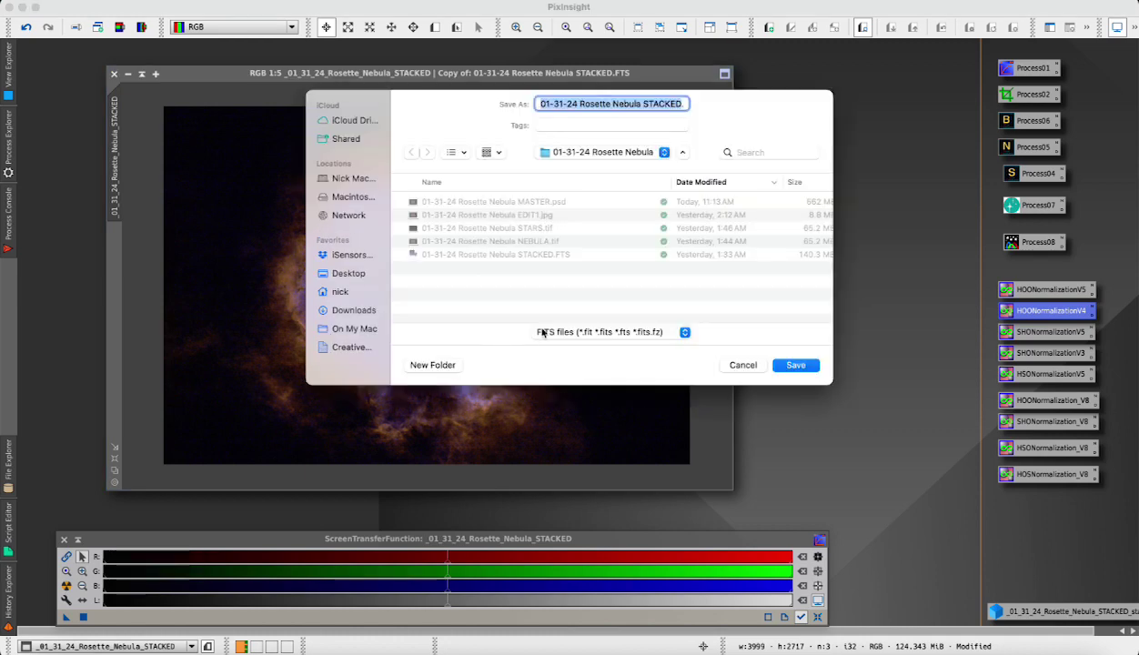
{"action": "left_click", "coordinate": [414, 365]}
{"action": "type", "text": "Hub"}
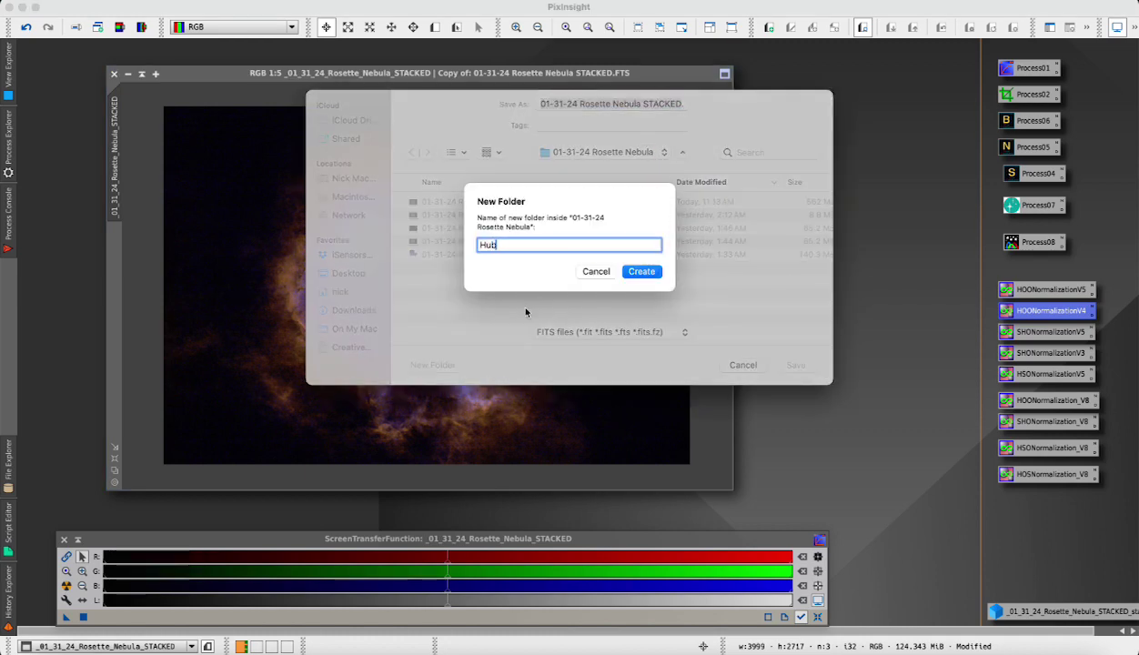
{"action": "type", "text": "ble Palete"}
{"action": "key", "text": "Return"}
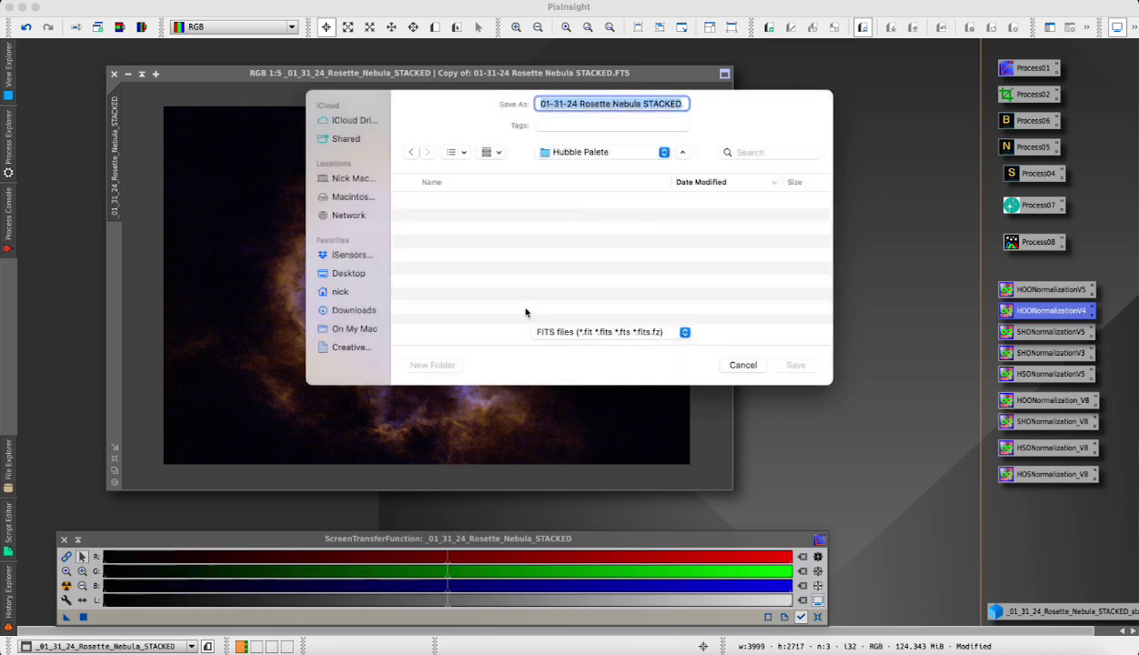
- Save the nebula as 16-bit TIFF '01-31-24 Rosette Nebula NEBULA', then restore the stars image
{"action": "double_click", "coordinate": [659, 105]}
{"action": "type", "text": "NEBULA"}
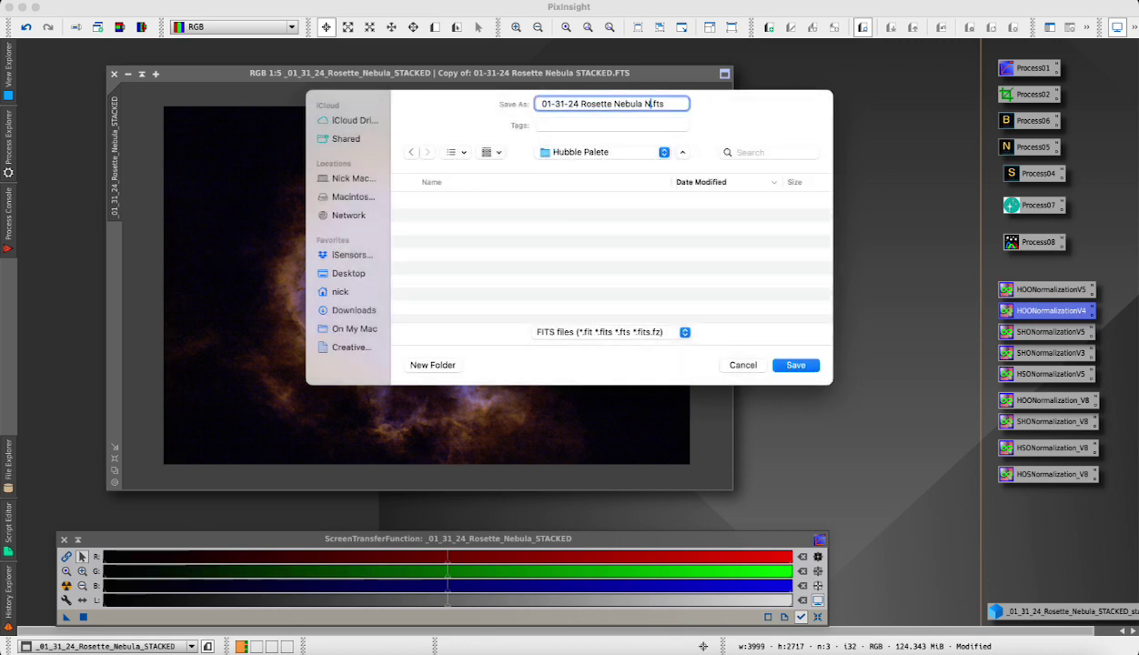
{"action": "left_click", "coordinate": [628, 331]}
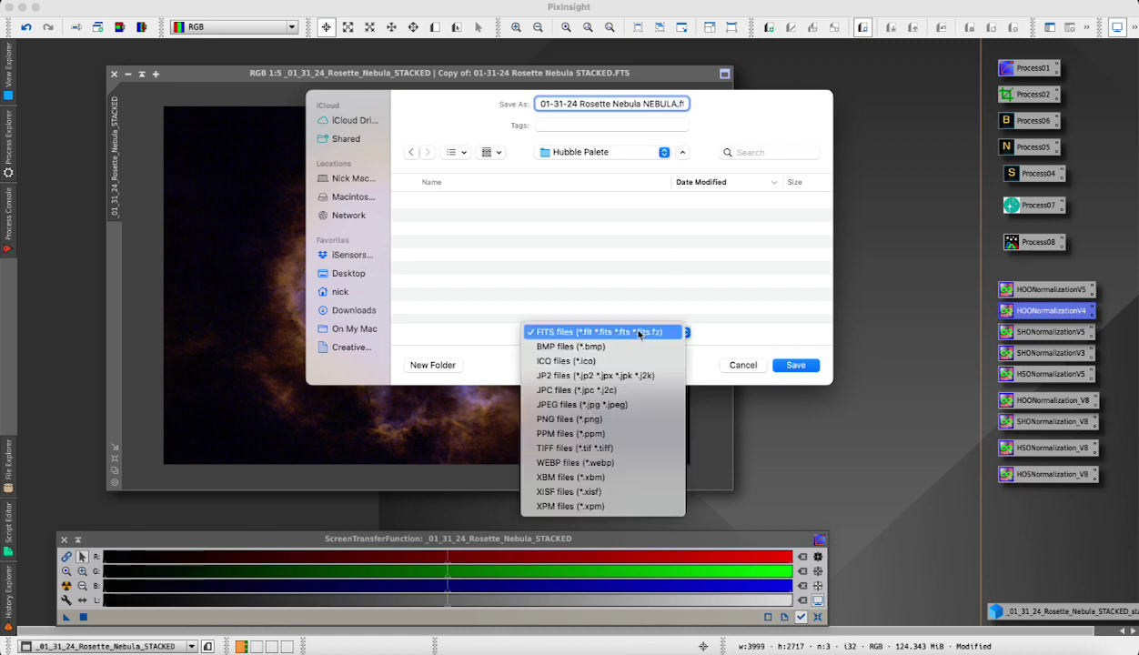
{"action": "left_click", "coordinate": [574, 448]}
{"action": "left_click", "coordinate": [791, 366]}
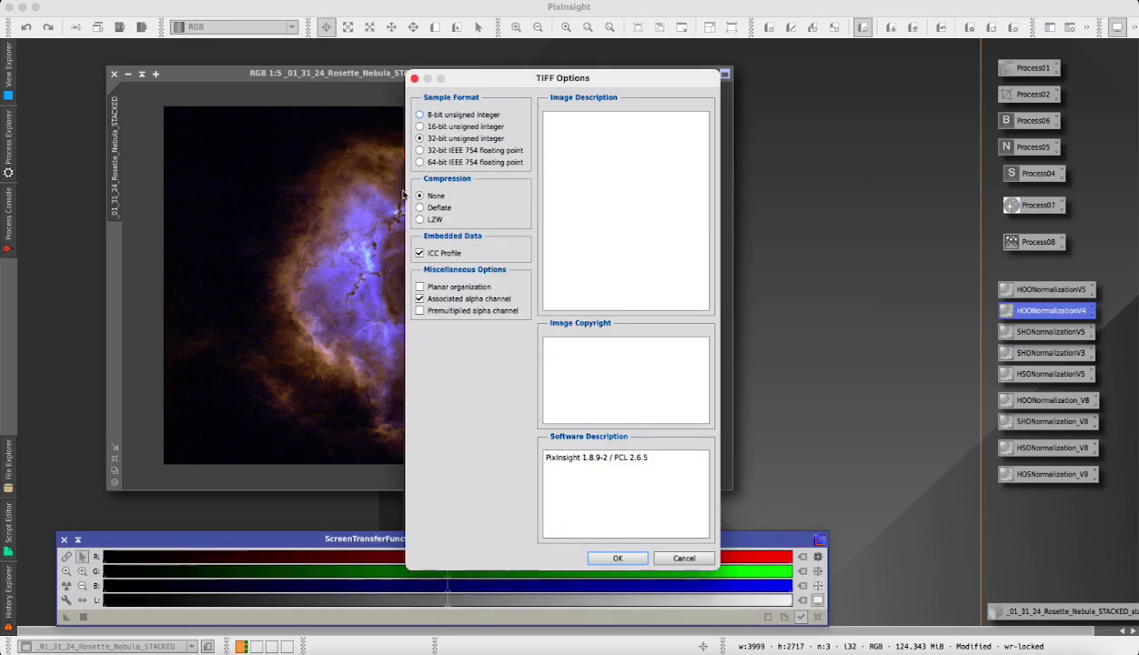
{"action": "left_click", "coordinate": [419, 126]}
{"action": "left_click", "coordinate": [602, 555]}
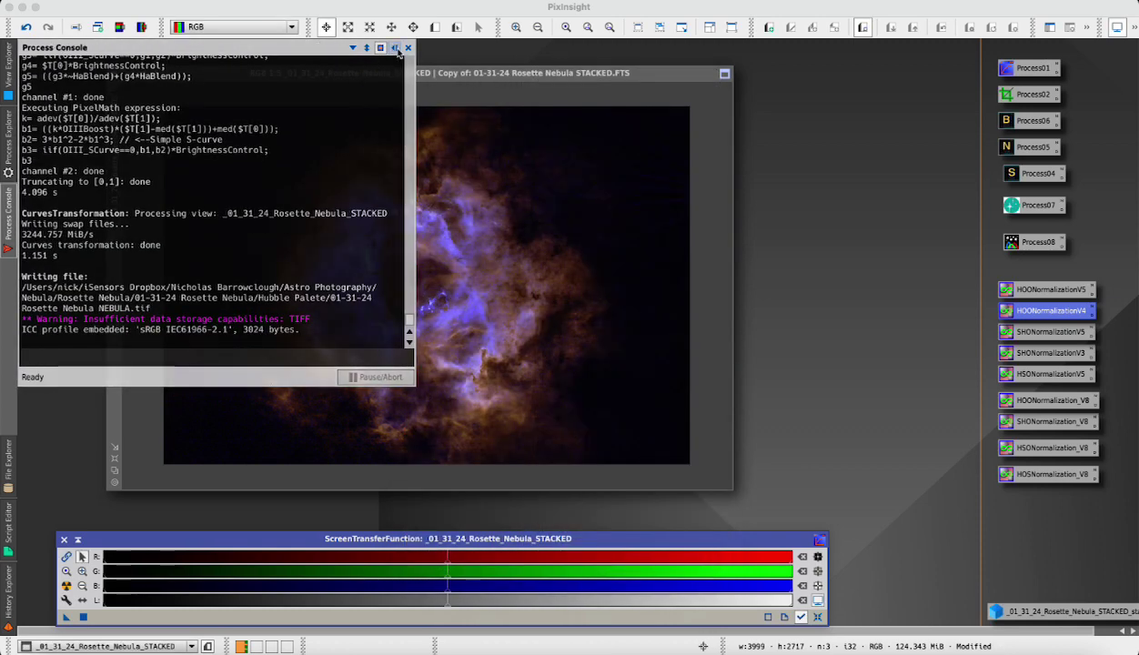
{"action": "left_click", "coordinate": [394, 48]}
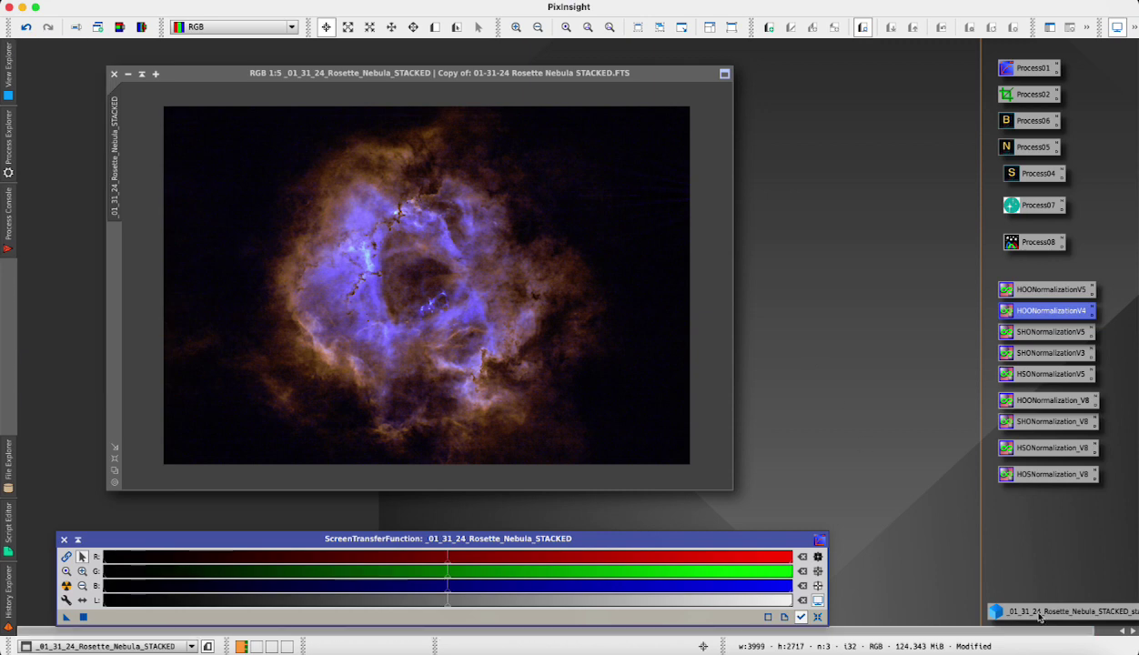
{"action": "double_click", "coordinate": [1037, 616]}
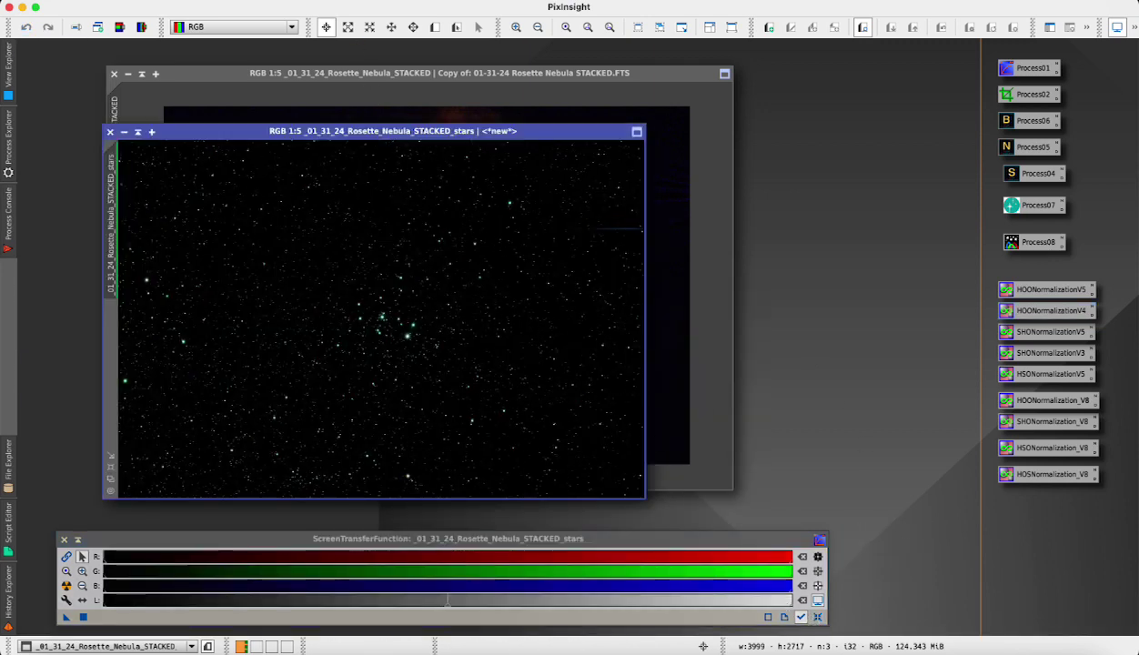
- Plate-solve the stars image with the ImageSolver script, giving 1.962 arcsec/px
{"action": "left_click", "coordinate": [335, 4]}
{"action": "mouse_move", "coordinate": [353, 161]}
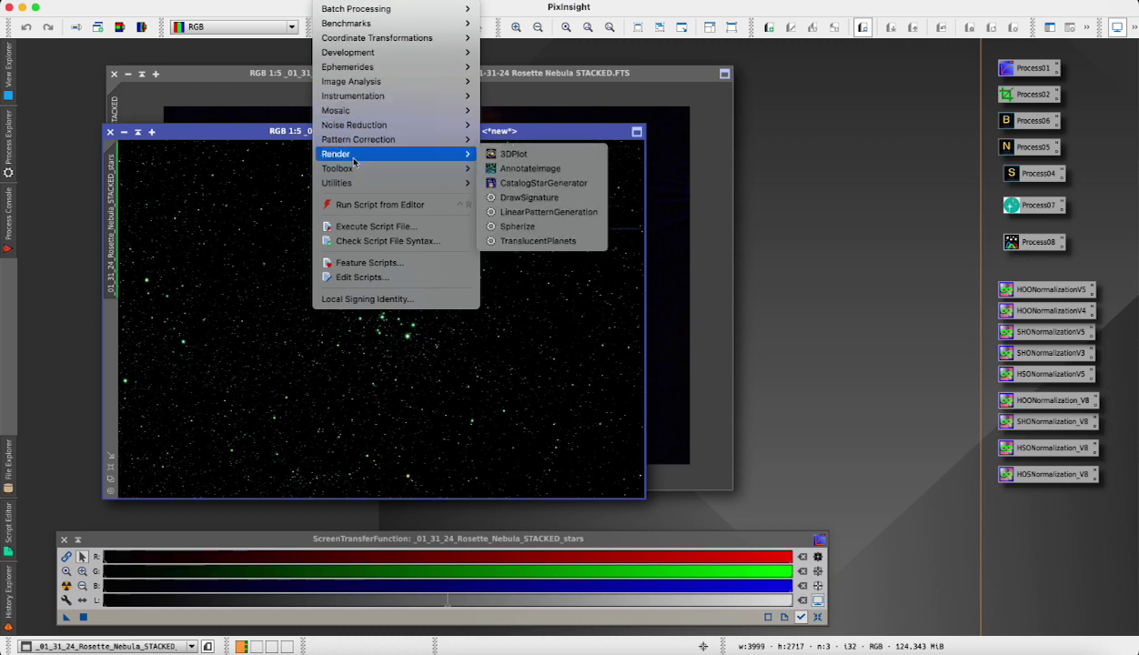
{"action": "mouse_move", "coordinate": [382, 81]}
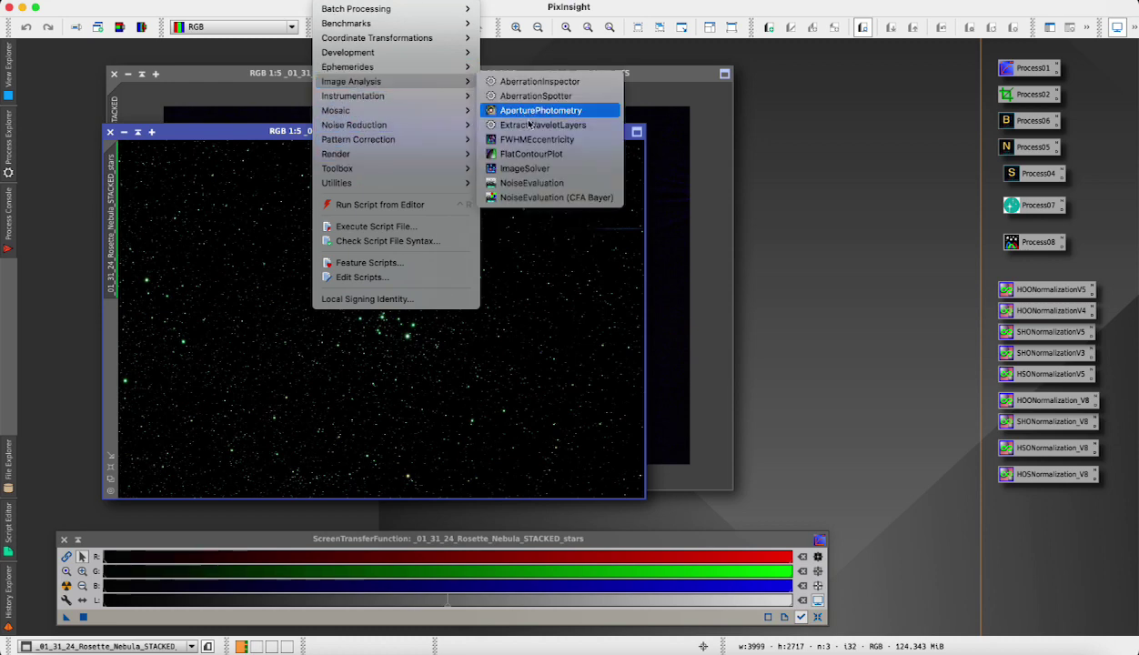
{"action": "left_click", "coordinate": [530, 169]}
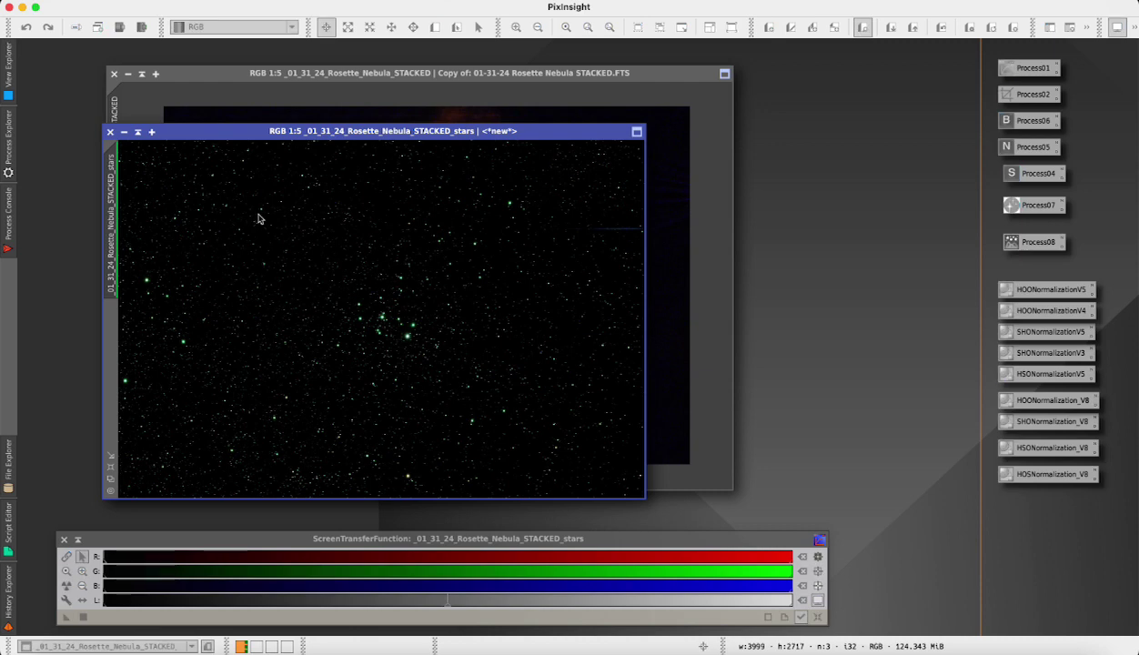
{"action": "left_click", "coordinate": [655, 556]}
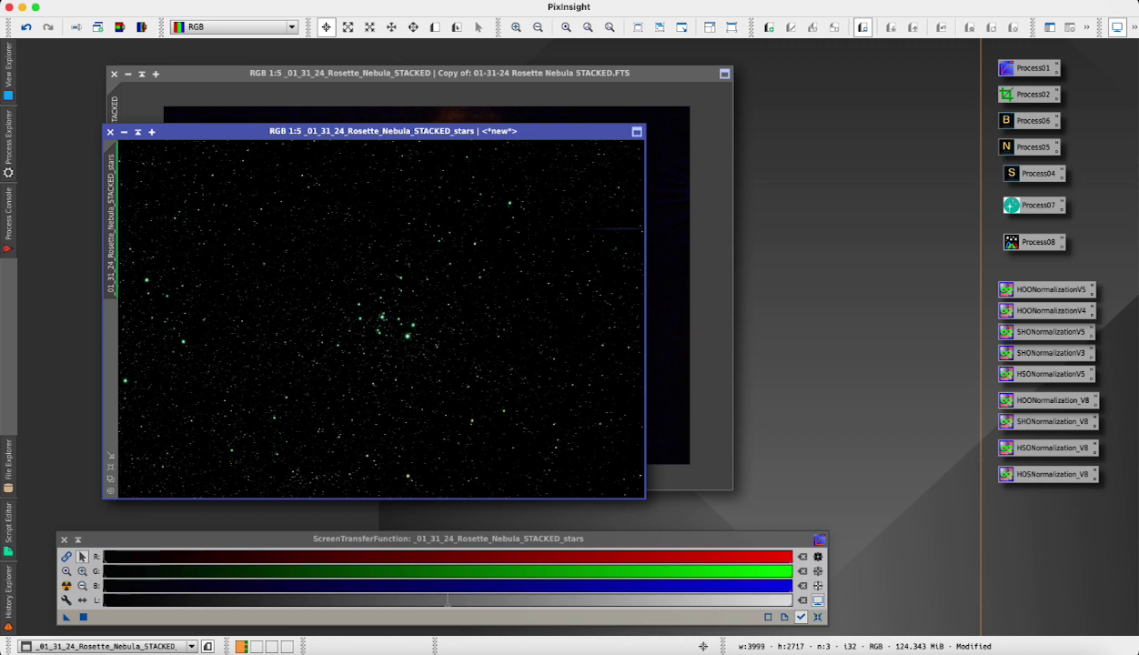
{"action": "left_click", "coordinate": [1016, 239]}
- Apply the saved PhotometricColorCalibration to the stars image, then close the graphs and console
{"action": "double_click", "coordinate": [1012, 244]}
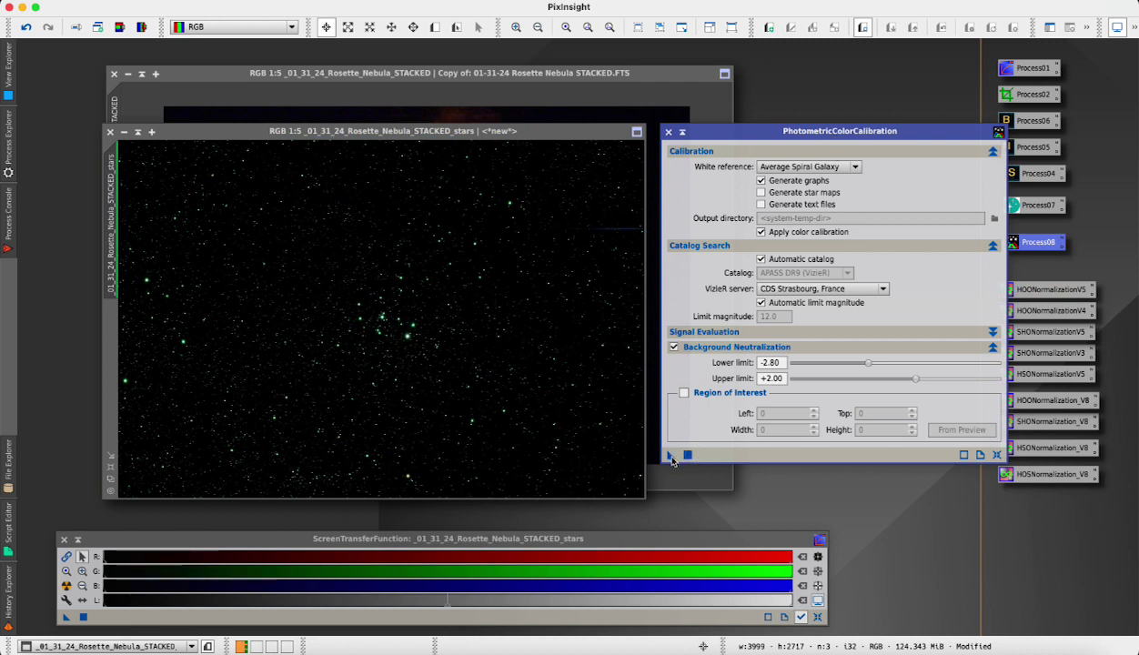
{"action": "left_click_drag", "start_coordinate": [670, 458], "coordinate": [482, 381]}
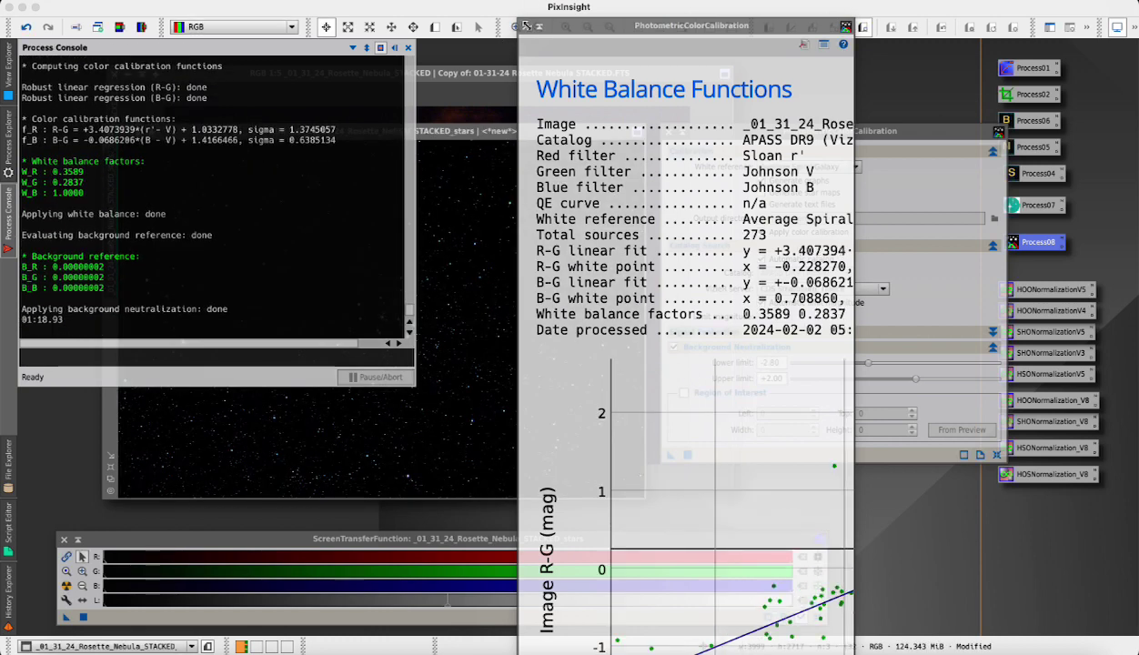
{"action": "left_click", "coordinate": [526, 27]}
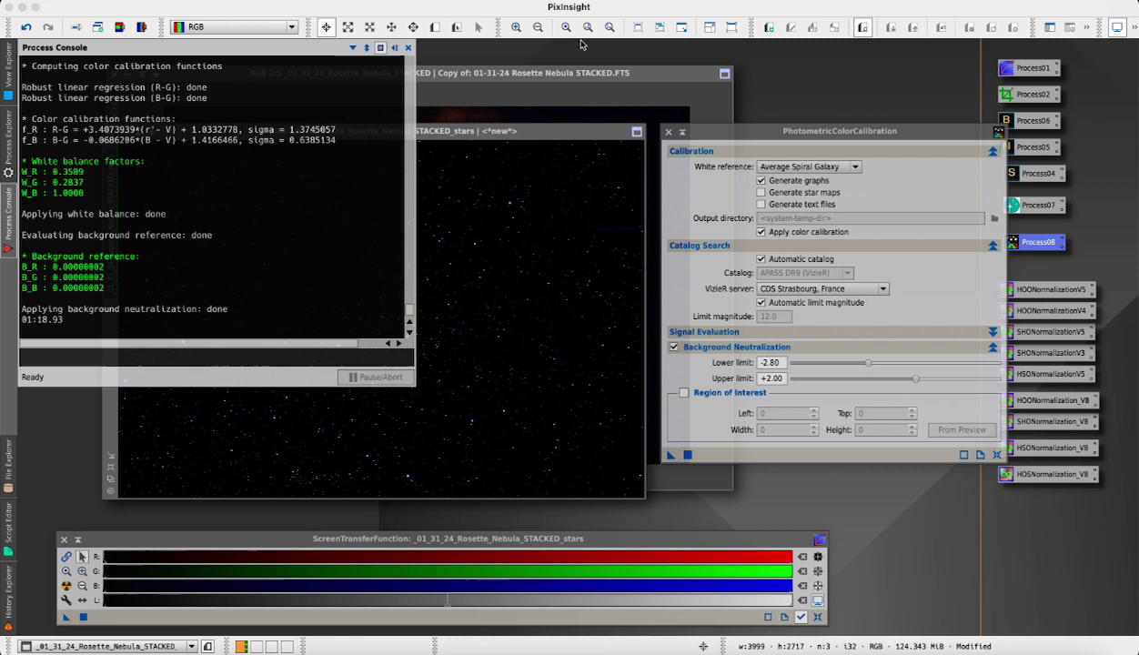
{"action": "left_click", "coordinate": [394, 47]}
- Bring the stars image to the front and reset its ScreenTransferFunction to unstretched
{"action": "left_click_drag", "start_coordinate": [248, 136], "coordinate": [344, 134]}
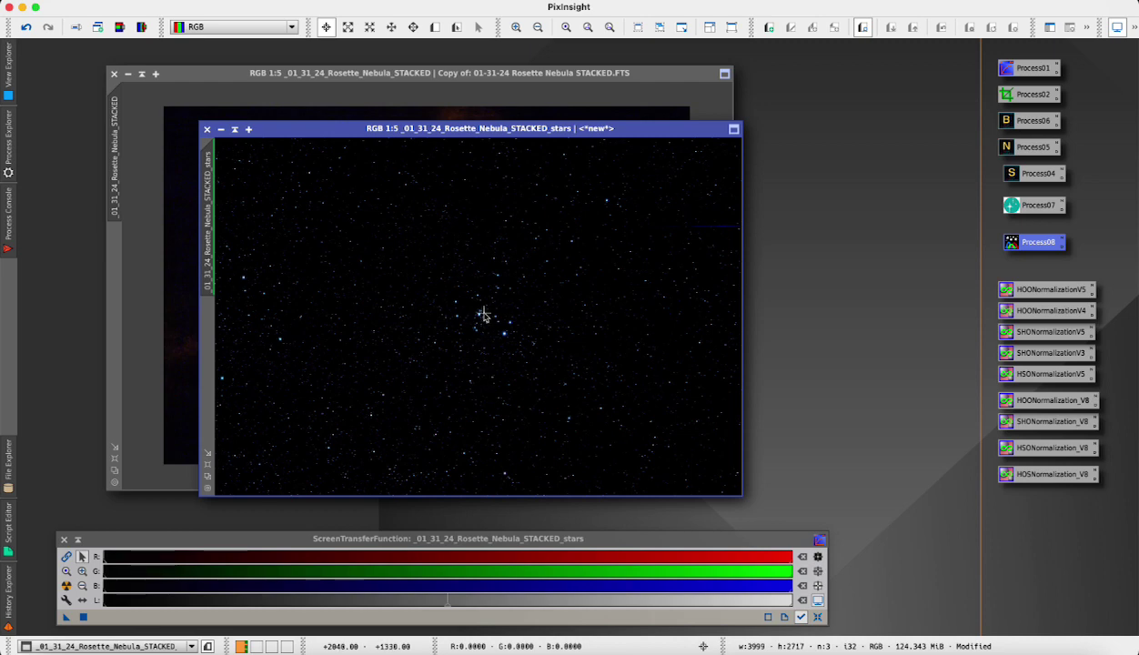
{"action": "scroll", "coordinate": [483, 315], "scroll_direction": "up", "scroll_amount": 3}
{"action": "scroll", "coordinate": [483, 315], "scroll_direction": "up", "scroll_amount": 1}
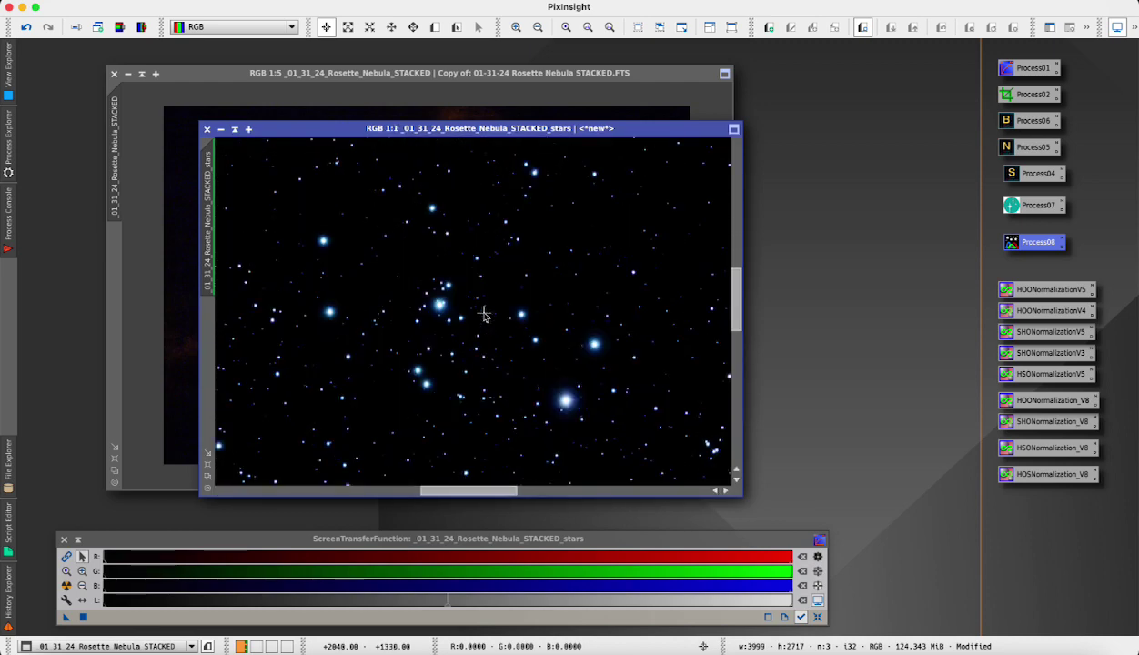
{"action": "scroll", "coordinate": [483, 315], "scroll_direction": "down", "scroll_amount": 5}
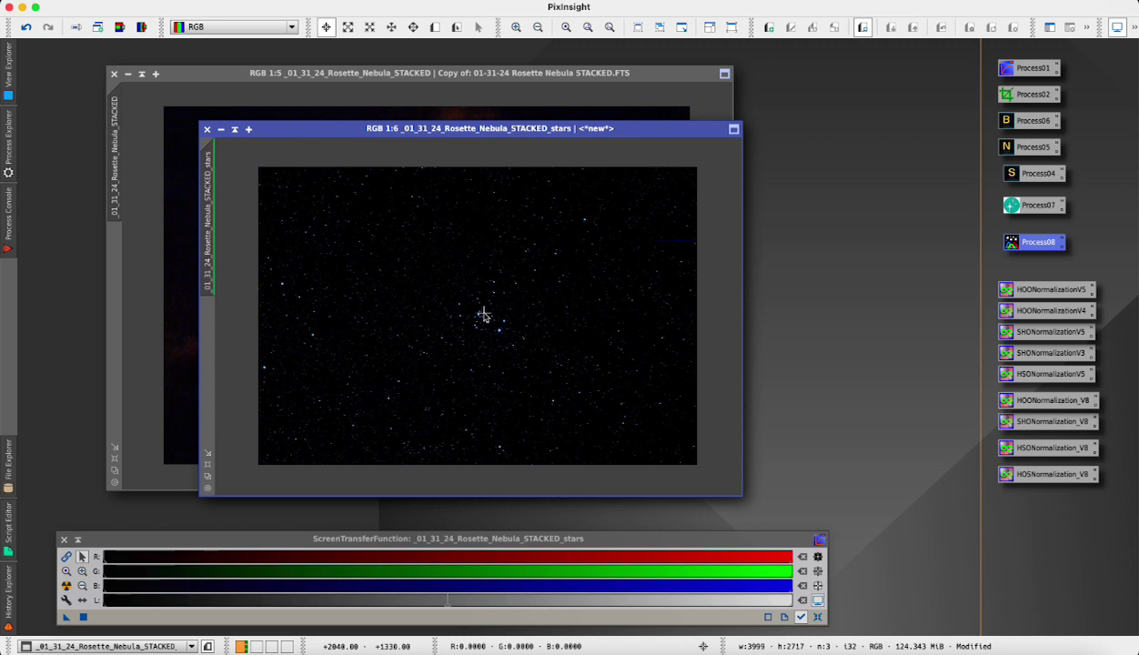
{"action": "left_click", "coordinate": [201, 76]}
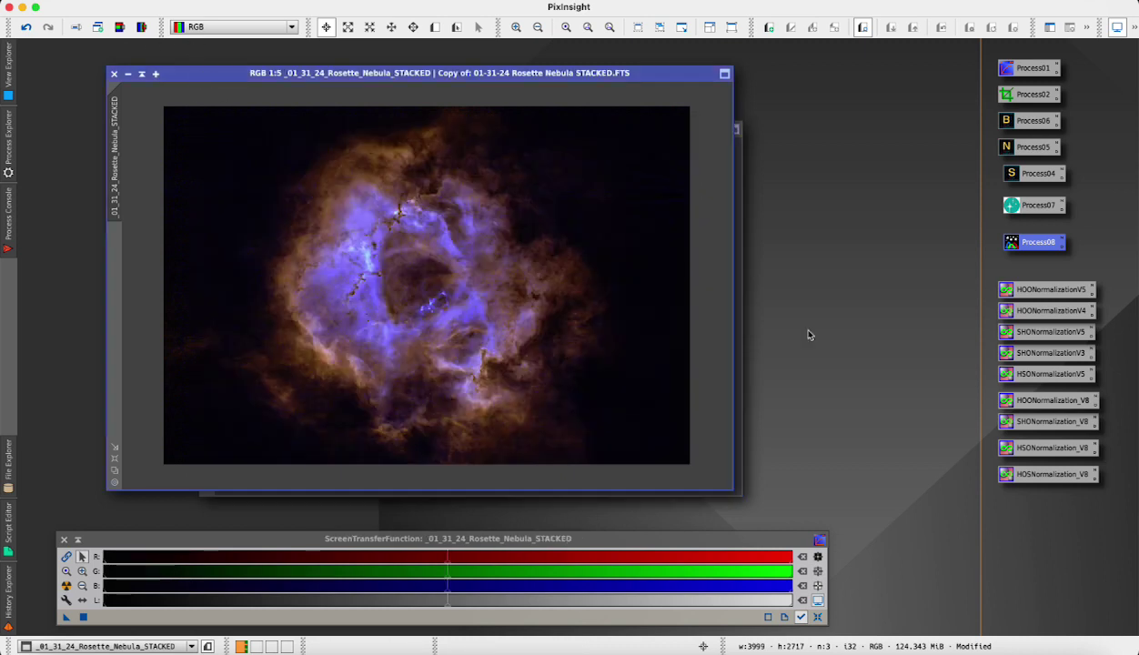
{"action": "left_click", "coordinate": [739, 312]}
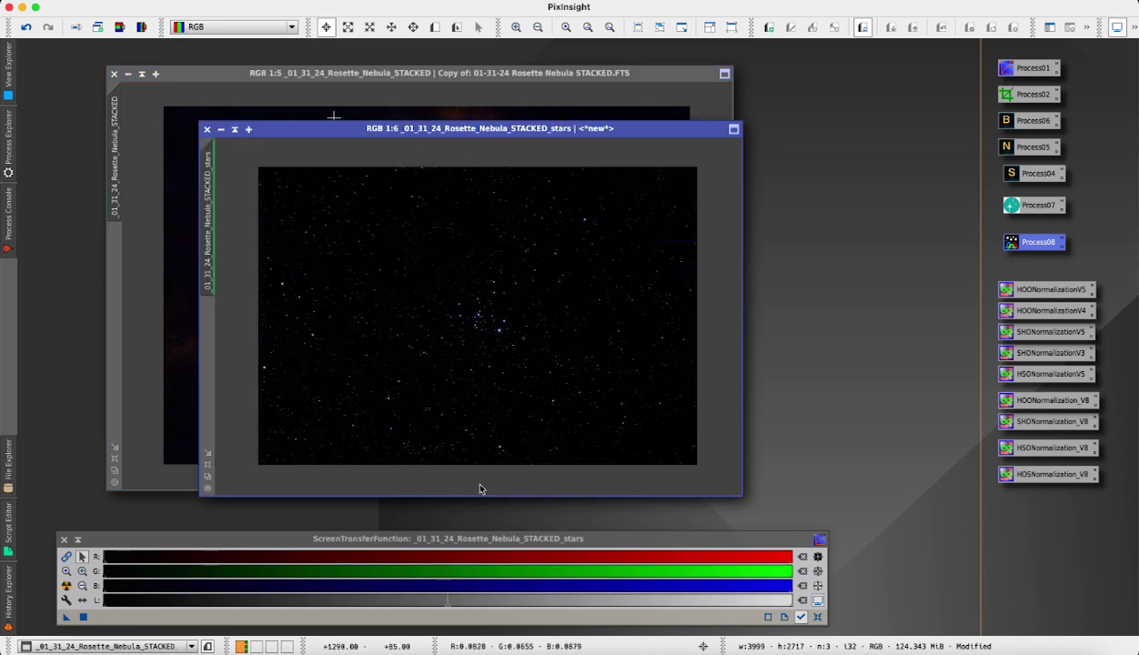
{"action": "left_click", "coordinate": [816, 617]}
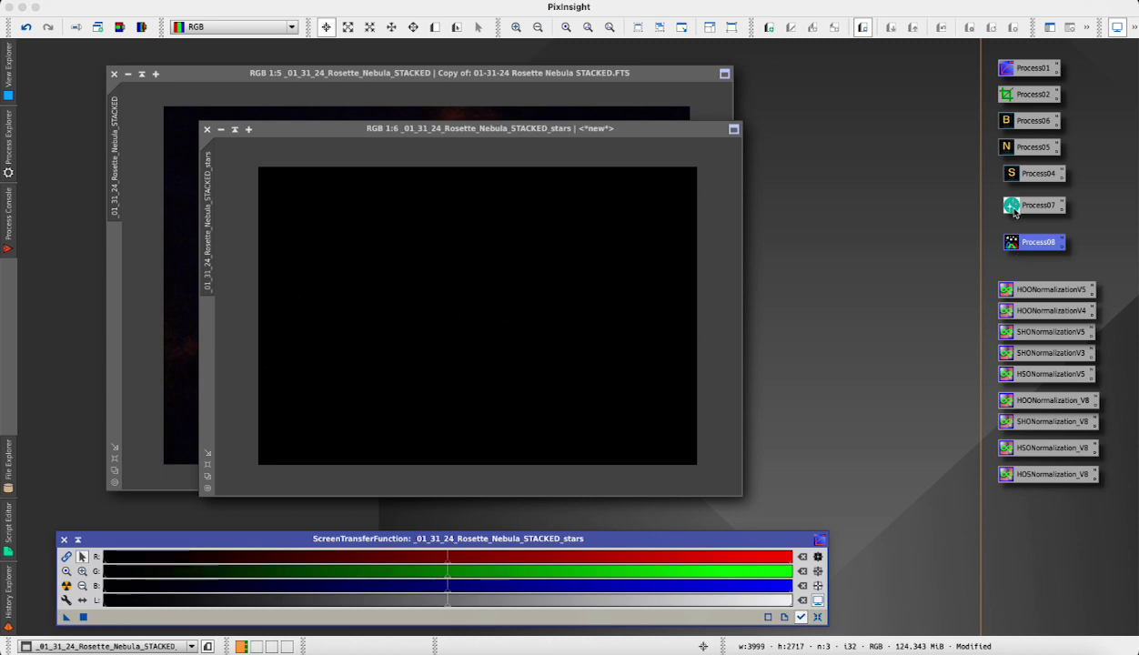
- Open the saved GeneralizedHyperbolicStretch process icon
{"action": "double_click", "coordinate": [1010, 205]}
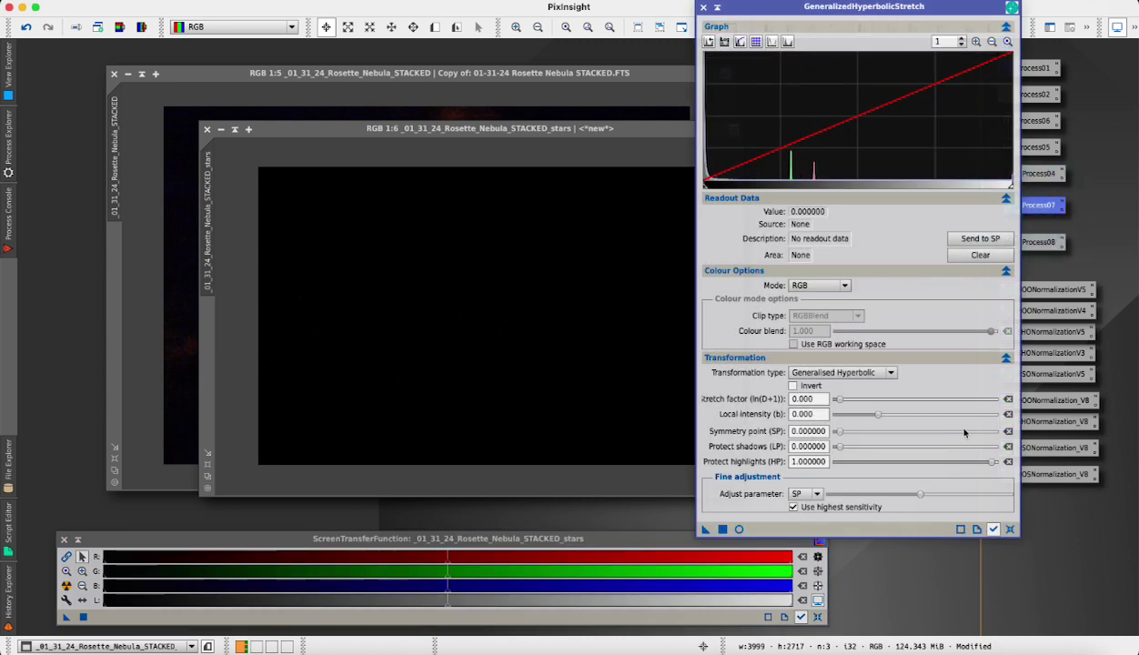
- Stretch the stars with GeneralizedHyperbolicStretch at stretch factor 9.130 using live preview, then close it
{"action": "left_click", "coordinate": [739, 528]}
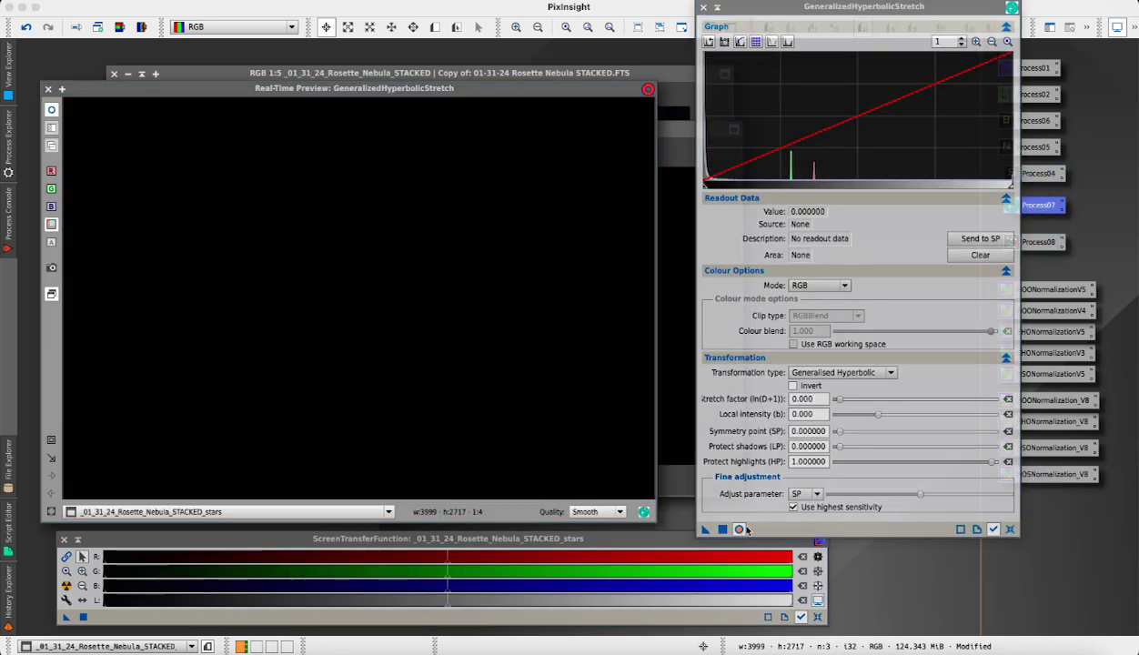
{"action": "left_click_drag", "start_coordinate": [837, 398], "coordinate": [909, 388]}
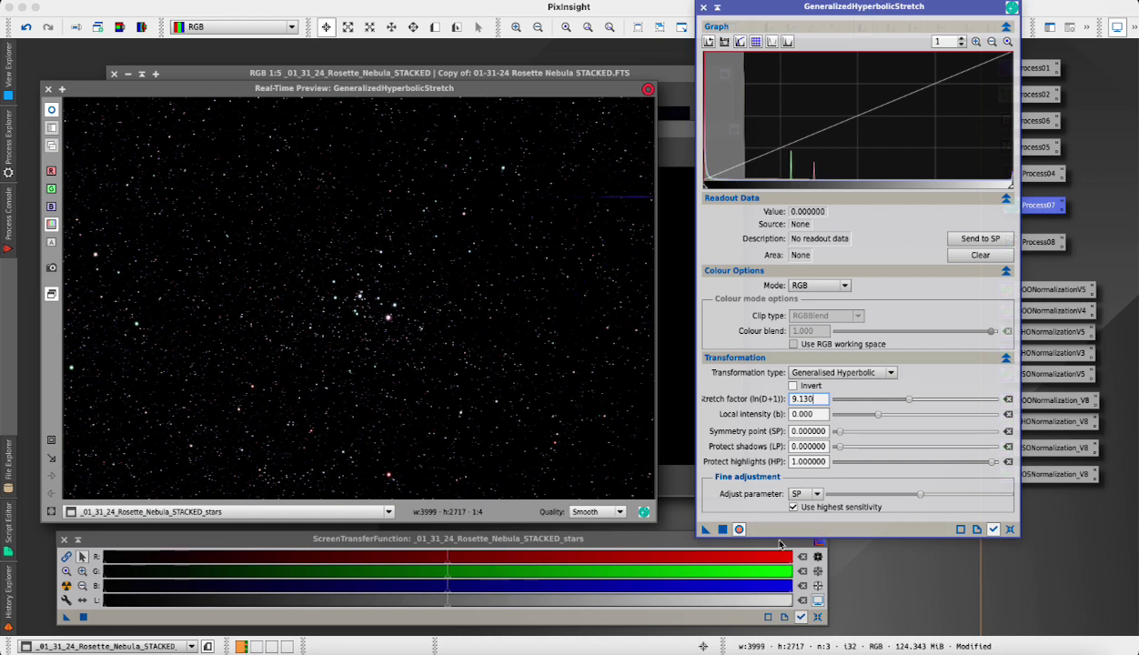
{"action": "left_click", "coordinate": [722, 530]}
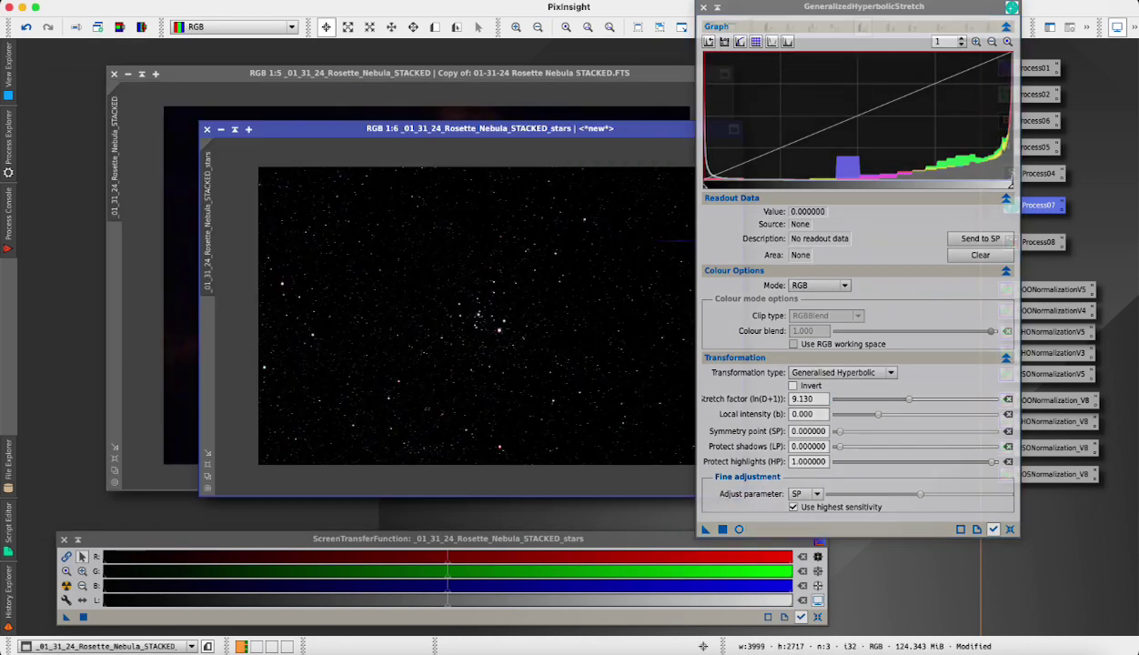
{"action": "left_click", "coordinate": [700, 14]}
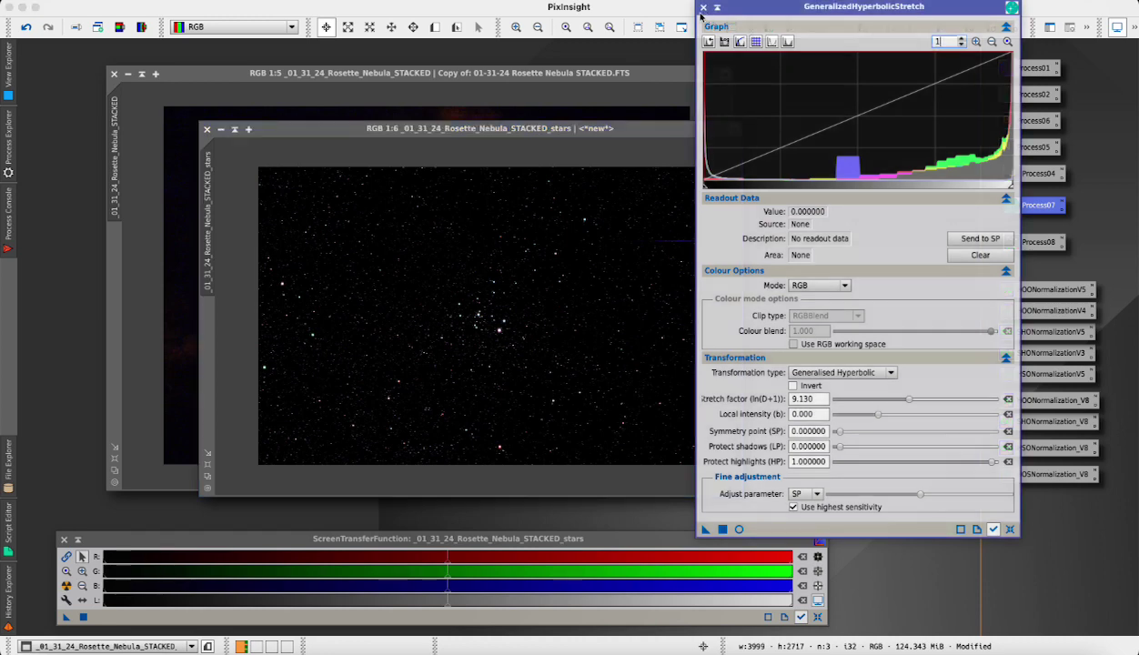
{"action": "left_click", "coordinate": [703, 8]}
{"action": "left_click", "coordinate": [347, 128]}
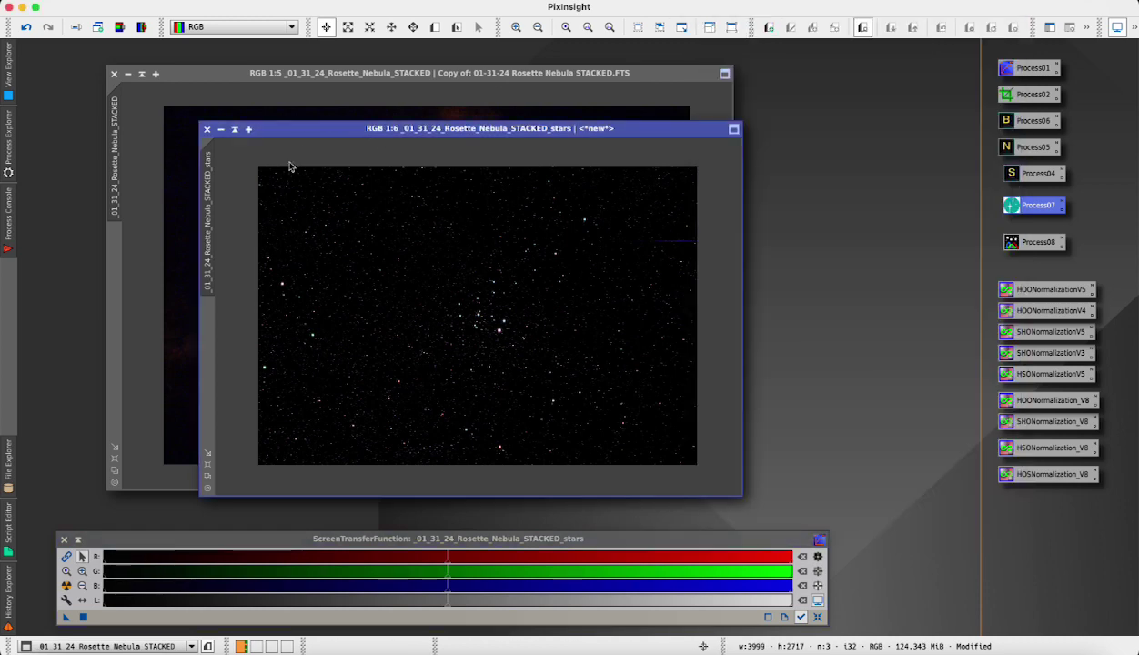
- Save the stars image as 16-bit TIFF '01-31-24 Rosette Nebula STARS.tif' in Hubble Palete
{"action": "left_click", "coordinate": [95, 1]}
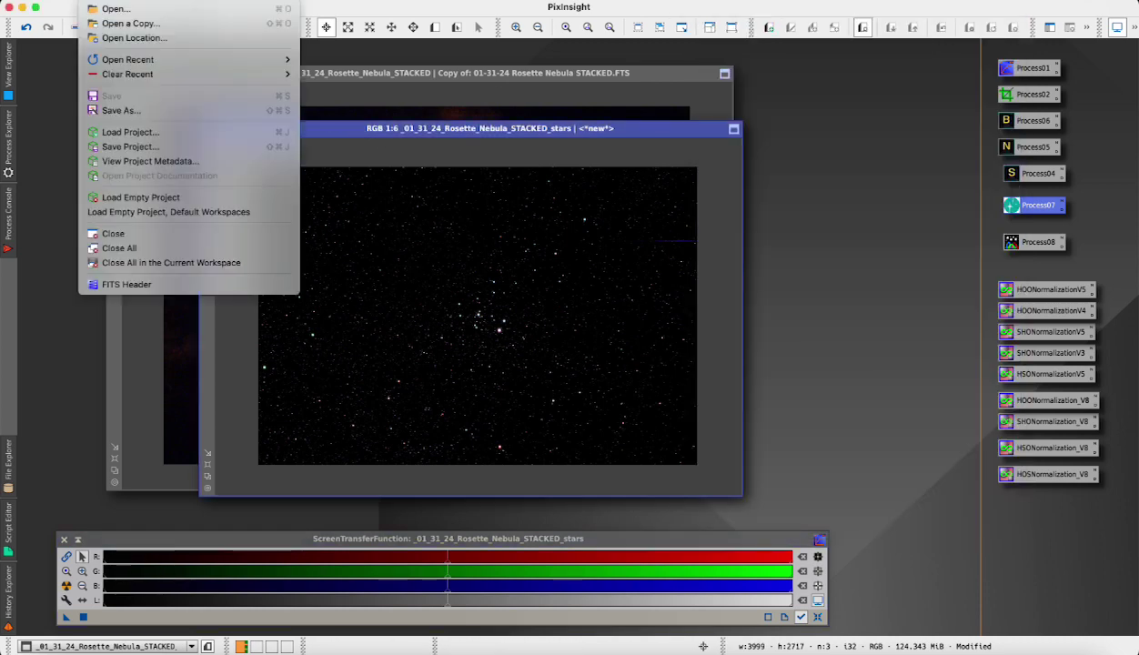
{"action": "left_click", "coordinate": [106, 110]}
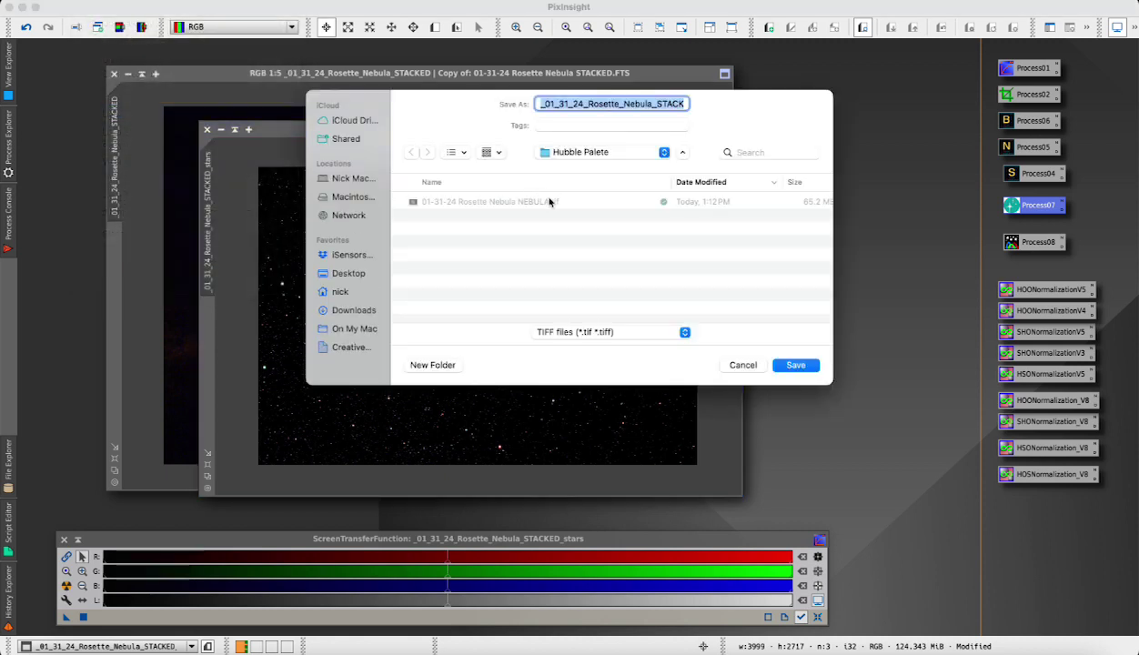
{"action": "left_click", "coordinate": [508, 205]}
{"action": "double_click", "coordinate": [662, 104]}
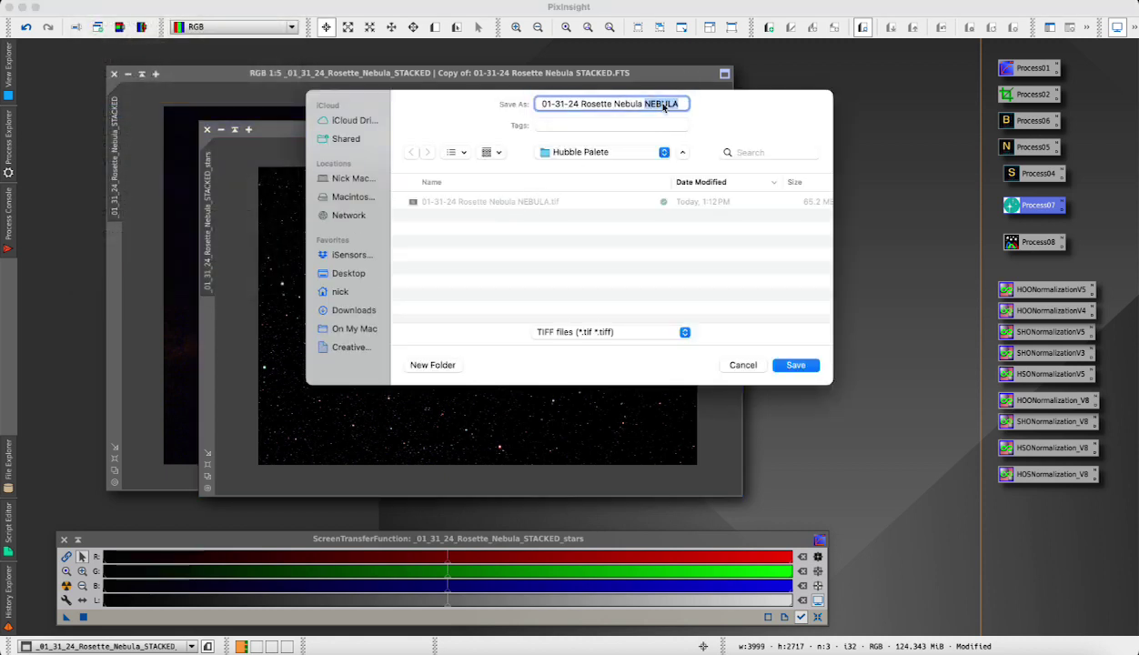
{"action": "type", "text": "STARS"}
{"action": "left_click", "coordinate": [566, 331]}
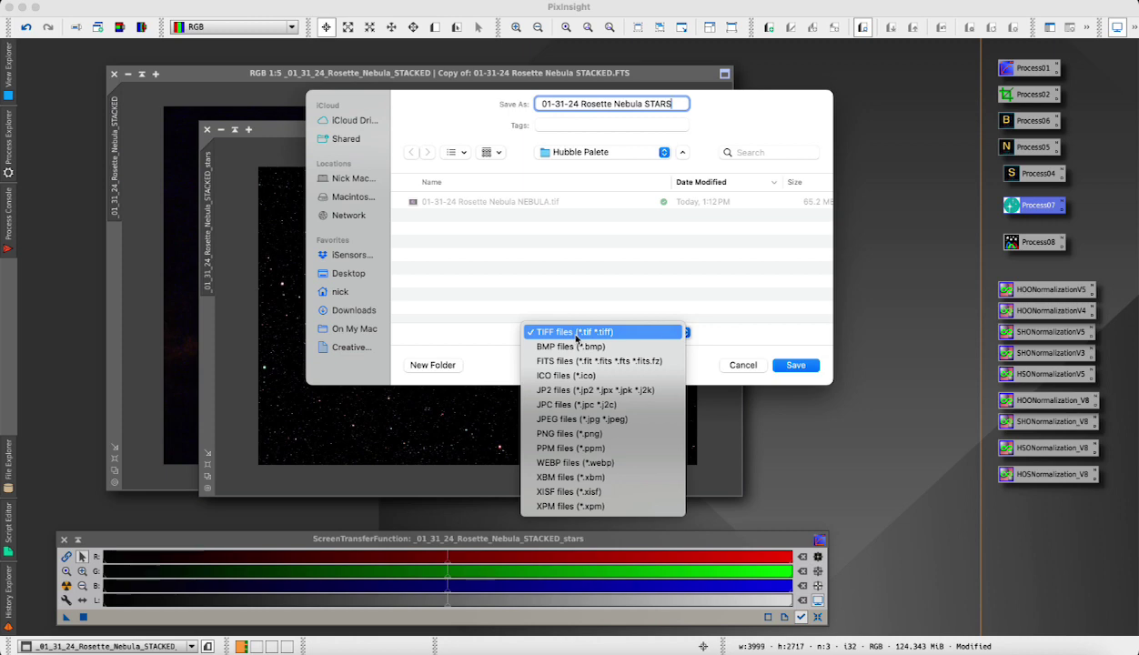
{"action": "left_click", "coordinate": [565, 330]}
{"action": "left_click", "coordinate": [795, 365]}
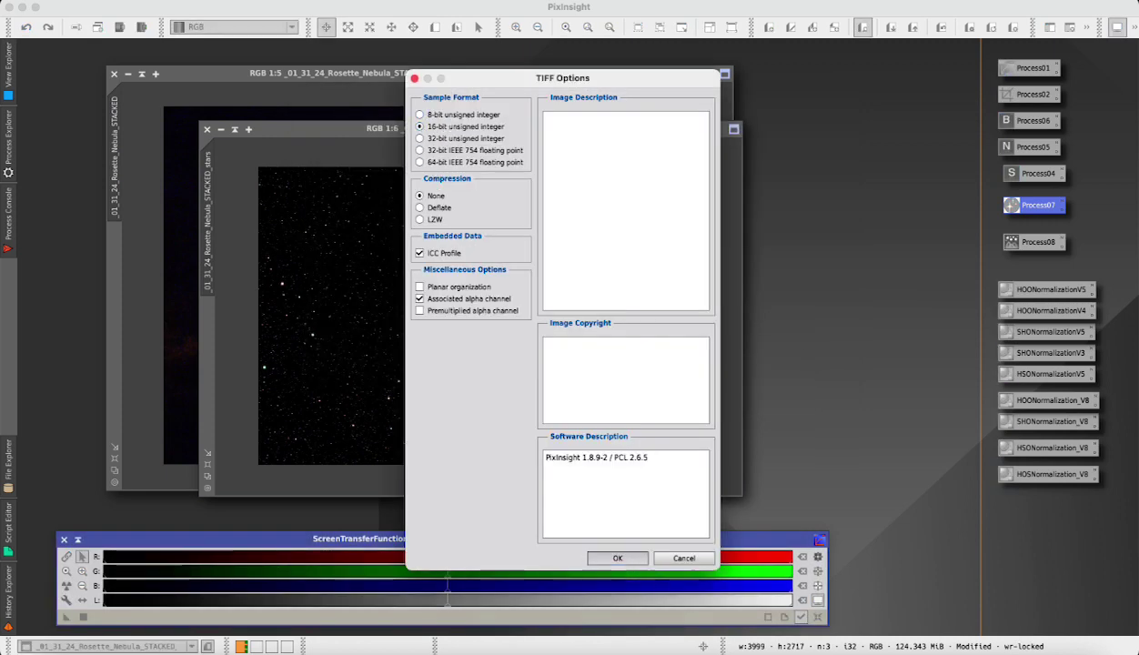
{"action": "left_click", "coordinate": [617, 557]}
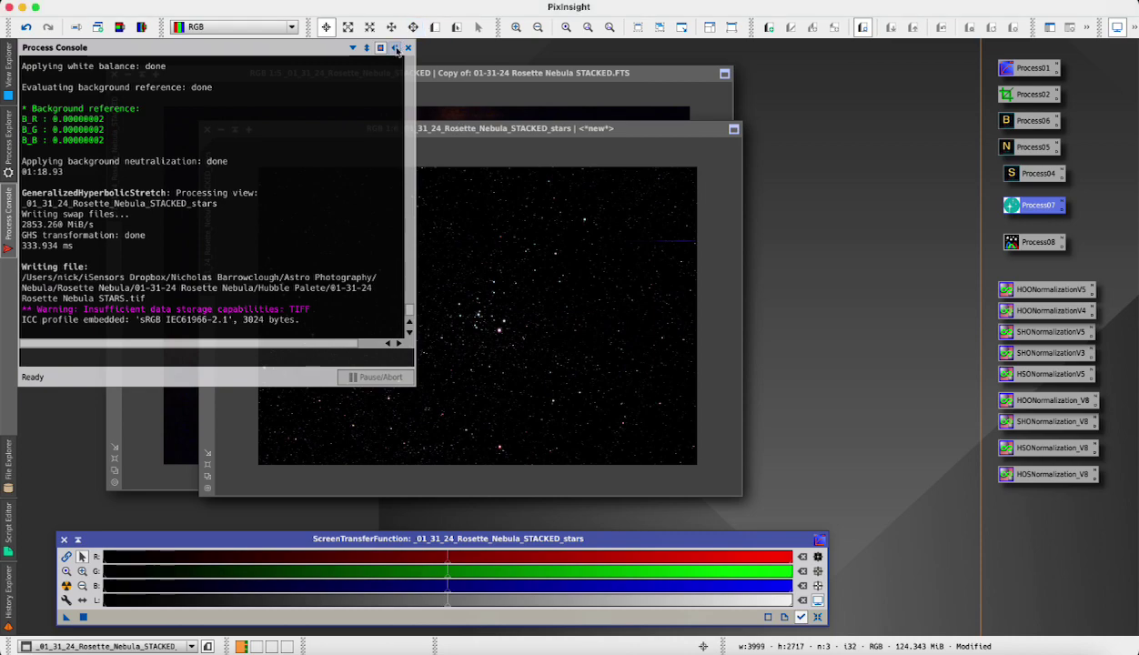
- Bring Photoshop to the top of the screen and start the Load Files into Stack script
{"action": "left_click", "coordinate": [703, 628]}
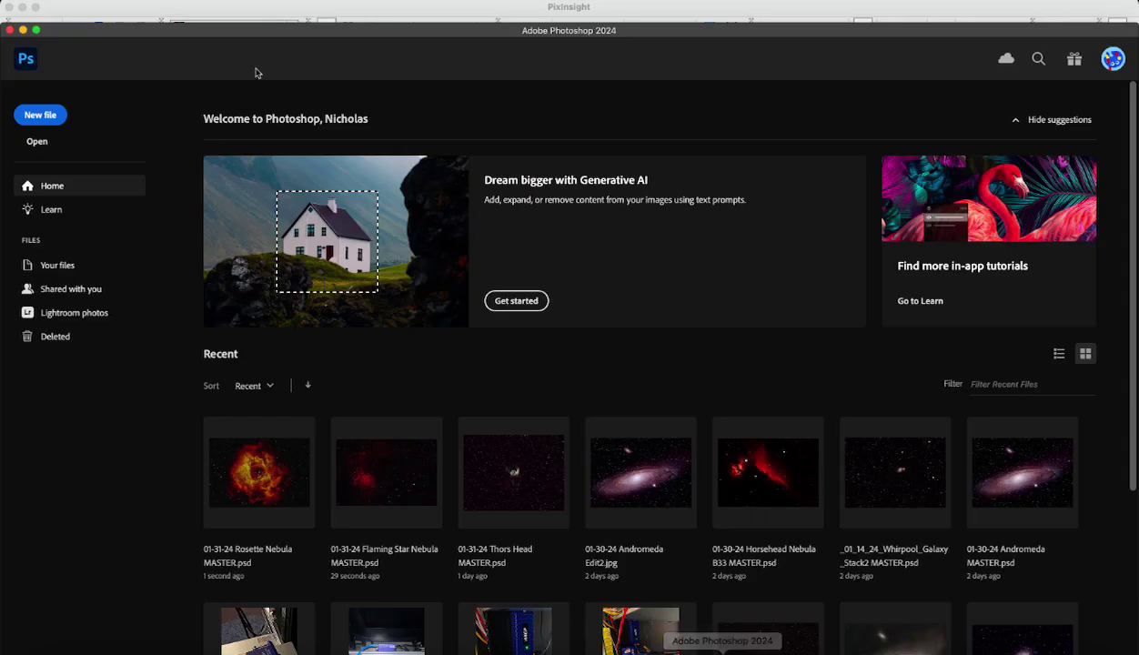
{"action": "left_click", "coordinate": [150, 2]}
{"action": "left_click", "coordinate": [119, 16]}
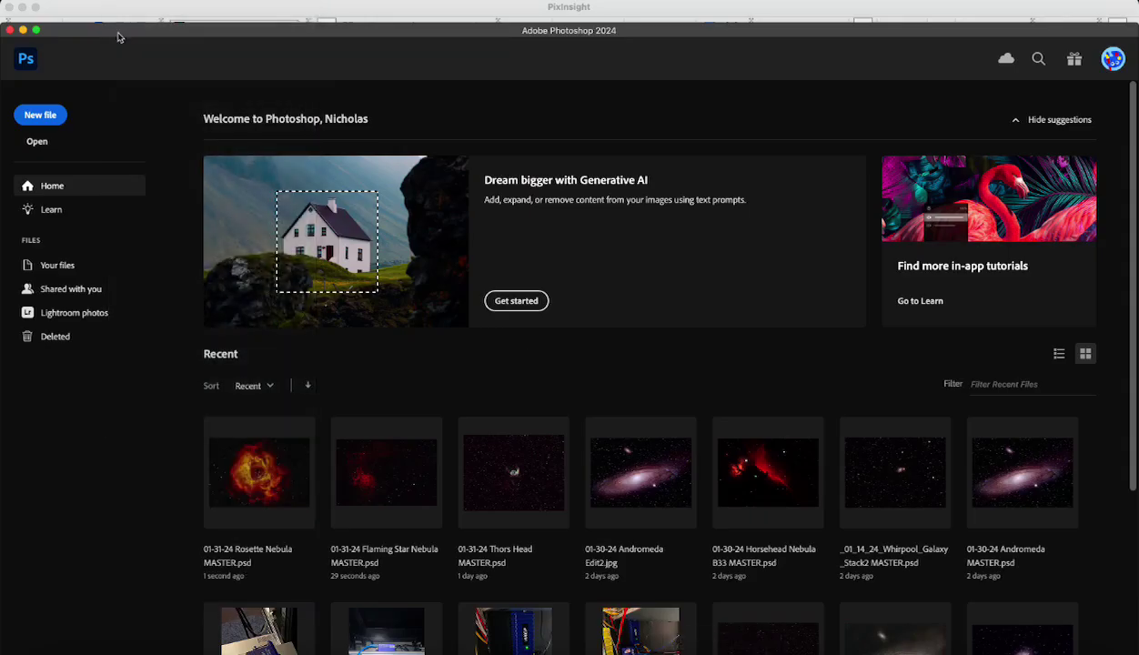
{"action": "left_click_drag", "start_coordinate": [116, 32], "coordinate": [117, 12]}
{"action": "left_click", "coordinate": [123, 2]}
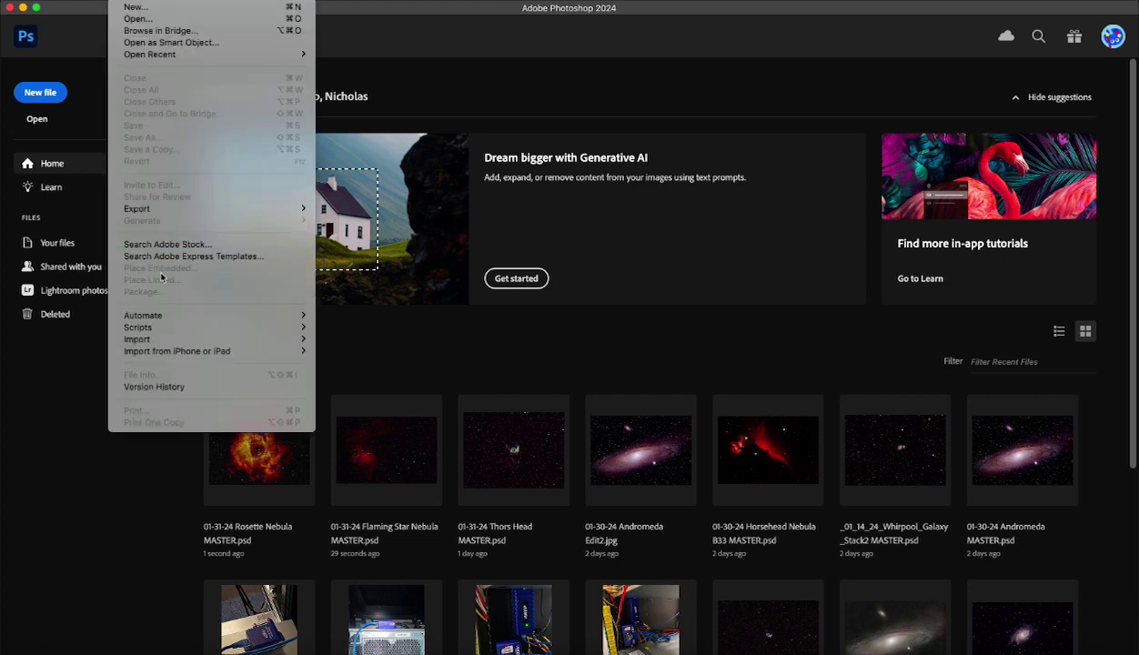
{"action": "mouse_move", "coordinate": [182, 326]}
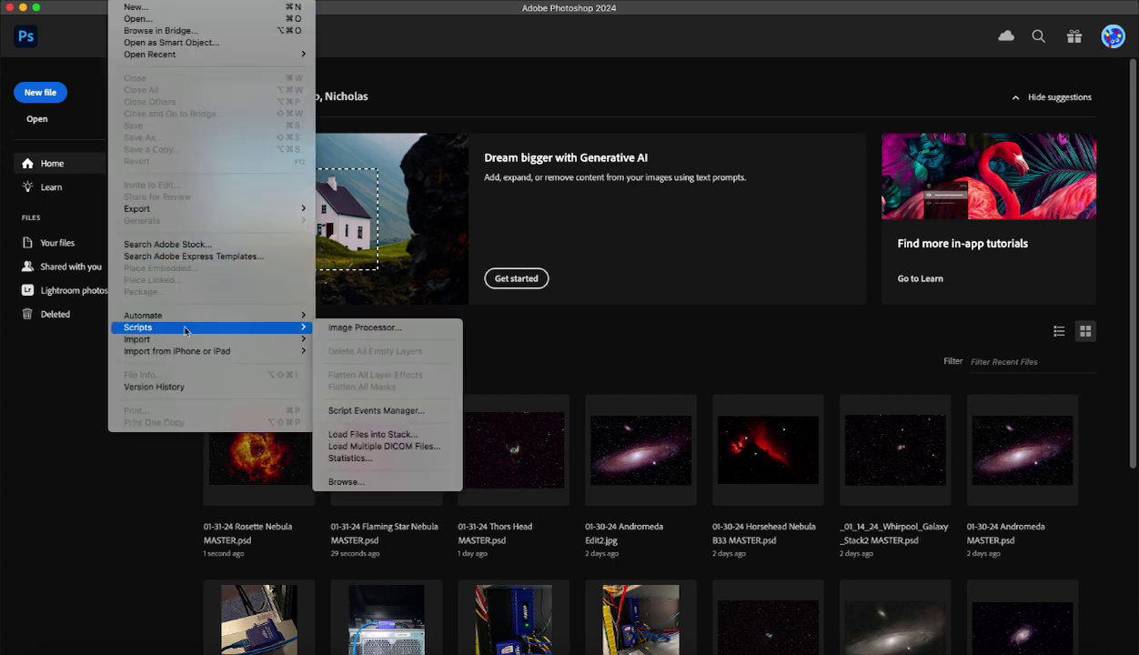
{"action": "left_click", "coordinate": [421, 433]}
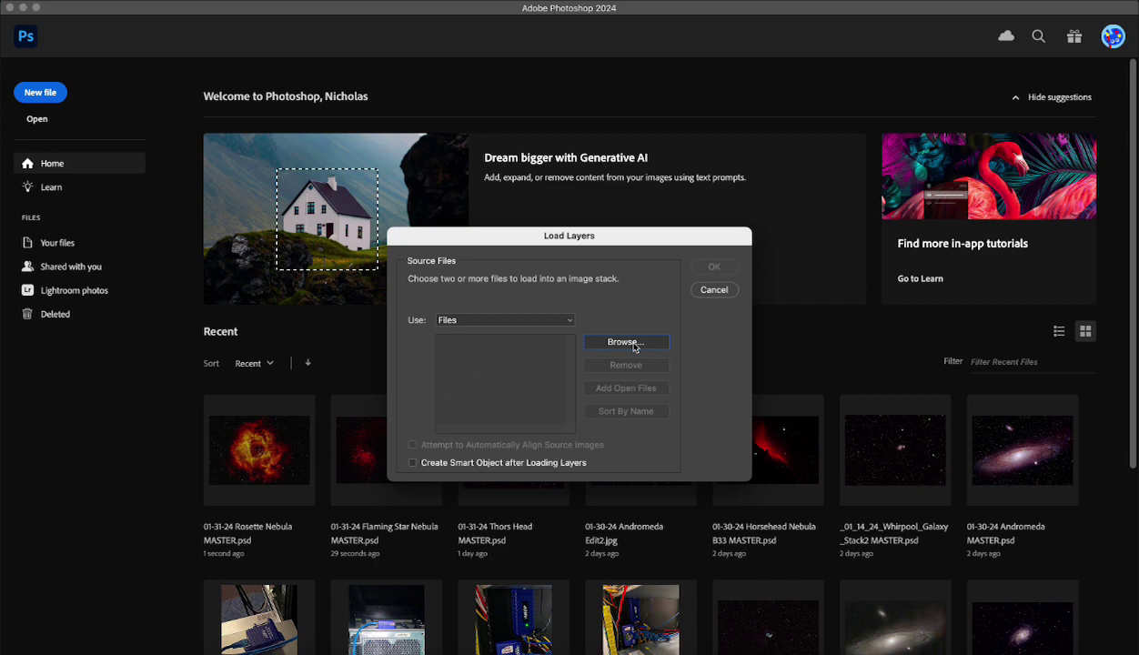
- Add the STARS and NEBULA TIFFs from the Hubble Palete folder and load them as layers
{"action": "left_click", "coordinate": [626, 342]}
{"action": "left_click", "coordinate": [541, 492]}
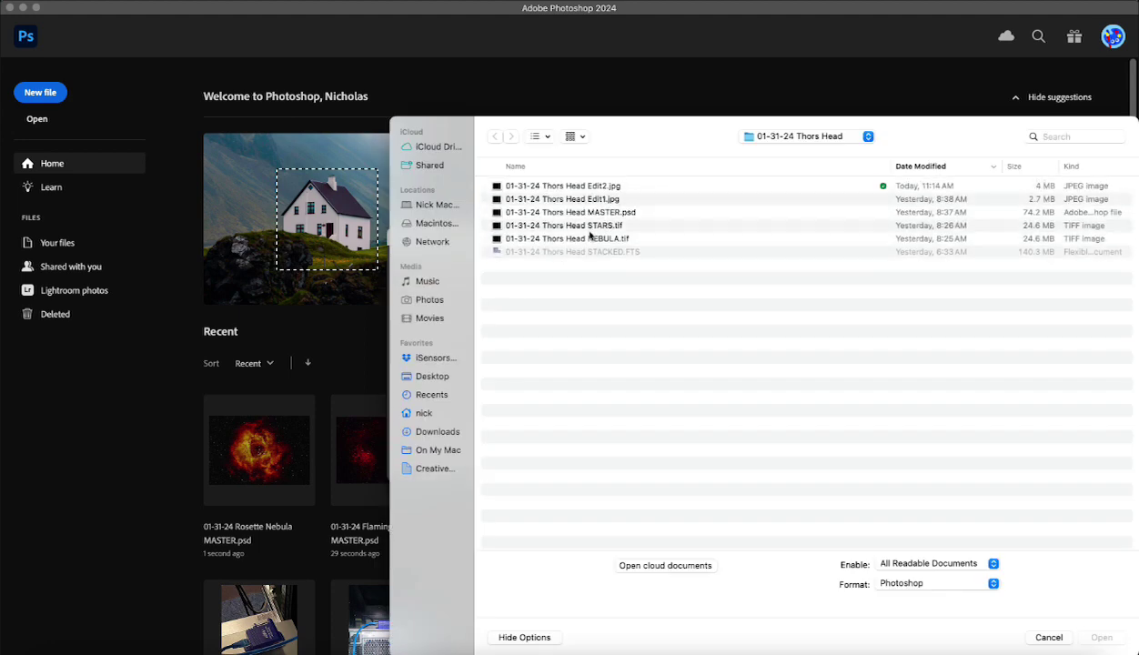
{"action": "left_click", "coordinate": [763, 139]}
{"action": "left_click", "coordinate": [762, 170]}
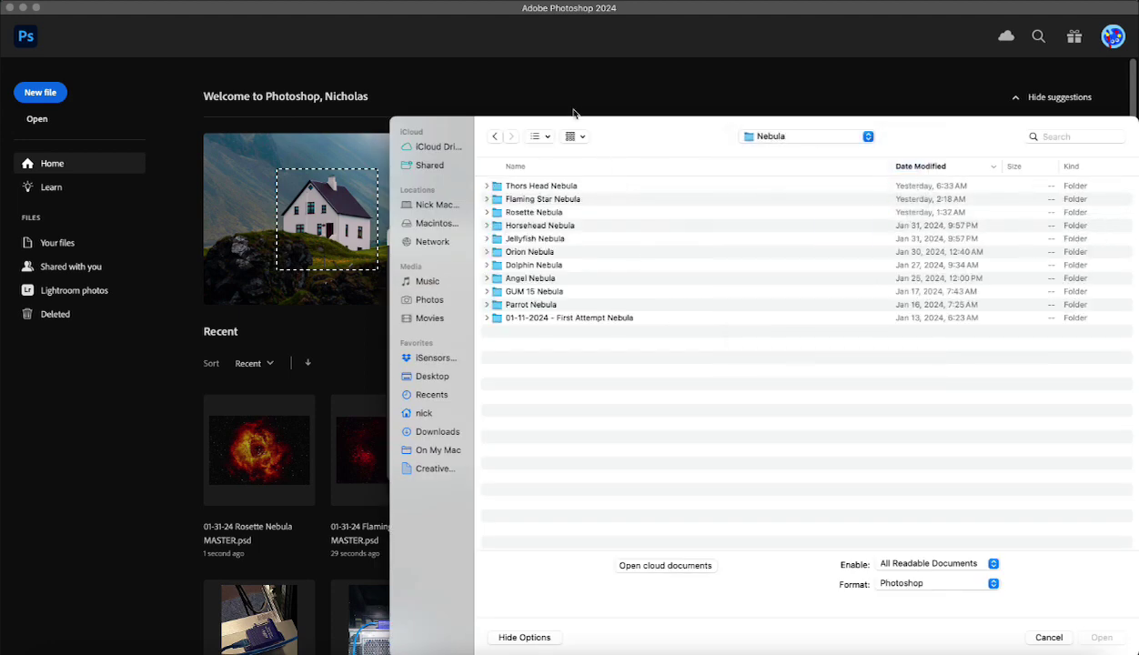
{"action": "double_click", "coordinate": [527, 212]}
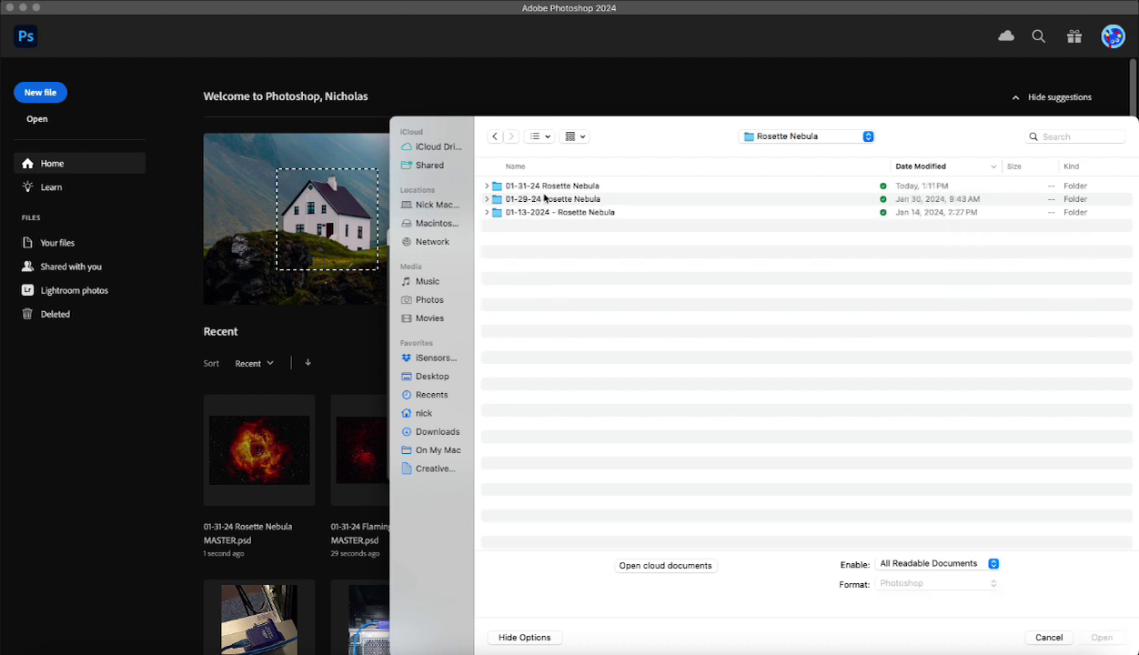
{"action": "double_click", "coordinate": [542, 187]}
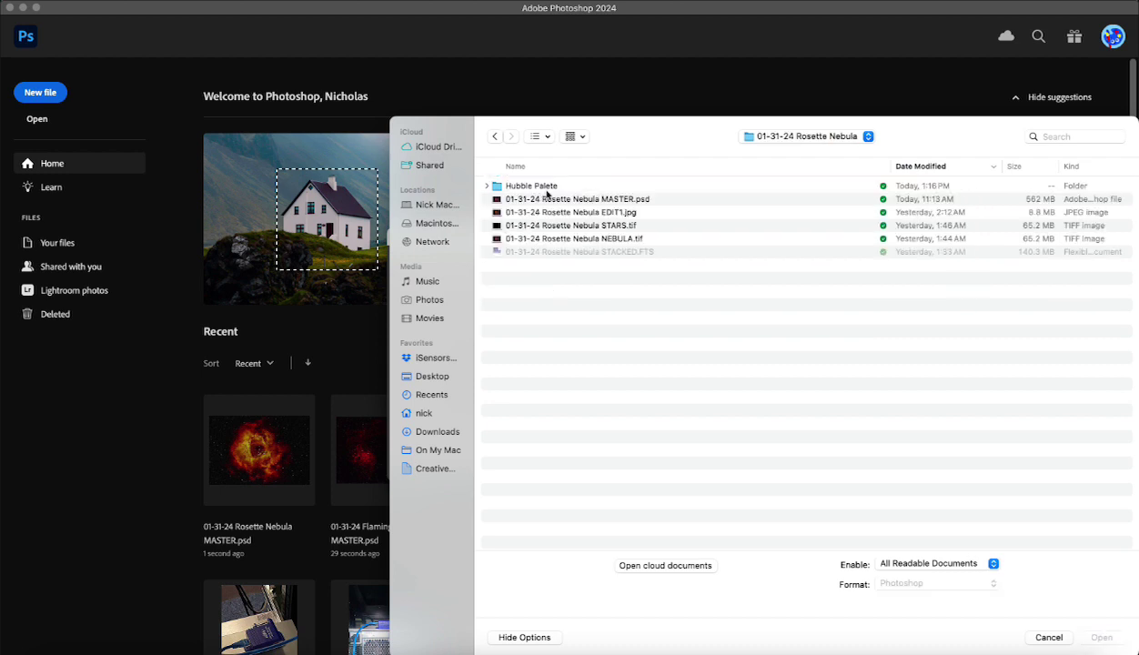
{"action": "double_click", "coordinate": [537, 187]}
{"action": "left_click", "coordinate": [548, 186]}
{"action": "left_click", "coordinate": [553, 199], "text": "shift"}
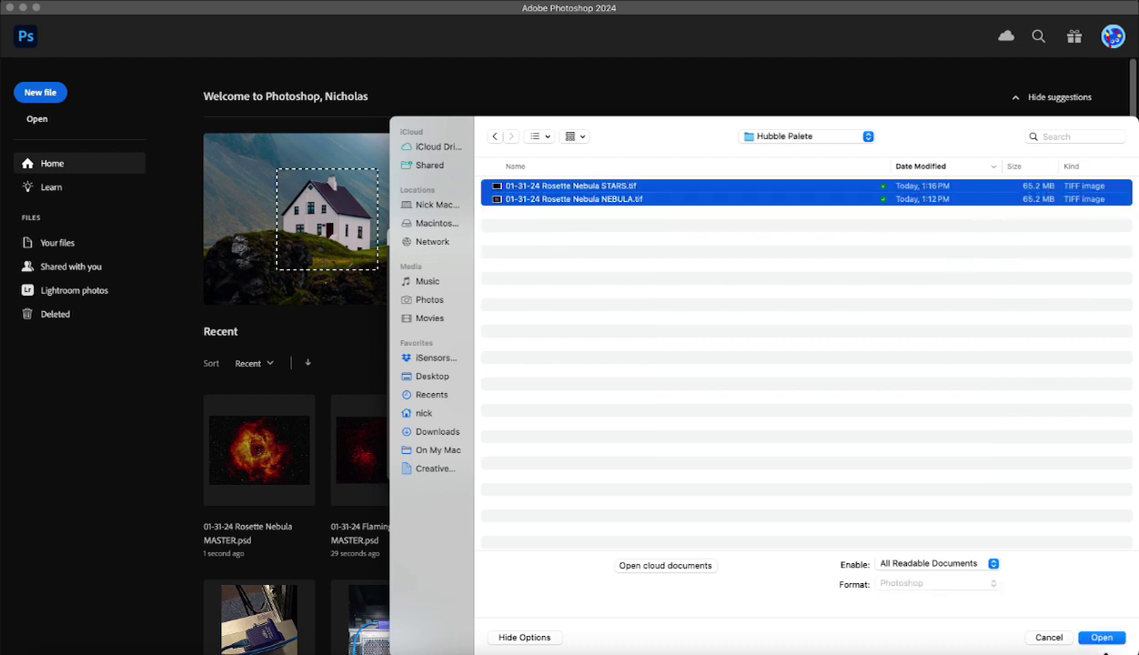
{"action": "left_click", "coordinate": [1098, 637]}
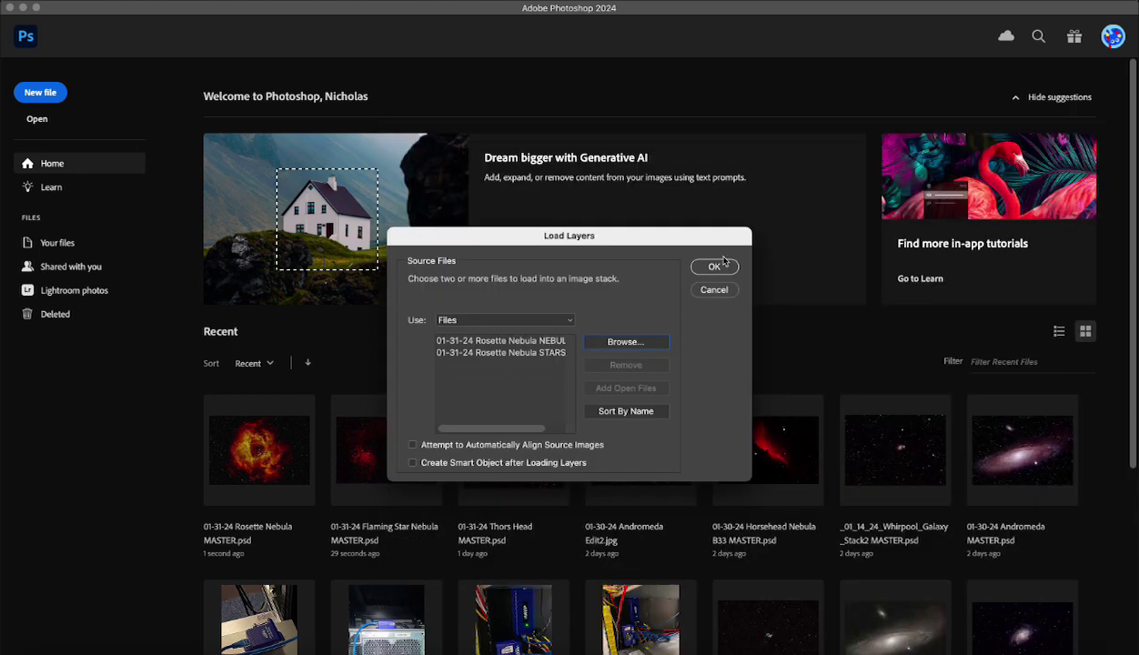
{"action": "left_click", "coordinate": [714, 268]}
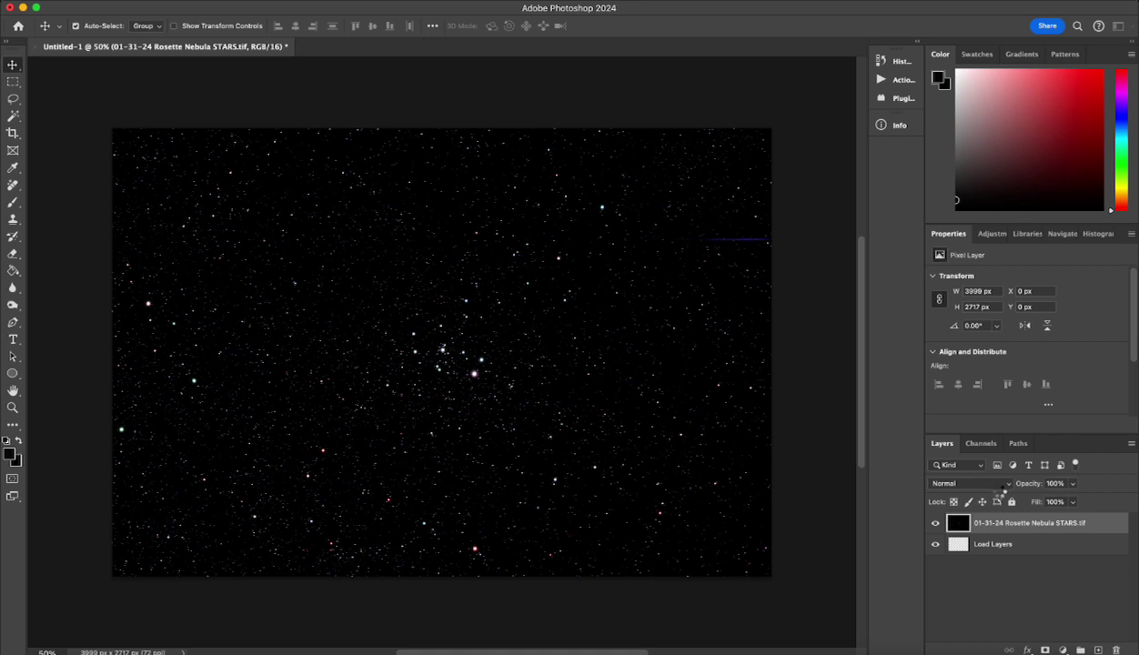
- Put the STARS layer in a new group named Stars set to Screen blend mode
{"action": "left_click_drag", "start_coordinate": [961, 528], "coordinate": [980, 538]}
{"action": "left_click", "coordinate": [1080, 650]}
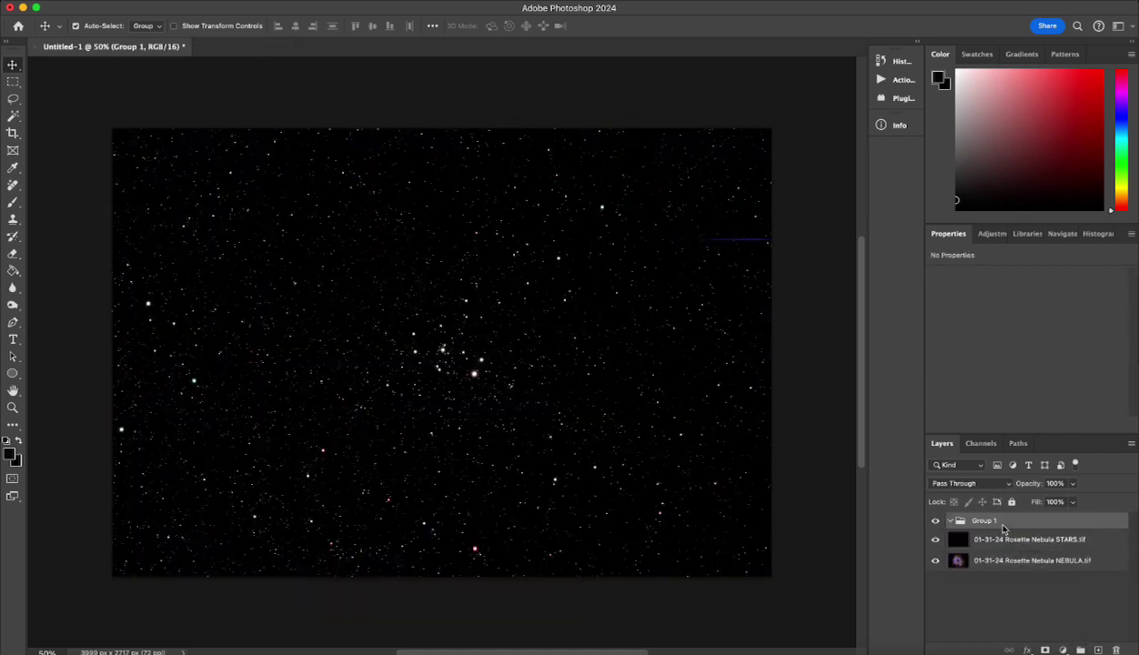
{"action": "double_click", "coordinate": [978, 520]}
{"action": "type", "text": "Stars"}
{"action": "key", "text": "Return"}
{"action": "left_click_drag", "start_coordinate": [957, 536], "coordinate": [977, 521]}
{"action": "left_click", "coordinate": [969, 484]}
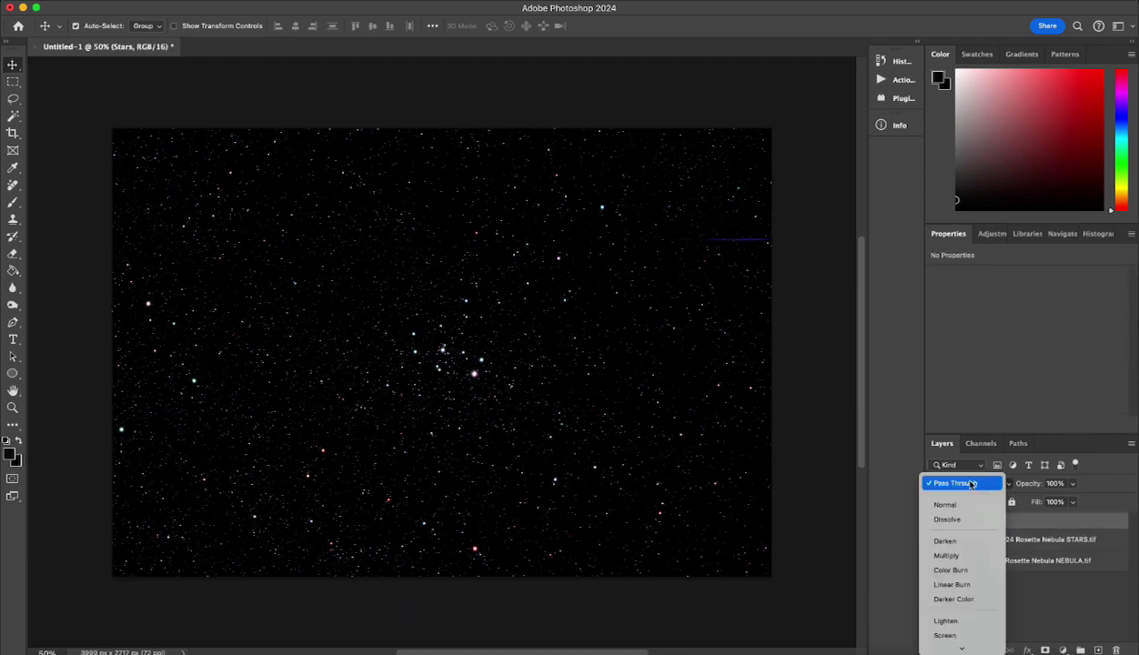
{"action": "left_click", "coordinate": [947, 638]}
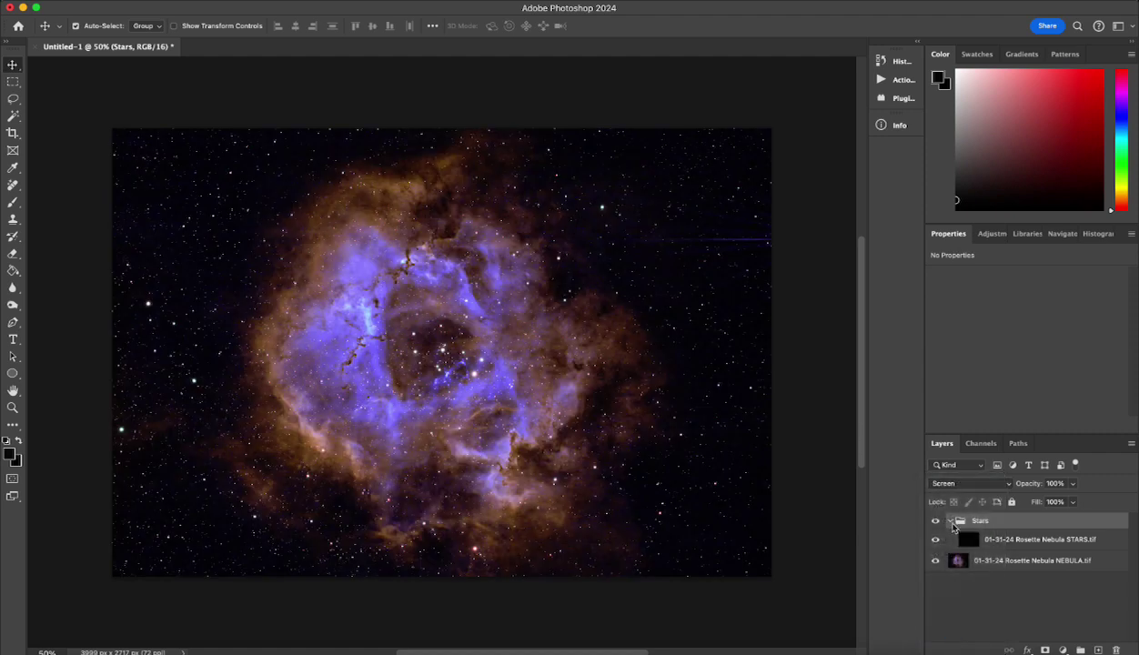
- Create a group named Nebula and move the NEBULA image layer into it
{"action": "left_click", "coordinate": [950, 521]}
{"action": "left_click", "coordinate": [951, 537]}
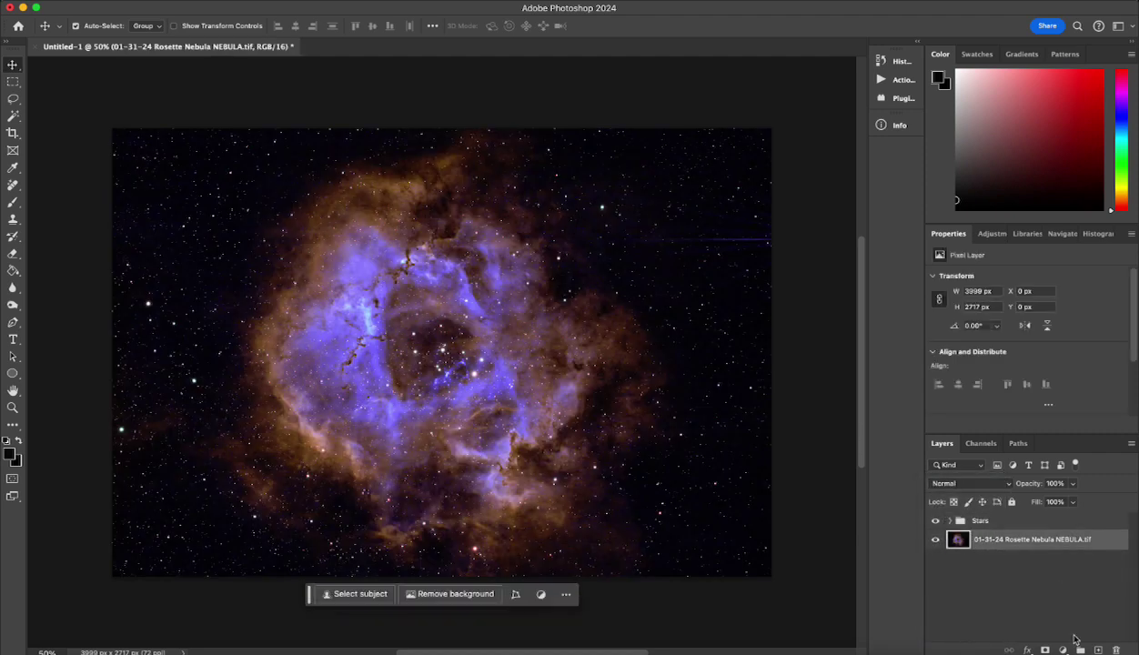
{"action": "left_click", "coordinate": [1080, 649]}
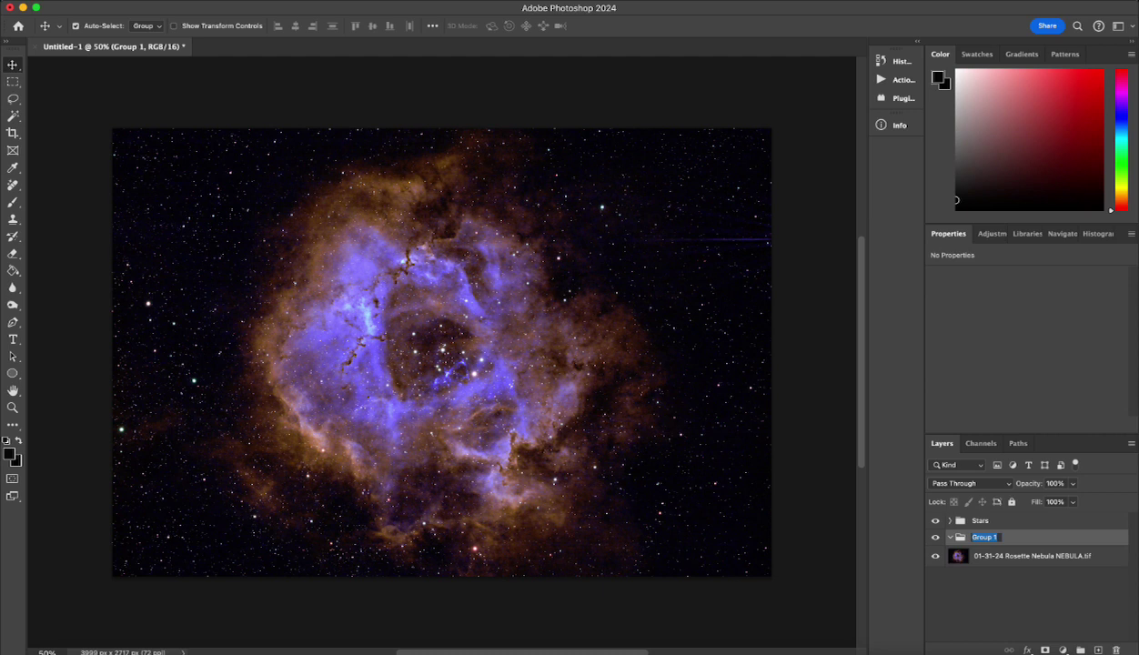
{"action": "type", "text": "Nebula"}
{"action": "key", "text": "Return"}
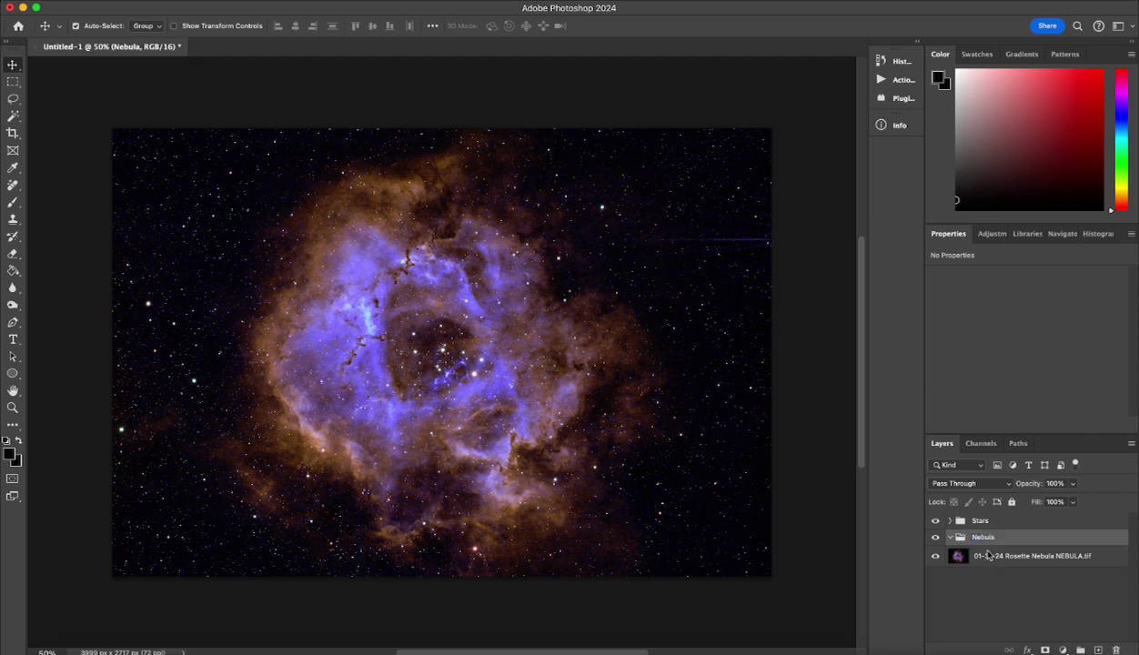
{"action": "left_click_drag", "start_coordinate": [962, 555], "coordinate": [977, 537]}
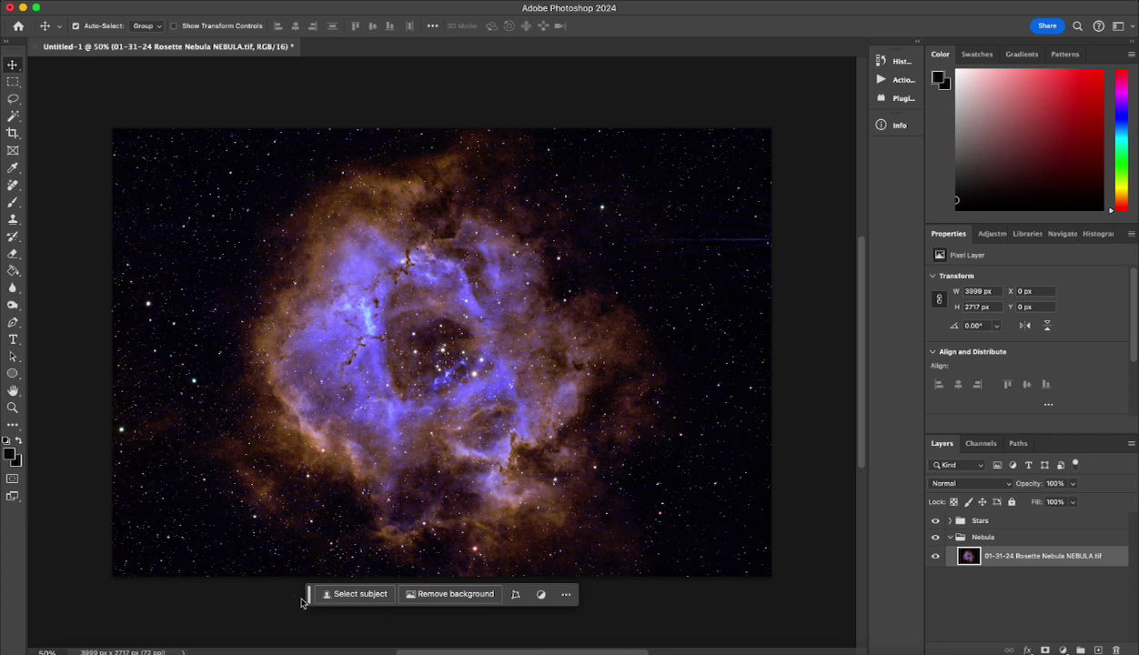
{"action": "left_click_drag", "start_coordinate": [309, 597], "coordinate": [309, 615]}
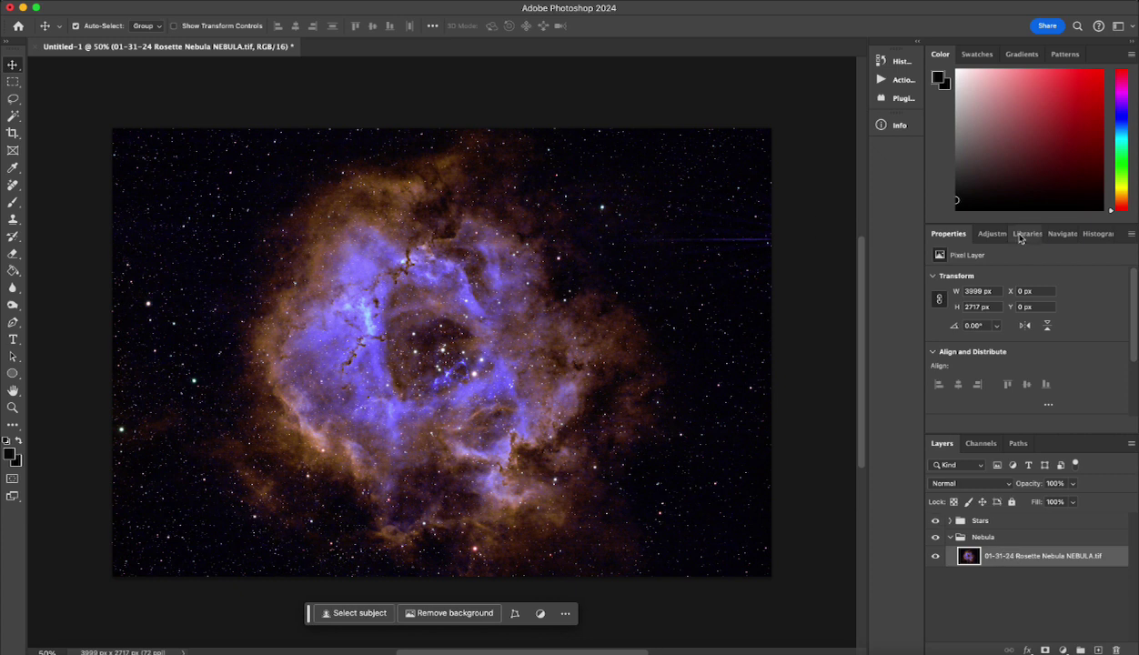
- Add Levels over the nebula, adjusting Red, Green and Blue separately and raising Red and Green black points
{"action": "left_click", "coordinate": [991, 233]}
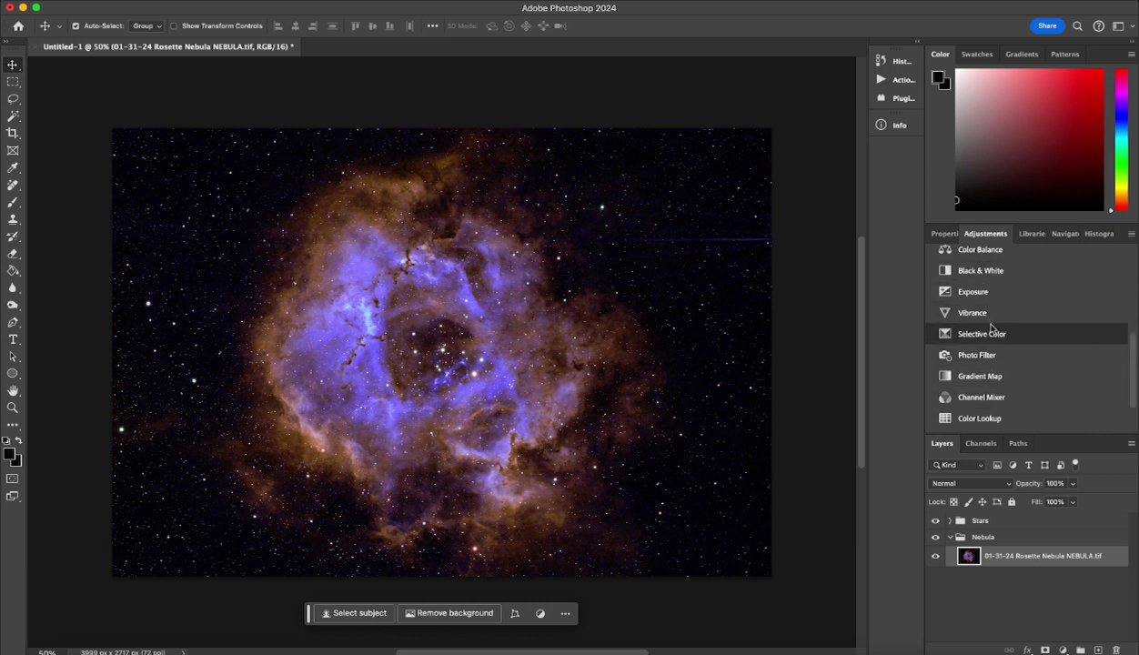
{"action": "scroll", "coordinate": [993, 318], "scroll_direction": "up", "scroll_amount": 5}
{"action": "scroll", "coordinate": [993, 397], "scroll_direction": "down", "scroll_amount": 3}
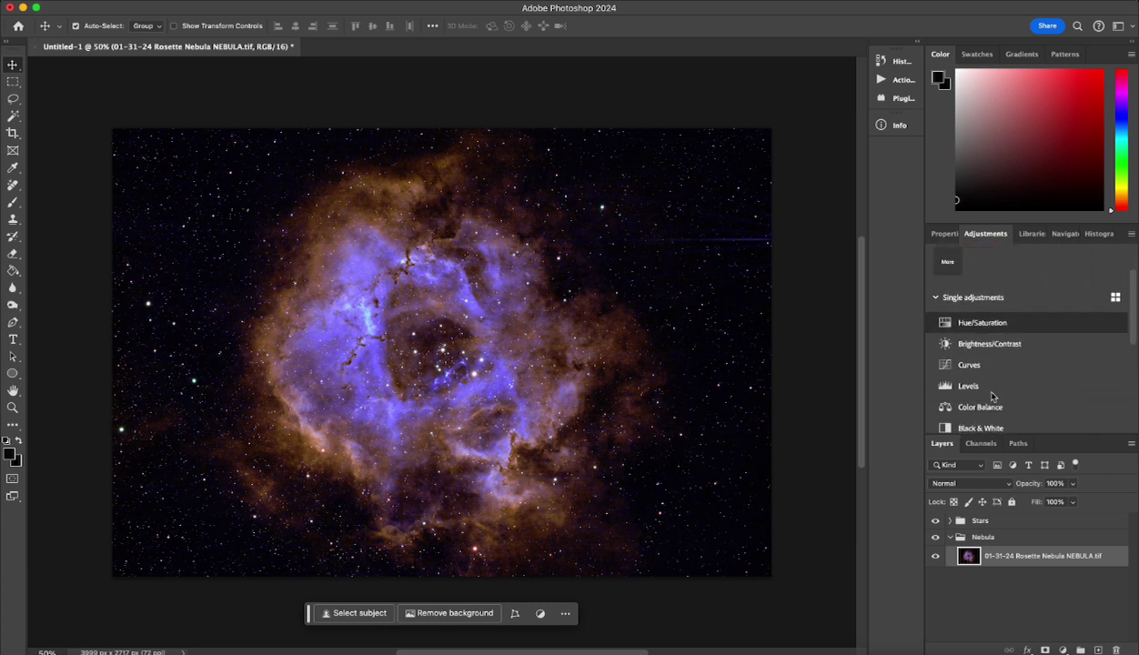
{"action": "left_click", "coordinate": [994, 384]}
{"action": "left_click", "coordinate": [1001, 305]}
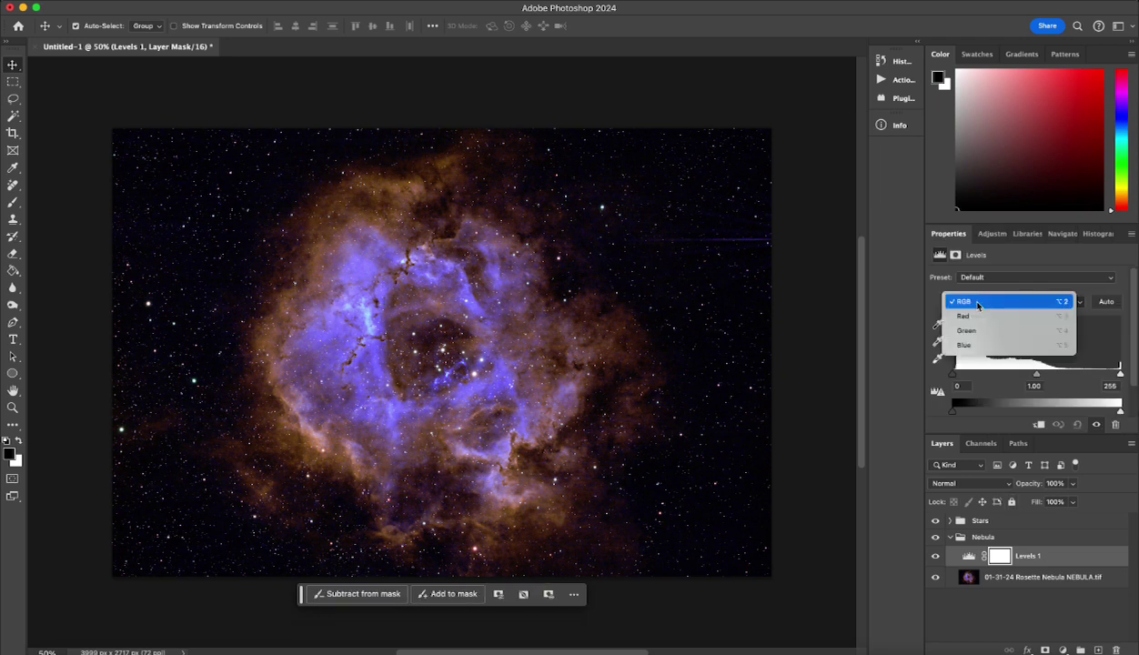
{"action": "left_click", "coordinate": [969, 316]}
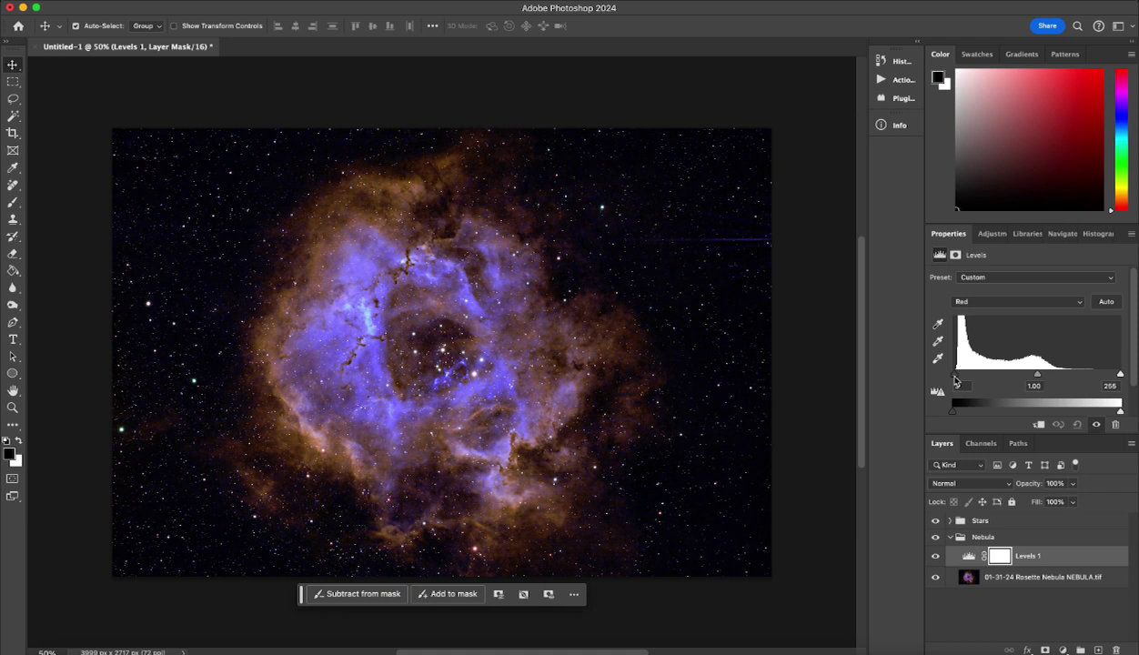
{"action": "left_click", "coordinate": [1001, 301]}
{"action": "left_click", "coordinate": [969, 317]}
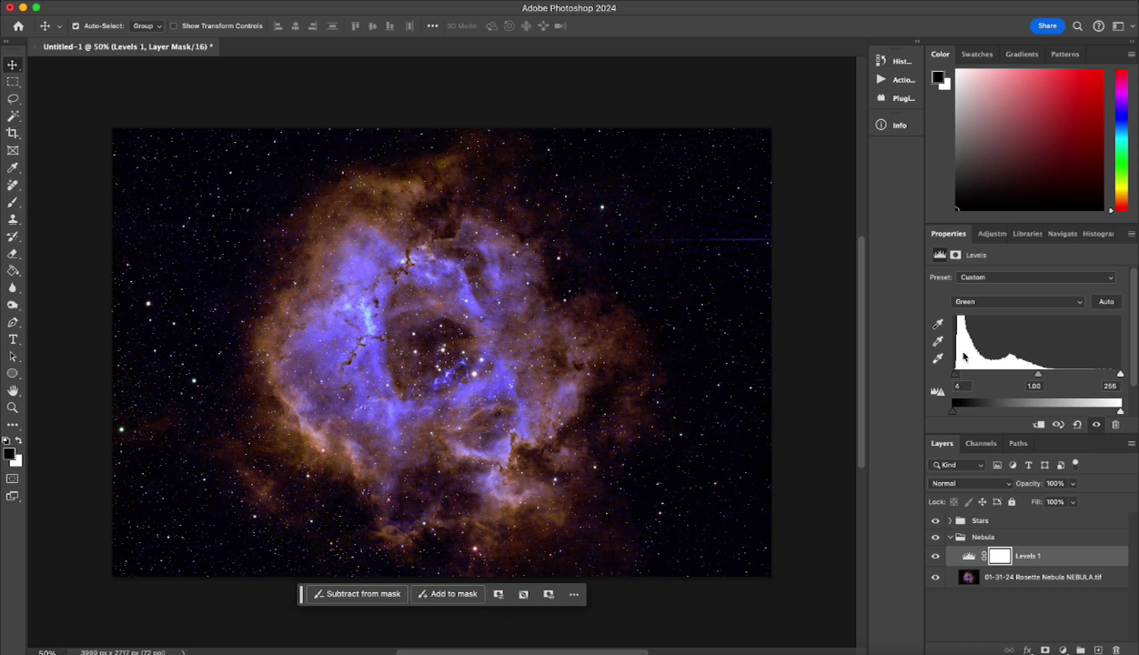
{"action": "left_click", "coordinate": [955, 301]}
{"action": "left_click", "coordinate": [955, 314]}
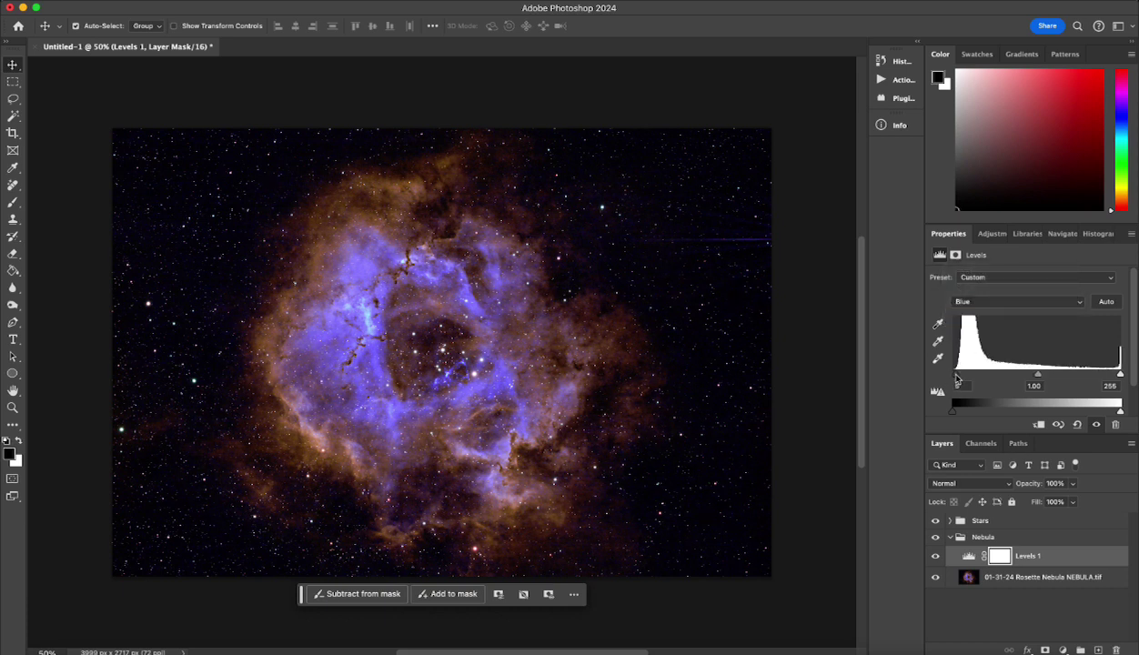
- Add a Curves layer and boost the Red curve with a midtone point and a slightly raised shadow point
{"action": "left_click", "coordinate": [989, 234]}
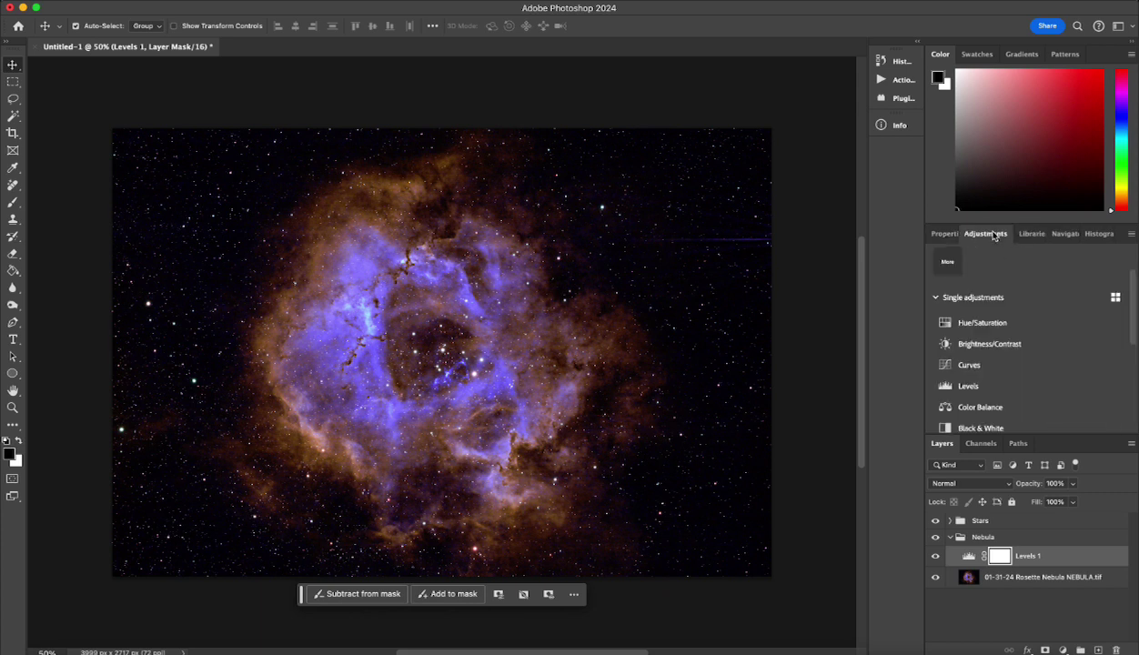
{"action": "left_click", "coordinate": [993, 373]}
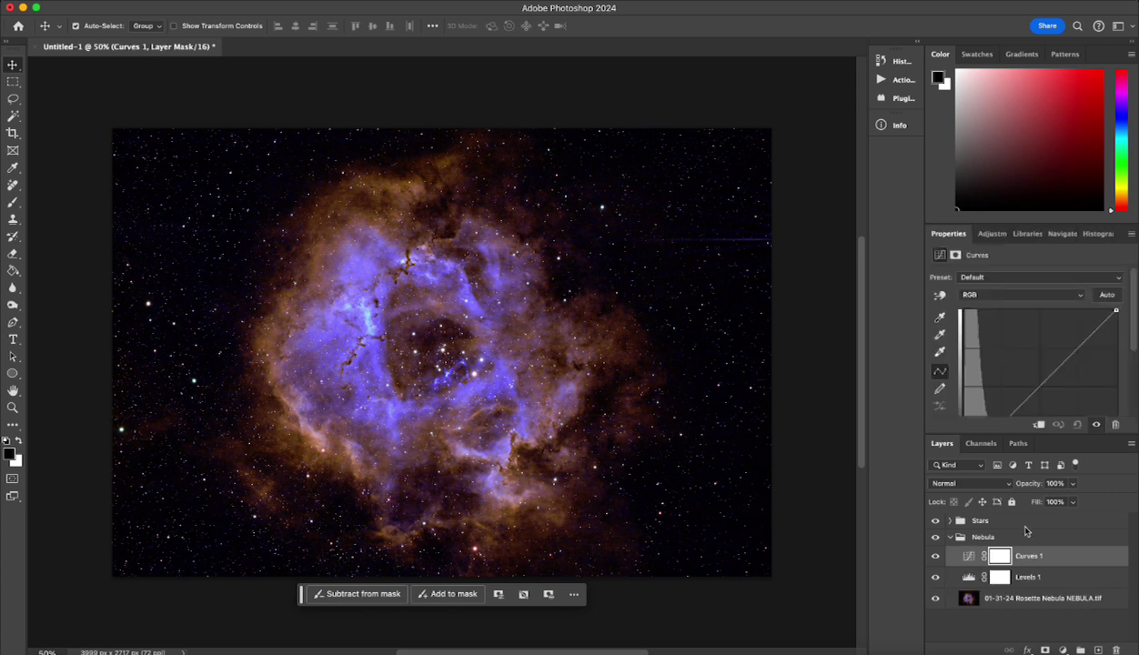
{"action": "left_click", "coordinate": [984, 293]}
{"action": "left_click", "coordinate": [981, 308]}
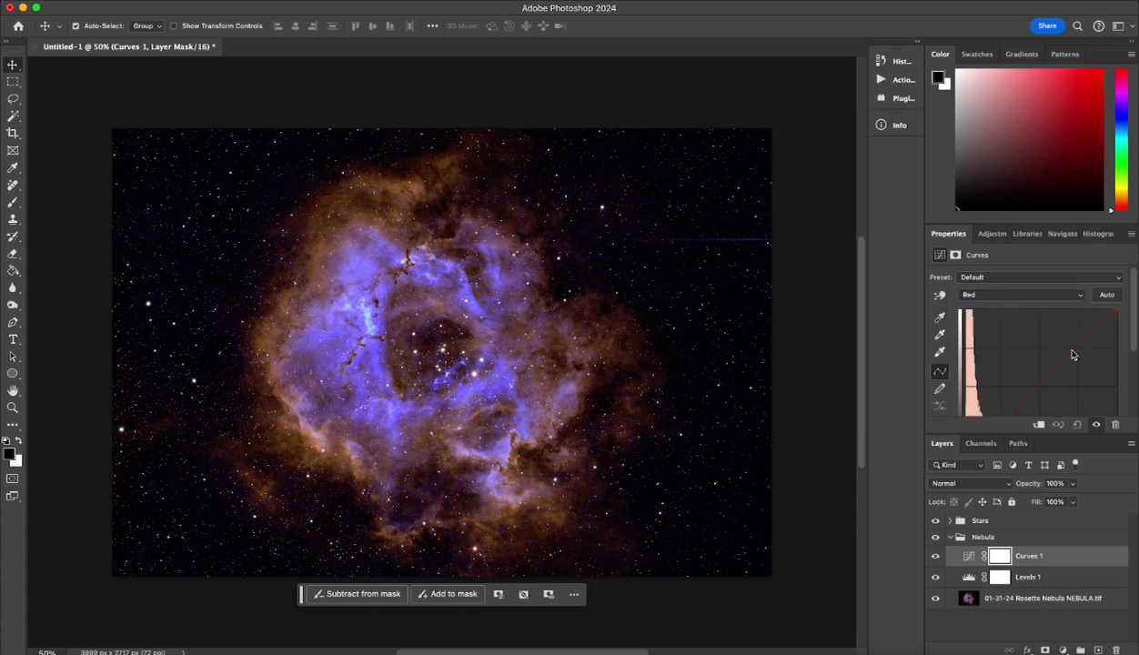
{"action": "left_click", "coordinate": [1070, 348]}
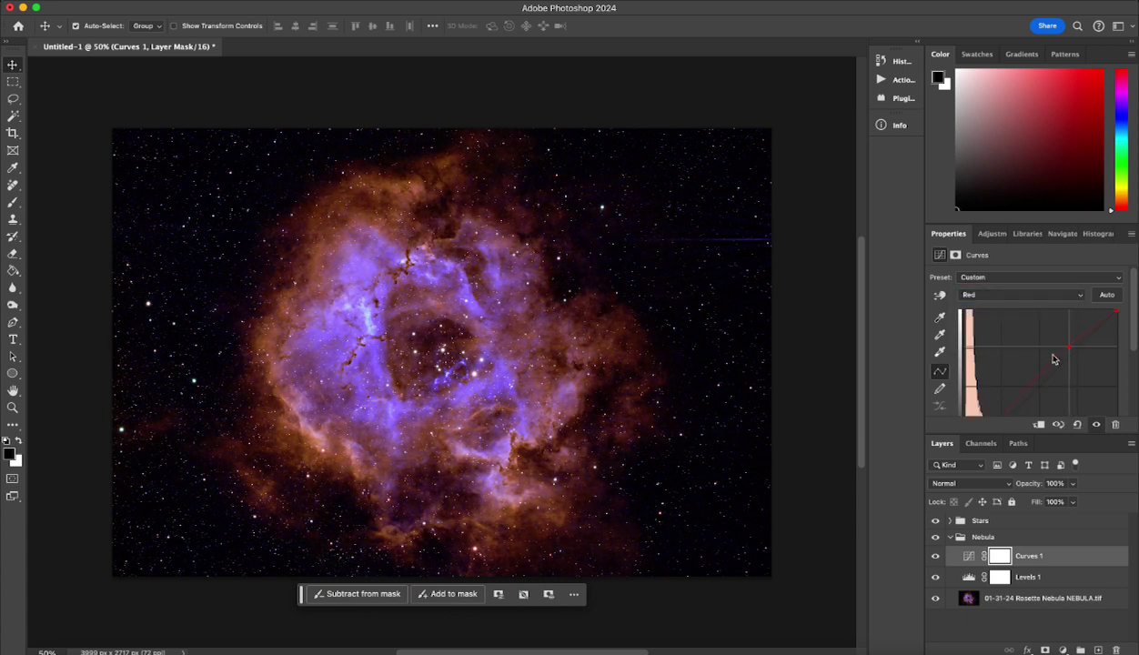
{"action": "scroll", "coordinate": [1037, 364], "scroll_direction": "down", "scroll_amount": 2}
{"action": "left_click", "coordinate": [990, 318]}
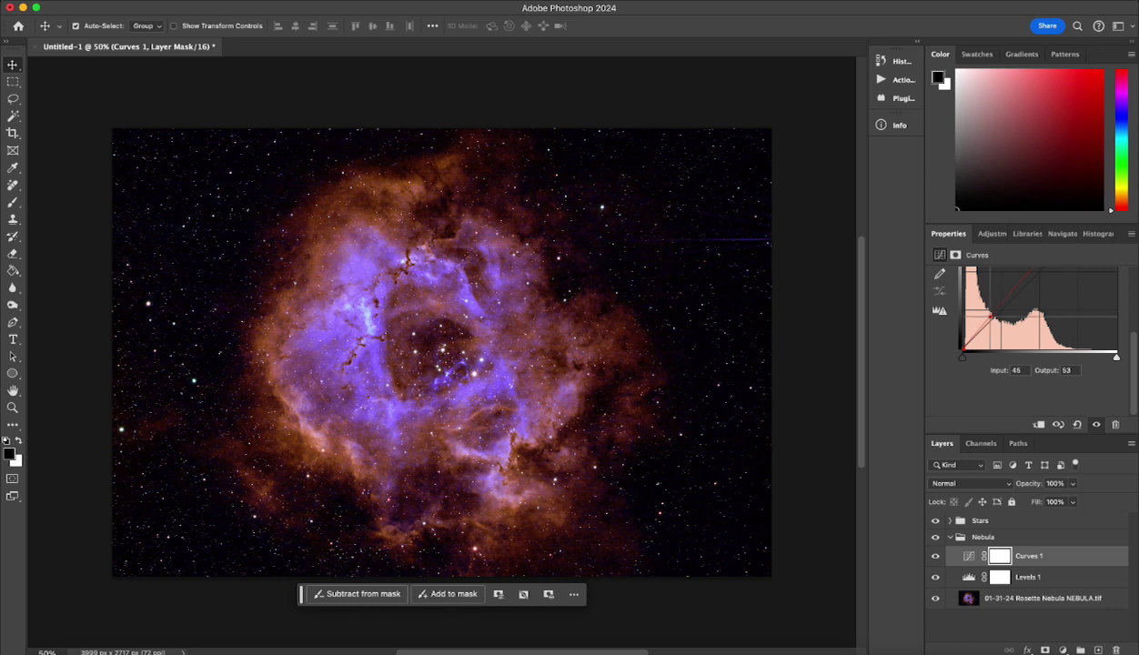
{"action": "key", "text": "Up"}
{"action": "key", "text": "Up"}
{"action": "scroll", "coordinate": [1046, 319], "scroll_direction": "up", "scroll_amount": 2}
- Lower the Green shadows 29→25, lift the Blue midtones, and lower Blue shadows 26→22
{"action": "left_click", "coordinate": [995, 292]}
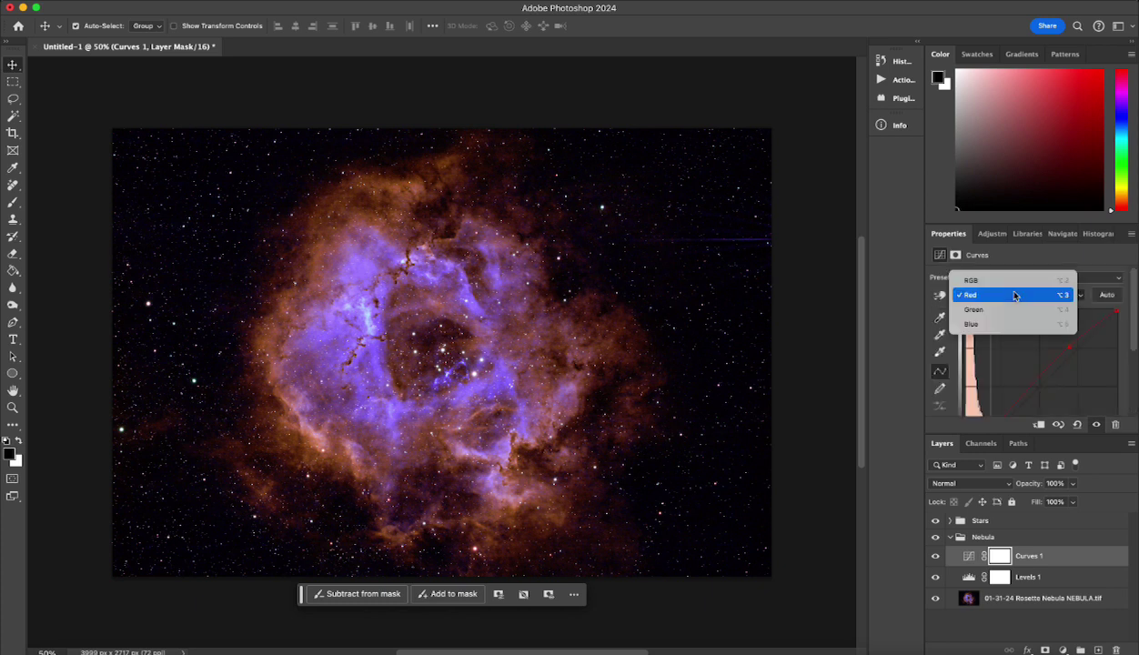
{"action": "left_click", "coordinate": [1001, 310]}
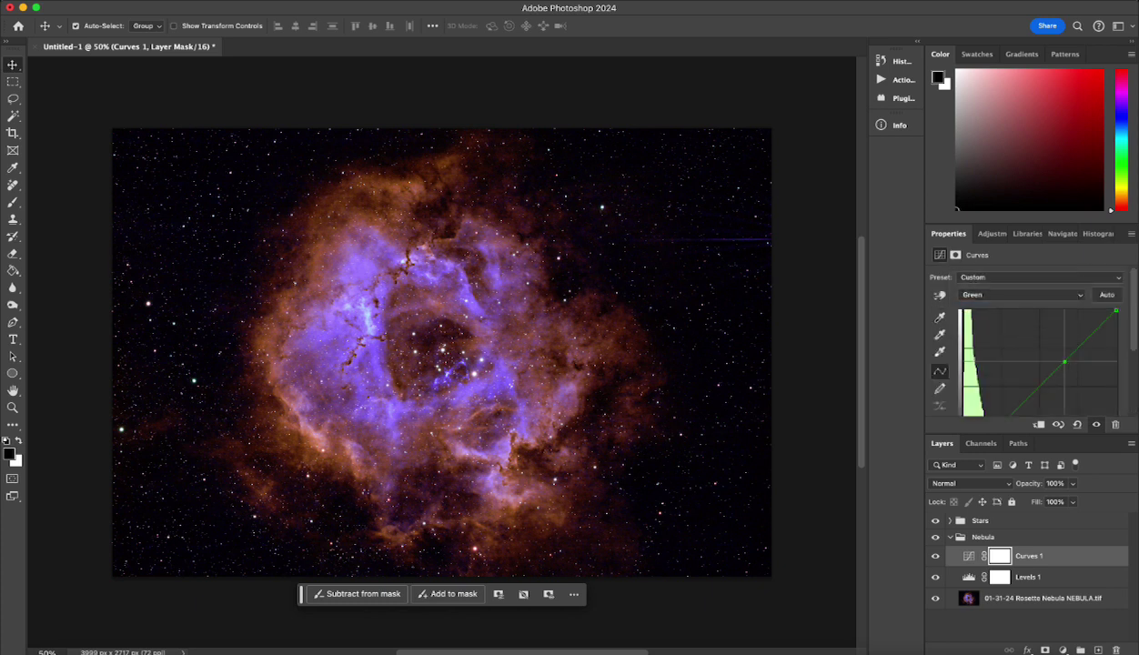
{"action": "scroll", "coordinate": [1000, 364], "scroll_direction": "down", "scroll_amount": 3}
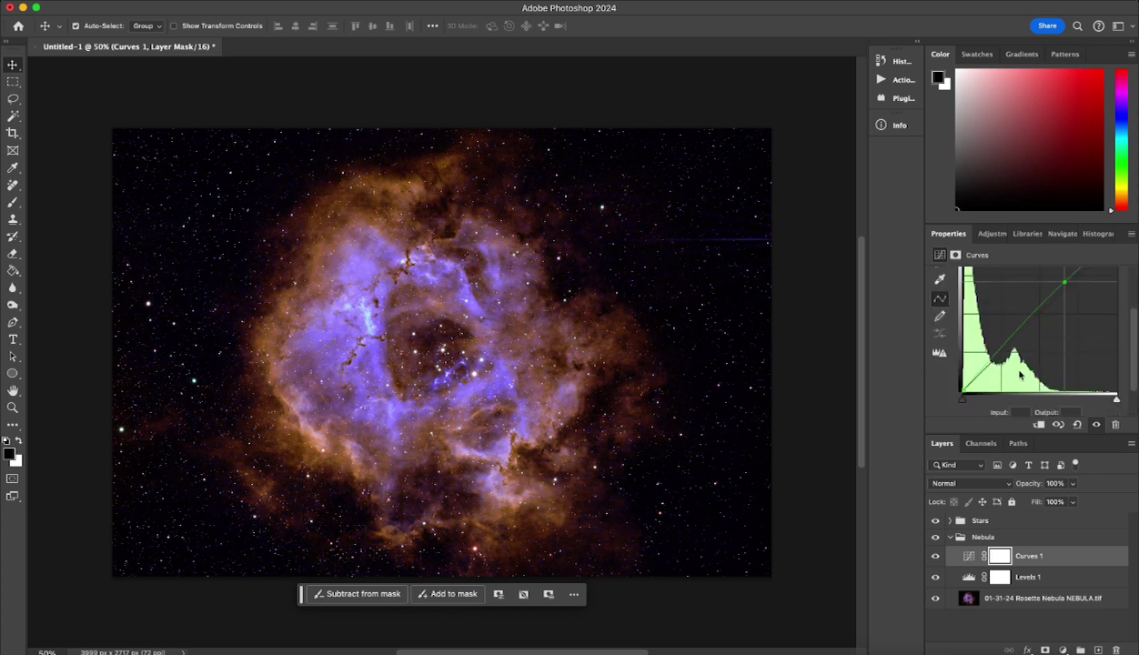
{"action": "left_click", "coordinate": [981, 334]}
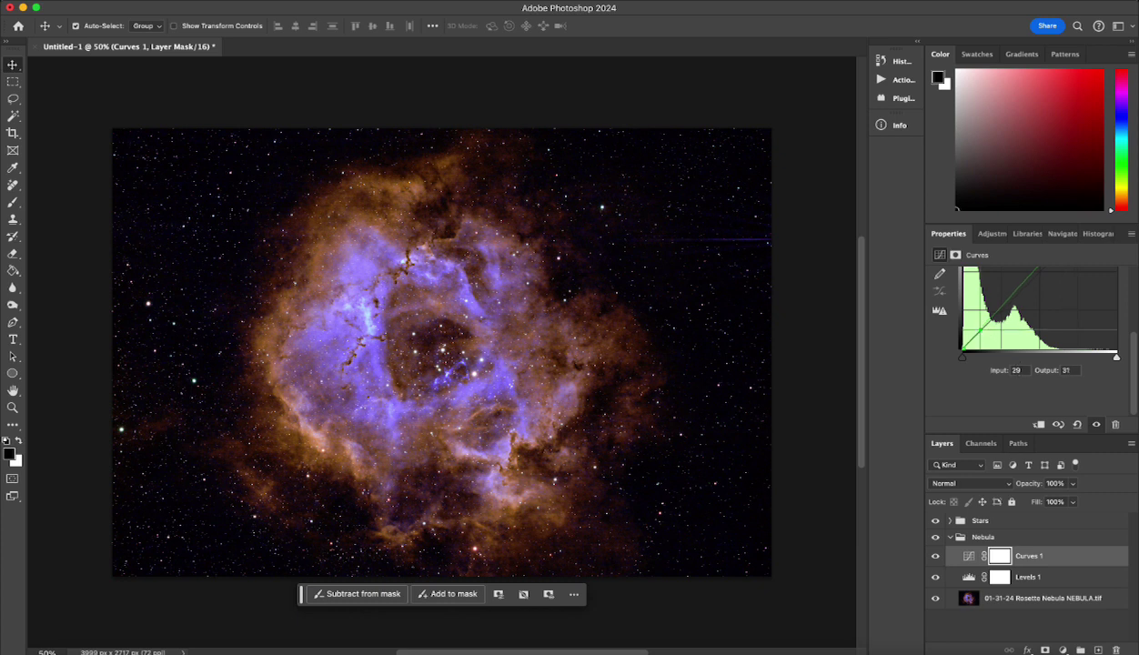
{"action": "key", "text": "Down"}
{"action": "key", "text": "Down"}
{"action": "key", "text": "Down"}
{"action": "key", "text": "Down"}
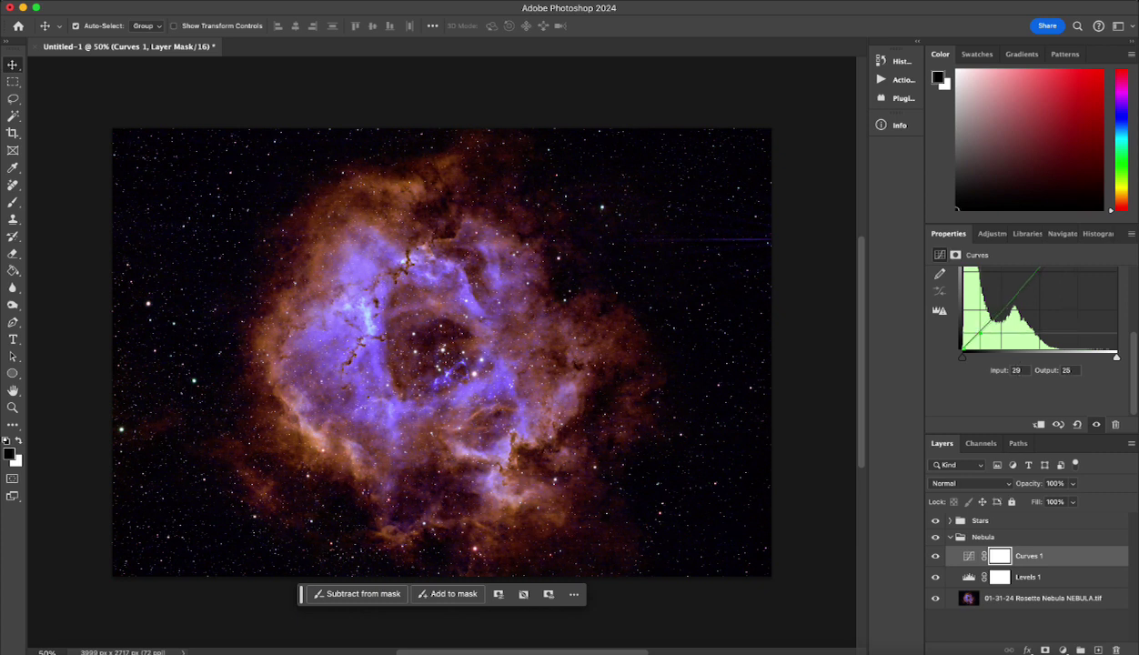
{"action": "scroll", "coordinate": [1045, 322], "scroll_direction": "up", "scroll_amount": 3}
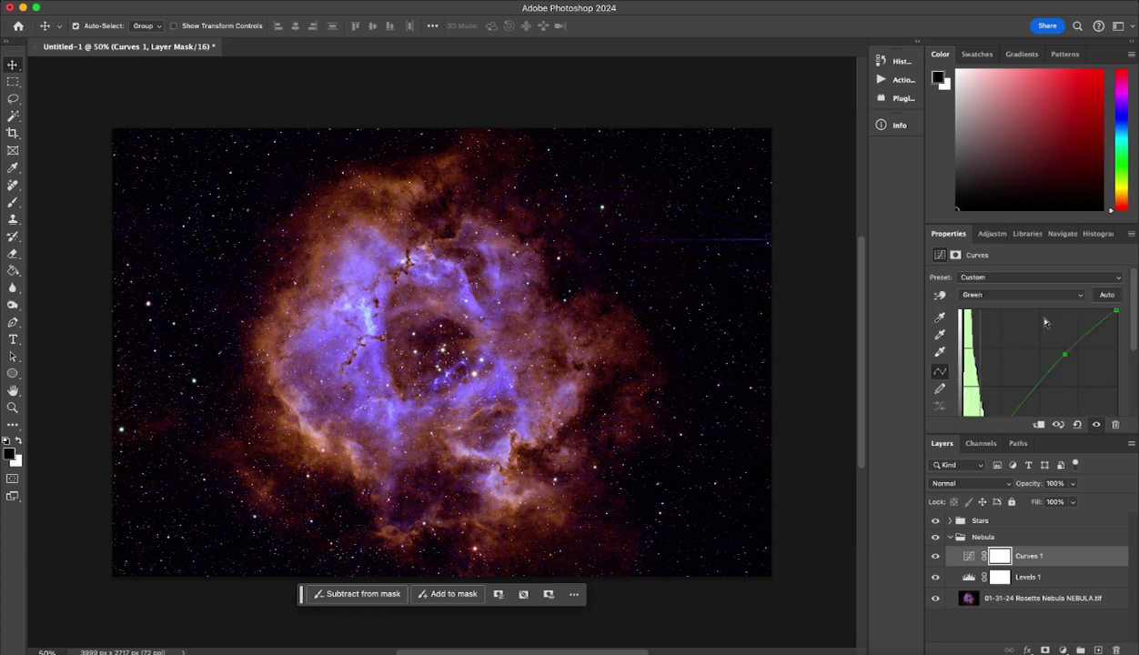
{"action": "left_click", "coordinate": [984, 304]}
{"action": "left_click", "coordinate": [983, 308]}
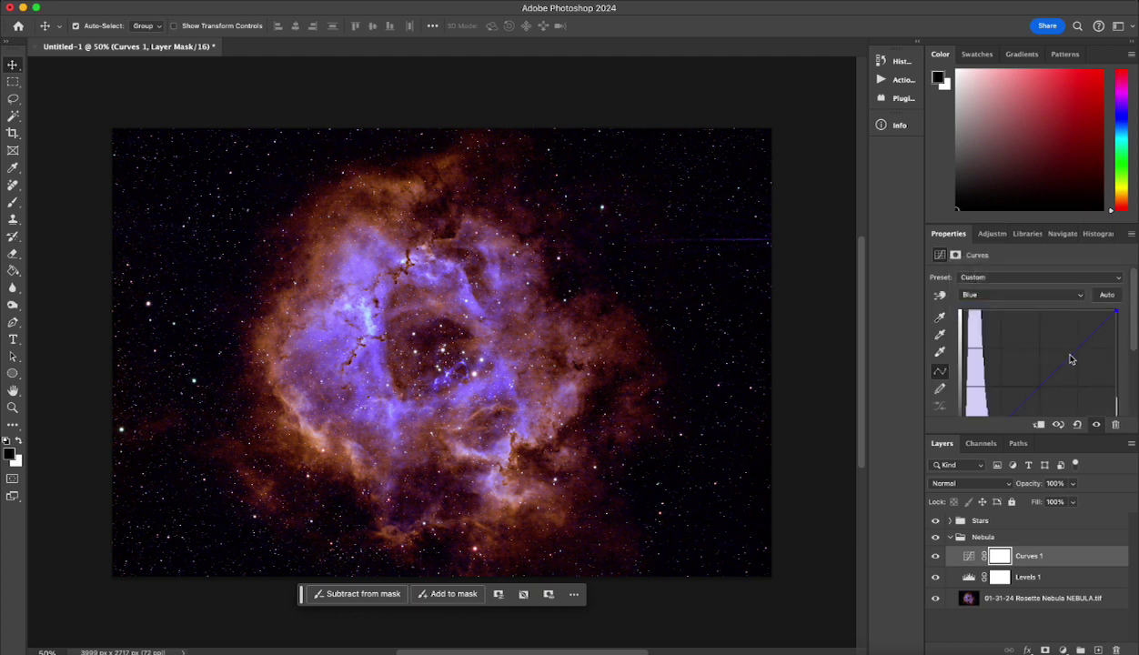
{"action": "left_click", "coordinate": [1068, 355]}
{"action": "key", "text": "Up"}
{"action": "key", "text": "Up"}
{"action": "key", "text": "Up"}
{"action": "key", "text": "Up"}
{"action": "key", "text": "Up"}
{"action": "key", "text": "Up"}
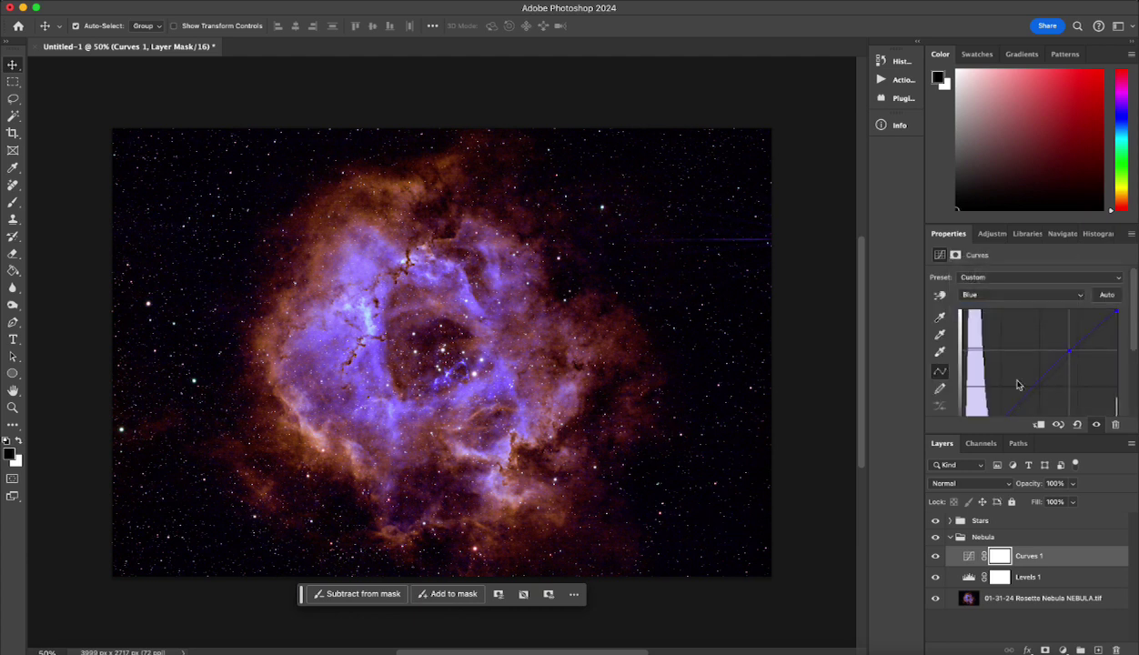
{"action": "scroll", "coordinate": [1018, 384], "scroll_direction": "down", "scroll_amount": 3}
{"action": "left_click", "coordinate": [980, 333]}
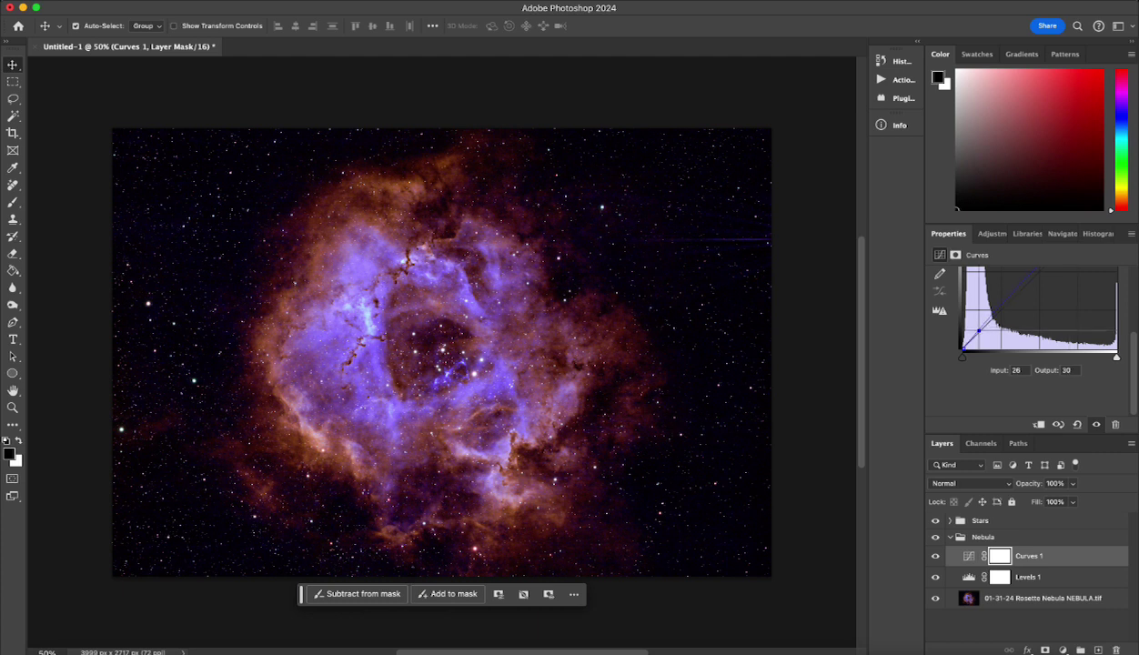
{"action": "key", "text": "Down"}
{"action": "key", "text": "Down"}
{"action": "key", "text": "Down"}
{"action": "key", "text": "Down"}
- Hide the Stars group and select the NEBULA image layer inside the expanded Nebula group
{"action": "left_click", "coordinate": [949, 538]}
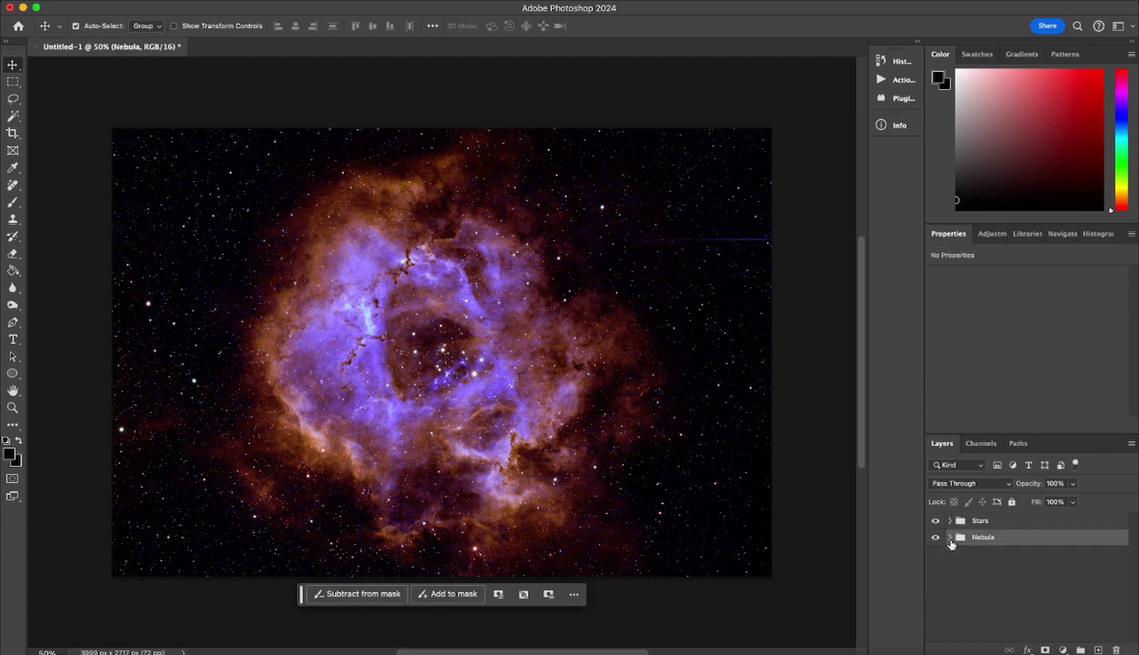
{"action": "left_click", "coordinate": [935, 521]}
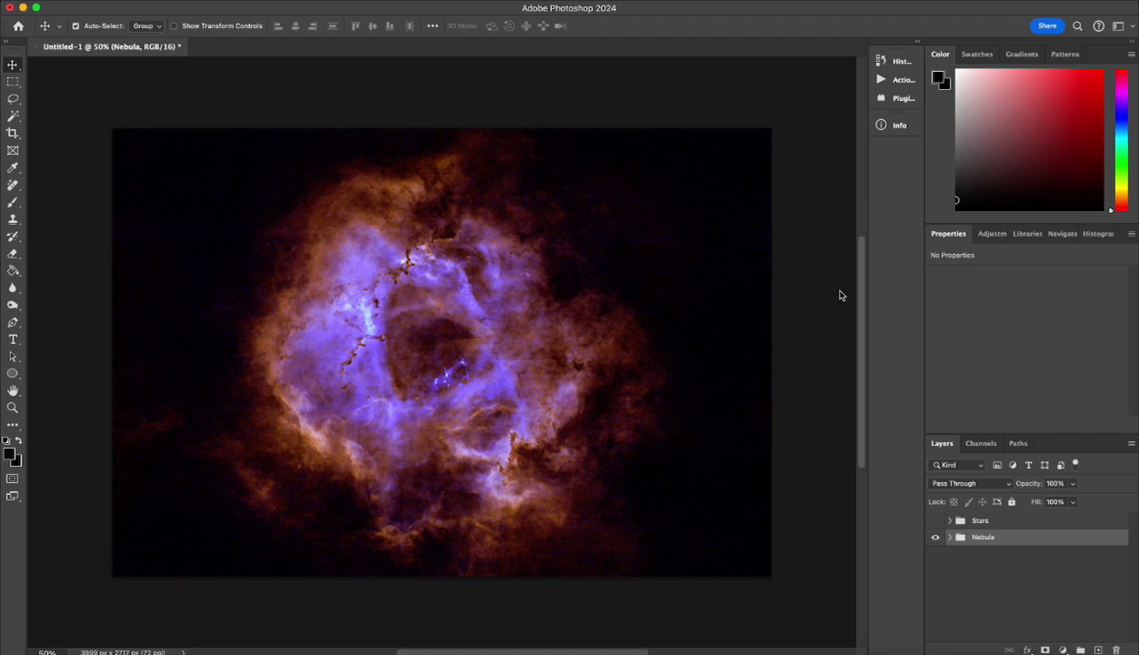
{"action": "left_click", "coordinate": [950, 538]}
{"action": "left_click", "coordinate": [995, 591]}
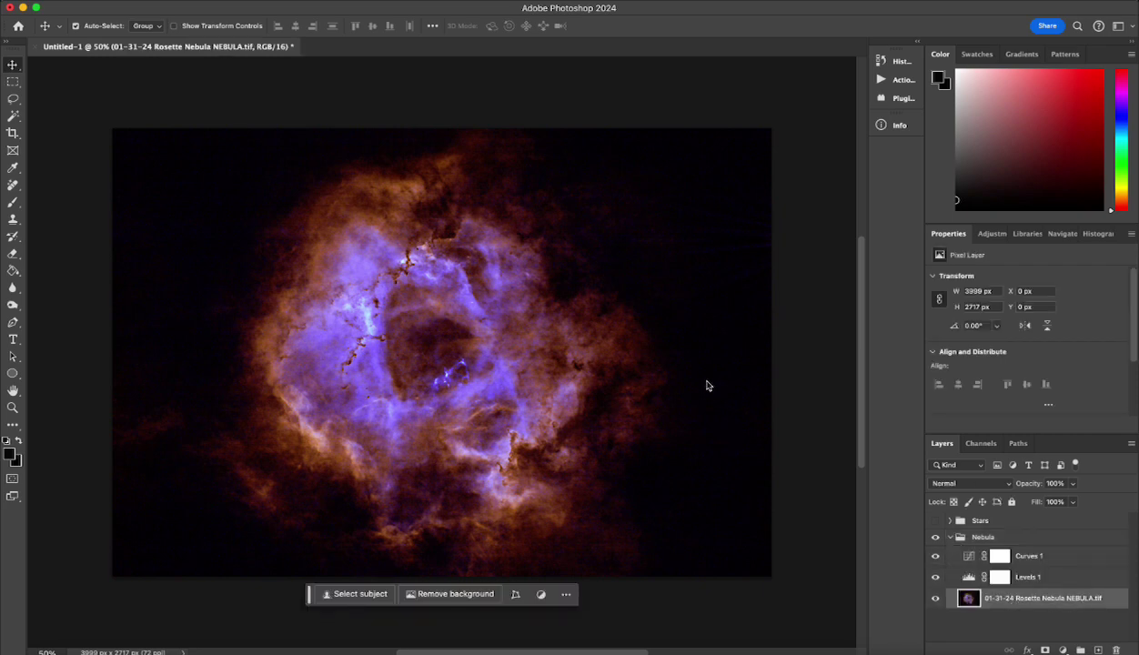
{"action": "scroll", "coordinate": [746, 209], "scroll_direction": "up", "scroll_amount": 5}
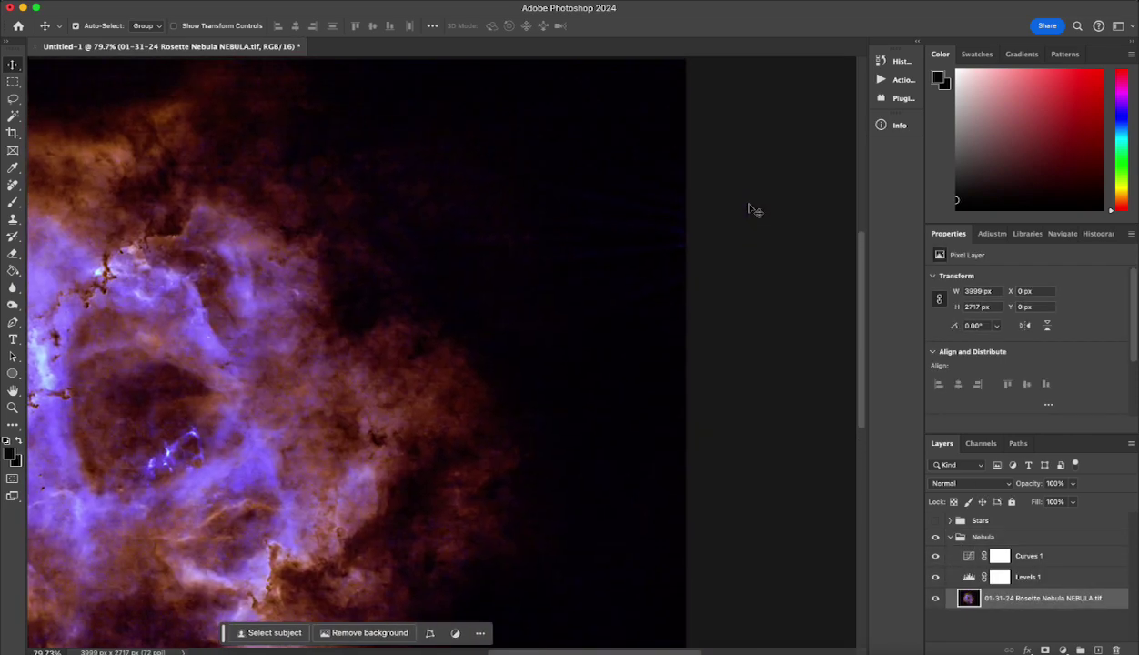
{"action": "left_click", "coordinate": [13, 184]}
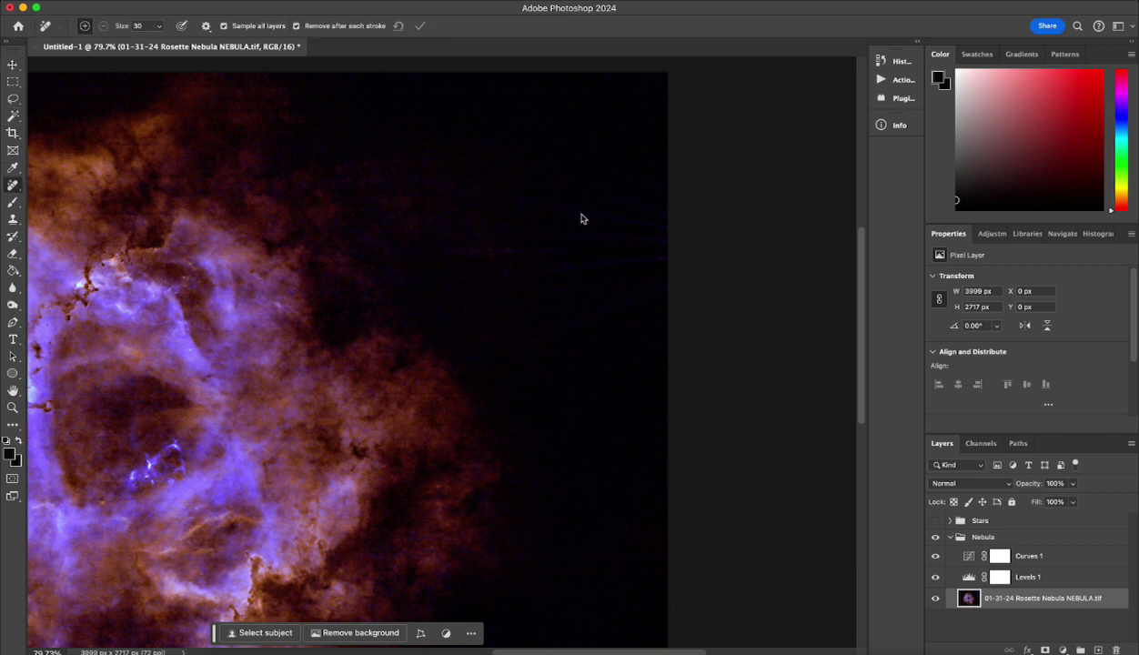
- Paint out the dozen or so amp-glow streaks along the nebula's right edge with the Remove tool
{"action": "left_click_drag", "start_coordinate": [577, 211], "coordinate": [759, 249]}
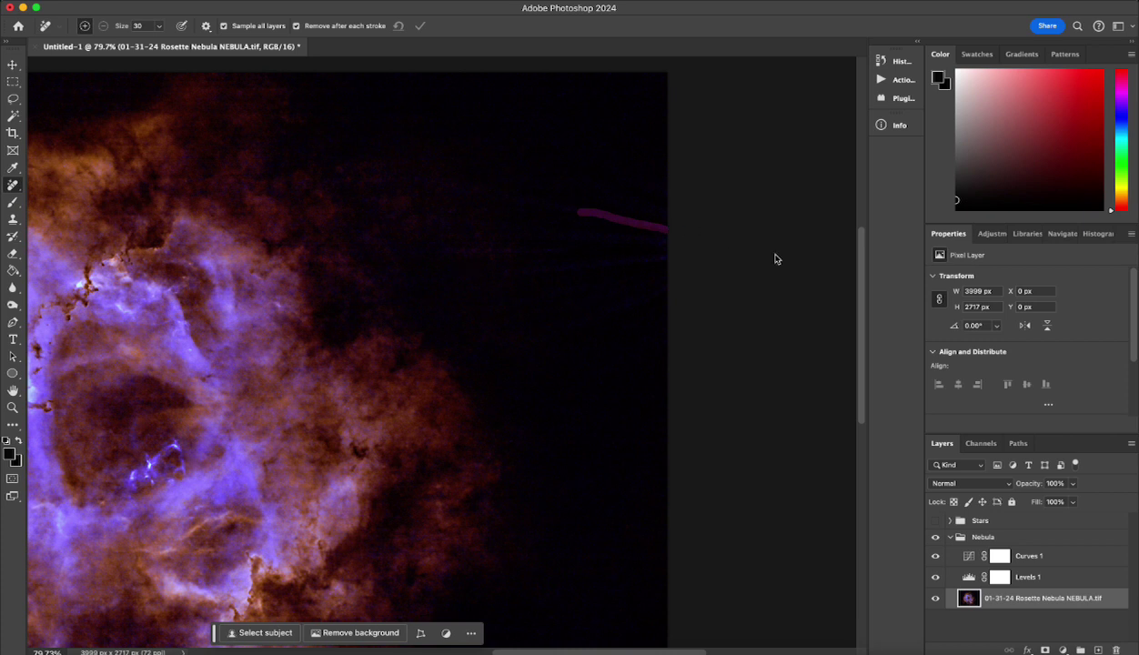
{"action": "left_click_drag", "start_coordinate": [585, 213], "coordinate": [528, 204]}
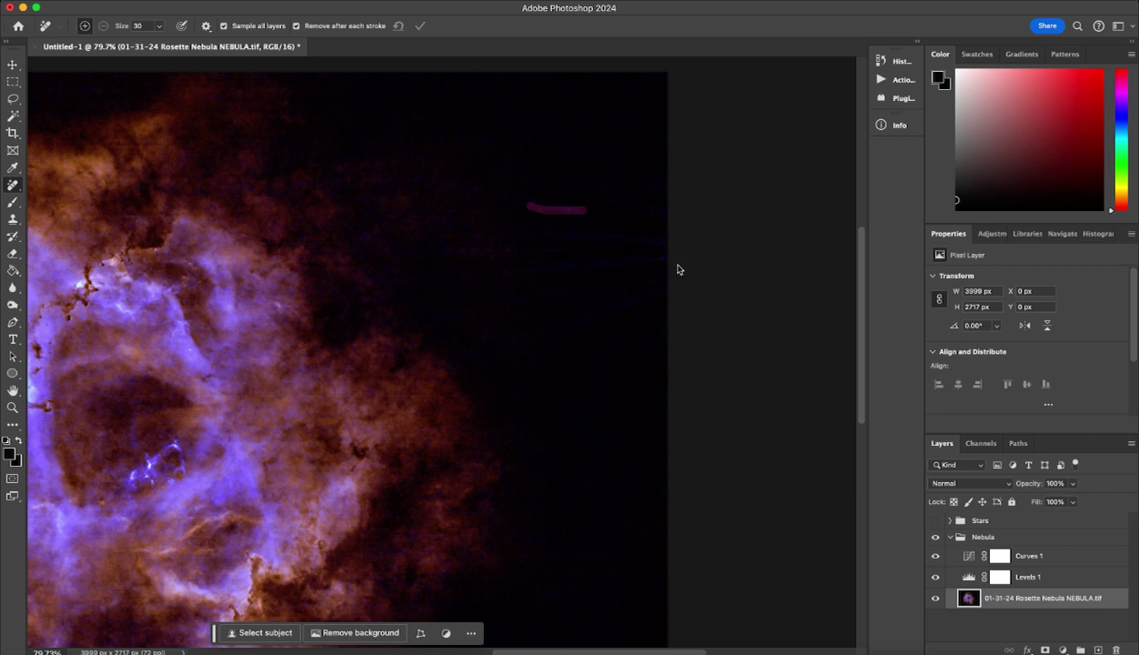
{"action": "left_click_drag", "start_coordinate": [665, 257], "coordinate": [563, 265]}
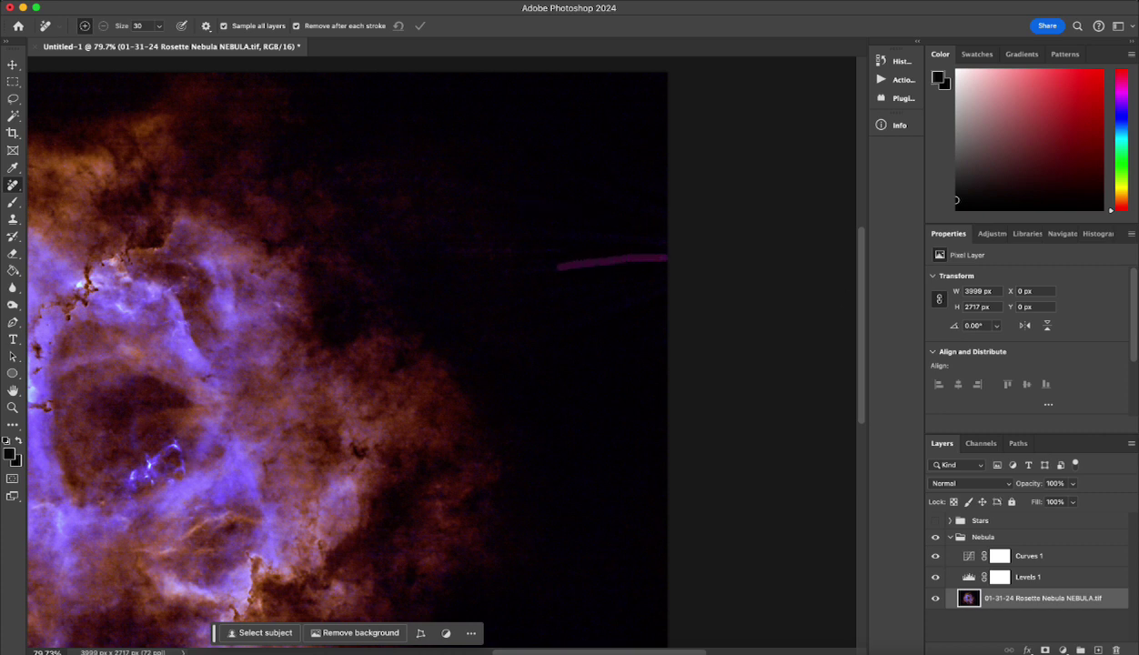
{"action": "left_click_drag", "start_coordinate": [666, 239], "coordinate": [570, 234]}
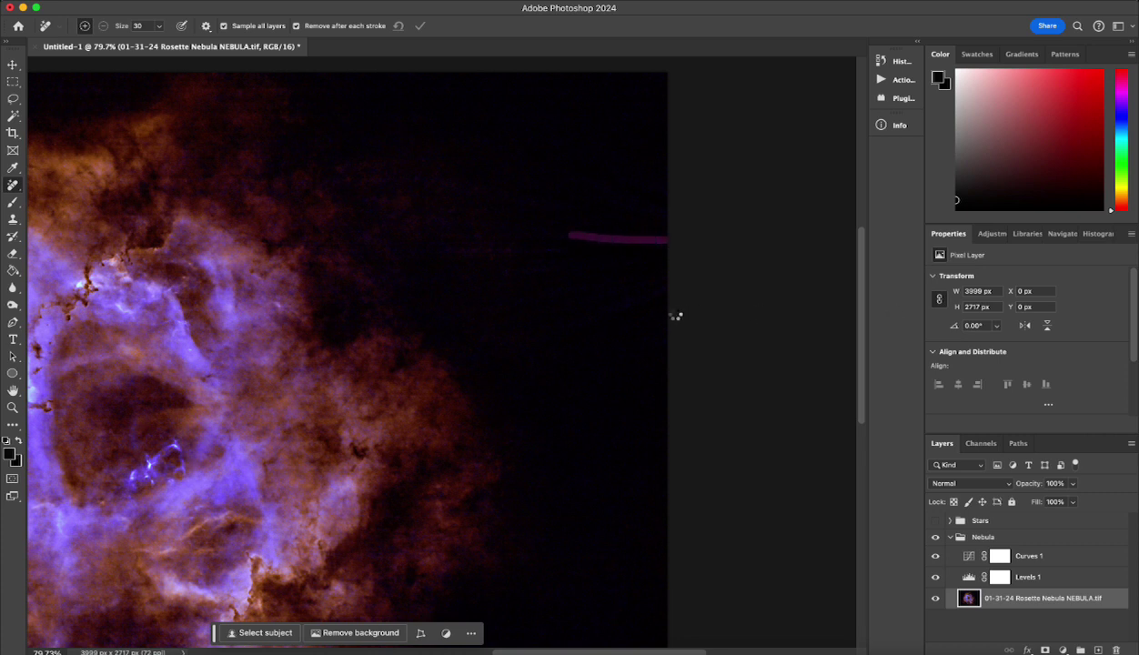
{"action": "left_click_drag", "start_coordinate": [663, 290], "coordinate": [603, 310]}
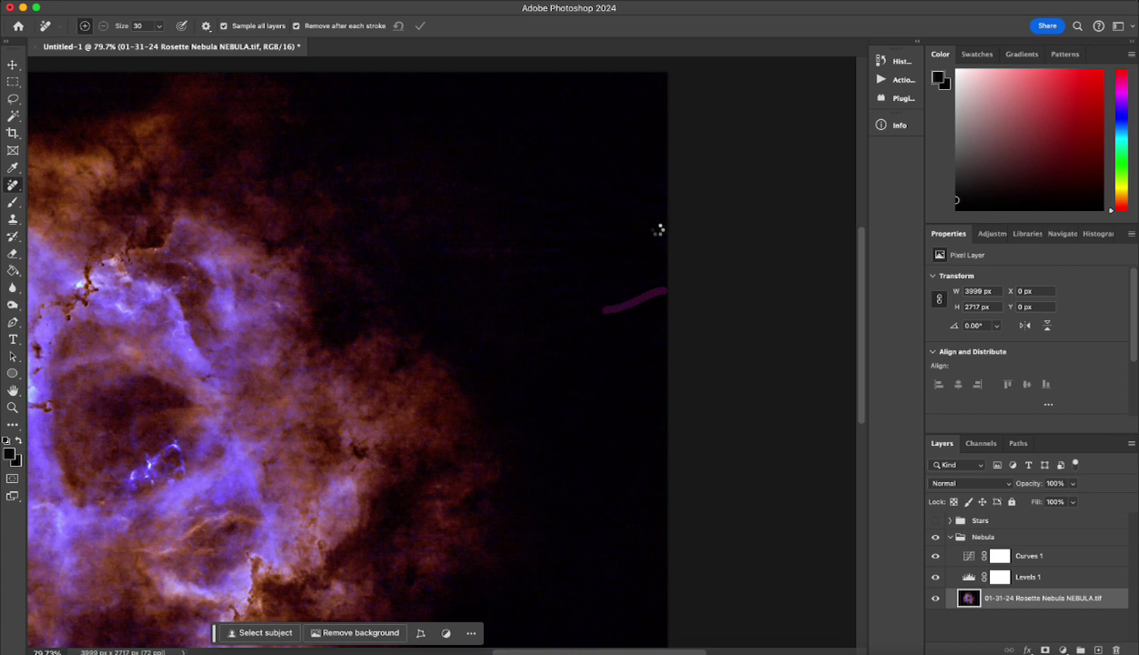
{"action": "left_click_drag", "start_coordinate": [664, 234], "coordinate": [569, 235]}
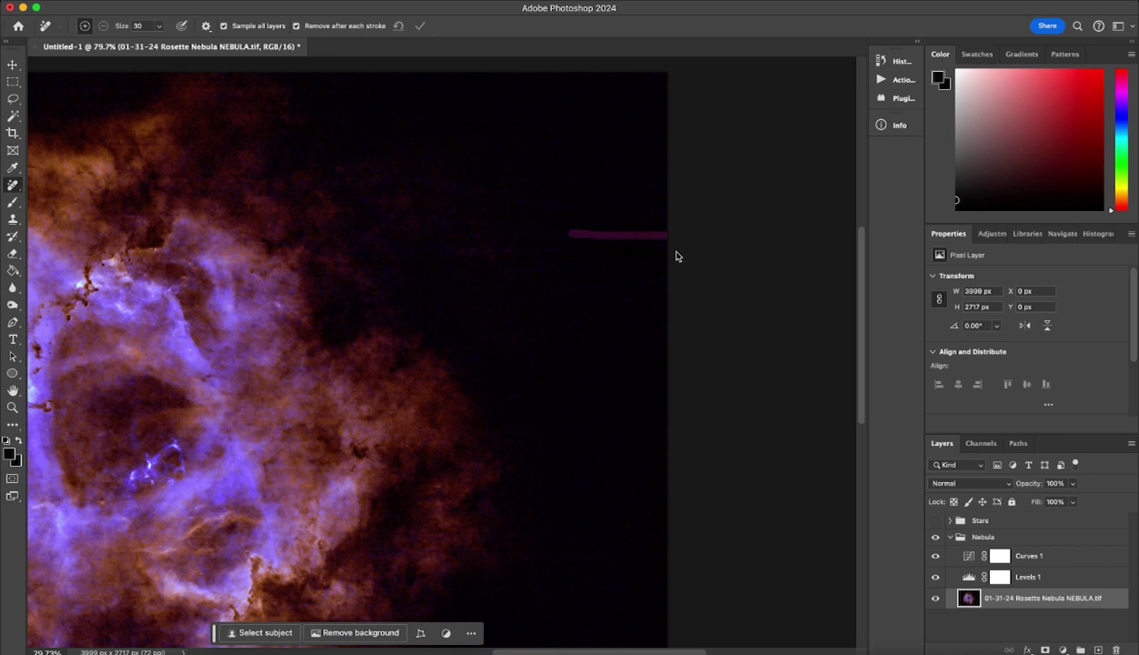
{"action": "left_click_drag", "start_coordinate": [663, 257], "coordinate": [578, 266]}
{"action": "left_click_drag", "start_coordinate": [664, 216], "coordinate": [598, 194]}
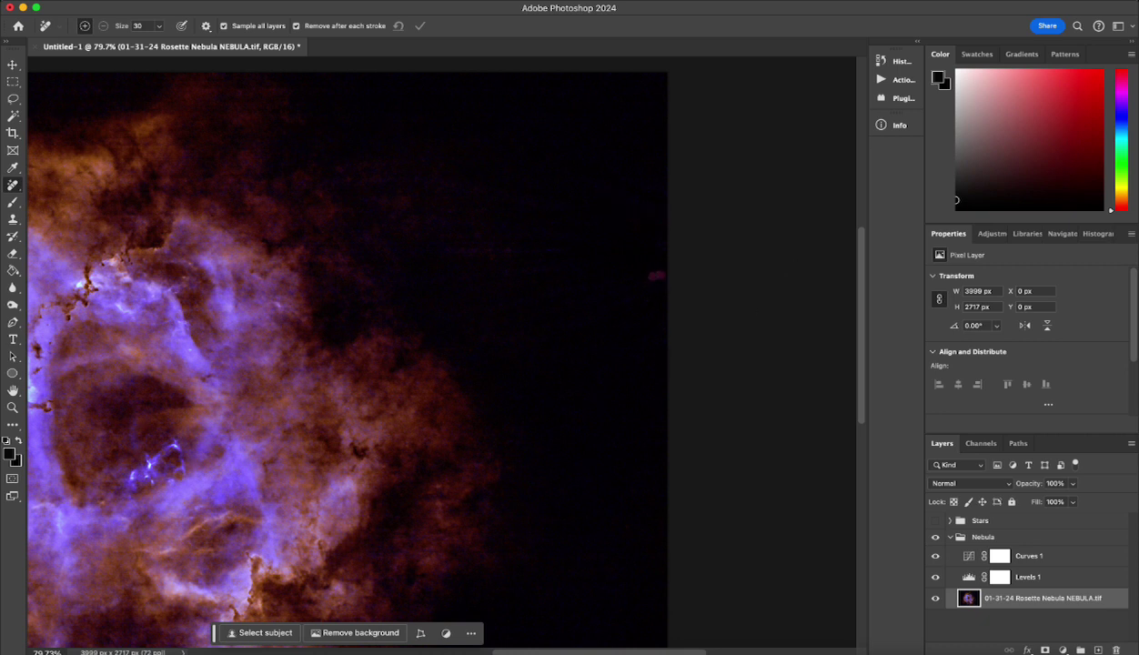
{"action": "left_click_drag", "start_coordinate": [655, 274], "coordinate": [590, 293]}
{"action": "left_click_drag", "start_coordinate": [662, 272], "coordinate": [534, 297]}
{"action": "left_click_drag", "start_coordinate": [570, 210], "coordinate": [526, 207]}
{"action": "scroll", "coordinate": [687, 293], "scroll_direction": "up", "scroll_amount": 2}
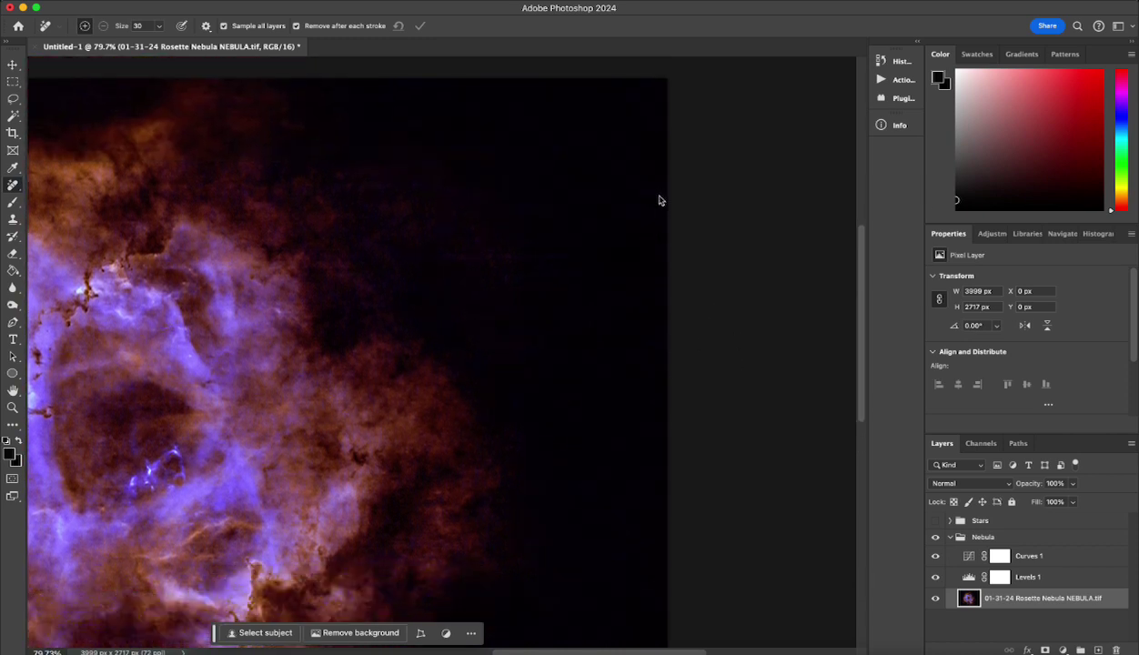
{"action": "left_click_drag", "start_coordinate": [659, 200], "coordinate": [603, 174]}
{"action": "left_click_drag", "start_coordinate": [663, 218], "coordinate": [617, 202]}
{"action": "left_click", "coordinate": [12, 220]}
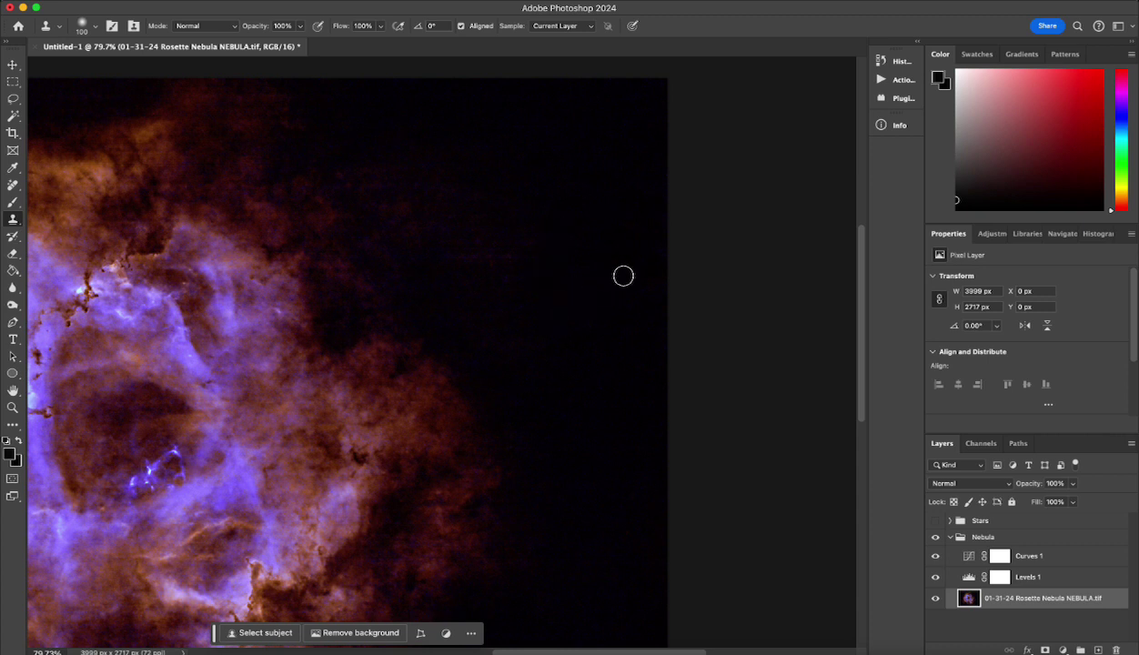
- Clone-stamp two spots on the nebula's right edge, then zoom out to the whole image
{"action": "left_click", "coordinate": [653, 264]}
{"action": "left_click", "coordinate": [642, 307]}
{"action": "scroll", "coordinate": [521, 343], "scroll_direction": "down", "scroll_amount": 6}
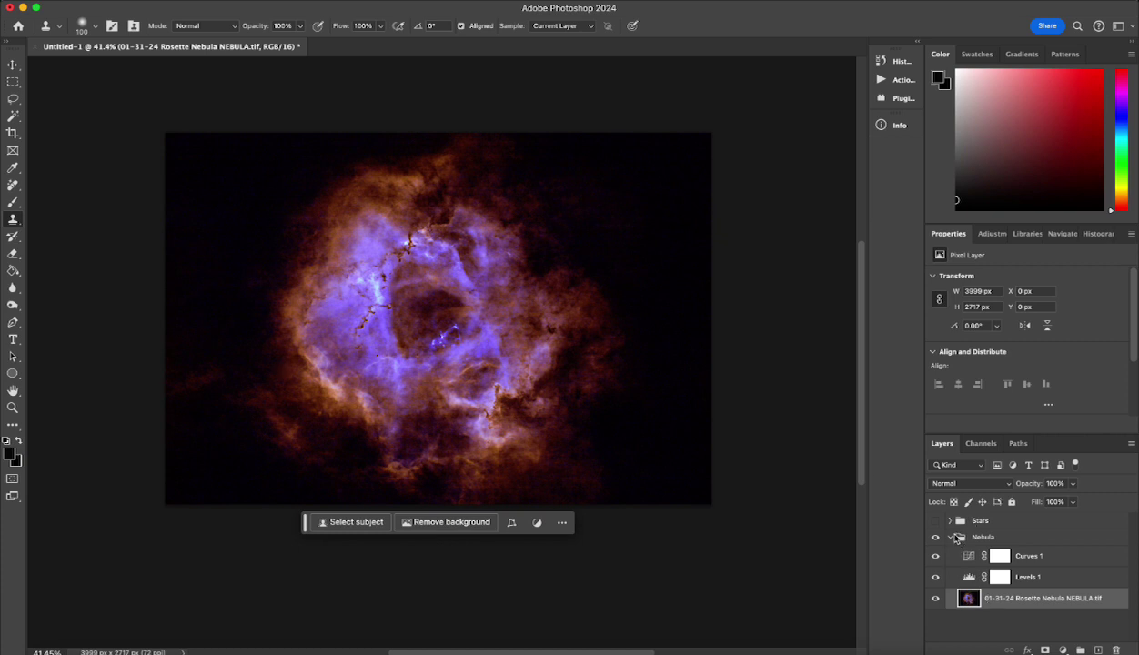
- Show the Stars group, select STARS.tif, hide the Nebula group, and zoom in
{"action": "left_click", "coordinate": [935, 522]}
{"action": "left_click", "coordinate": [951, 521]}
{"action": "left_click", "coordinate": [988, 541]}
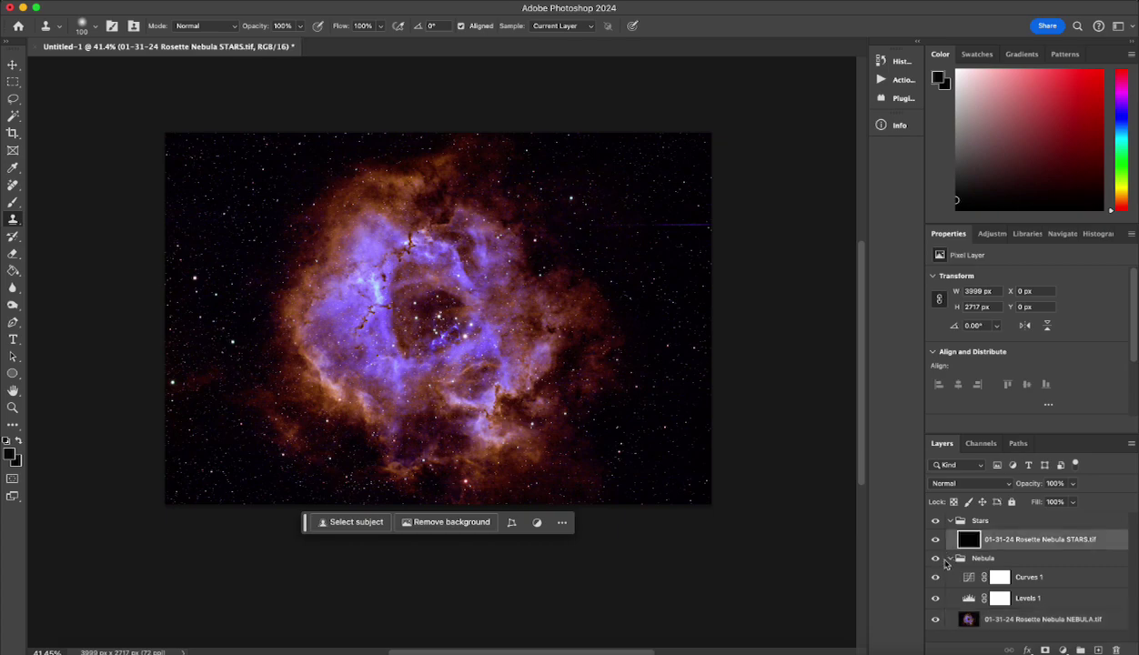
{"action": "left_click", "coordinate": [935, 557]}
{"action": "scroll", "coordinate": [649, 237], "scroll_direction": "up", "scroll_amount": 5}
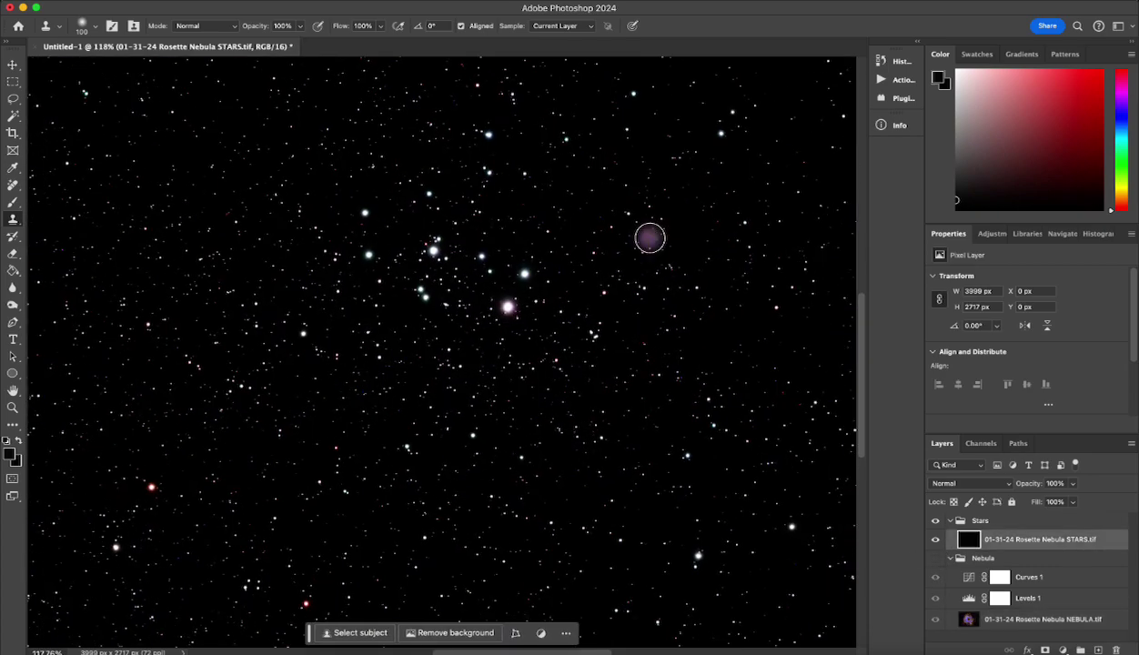
{"action": "scroll", "coordinate": [649, 237], "scroll_direction": "right", "scroll_amount": 5}
{"action": "scroll", "coordinate": [355, 254], "scroll_direction": "up", "scroll_amount": 4}
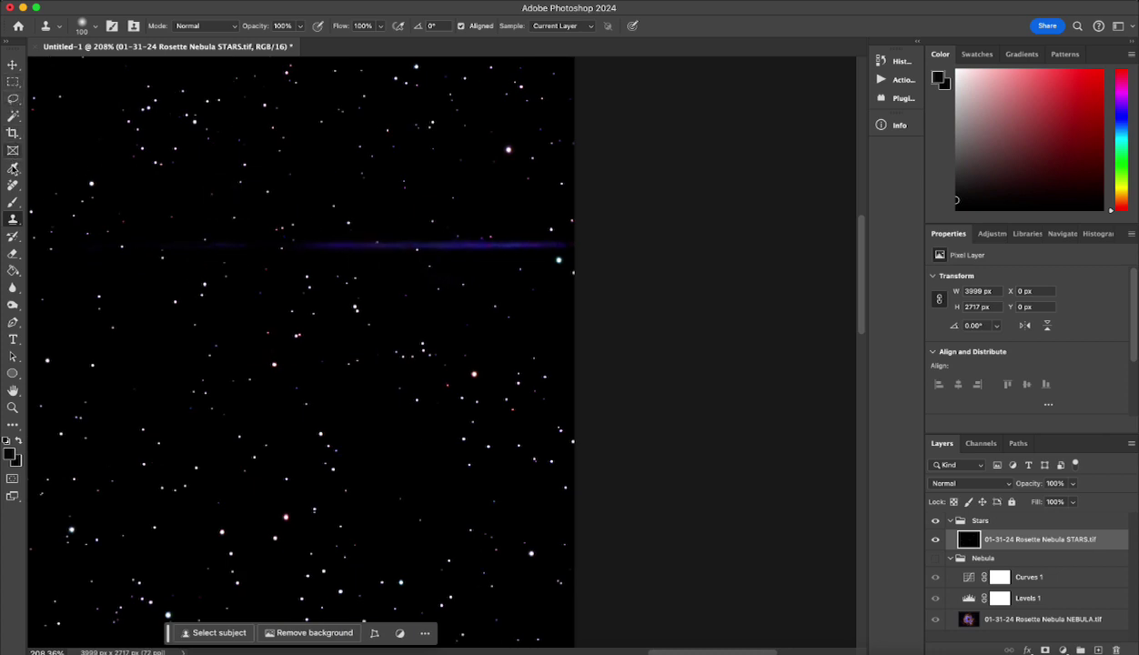
- Remove the horizontal purple streak across the star field with the Remove tool
{"action": "left_click", "coordinate": [13, 185]}
{"action": "left_click_drag", "start_coordinate": [557, 246], "coordinate": [305, 246]}
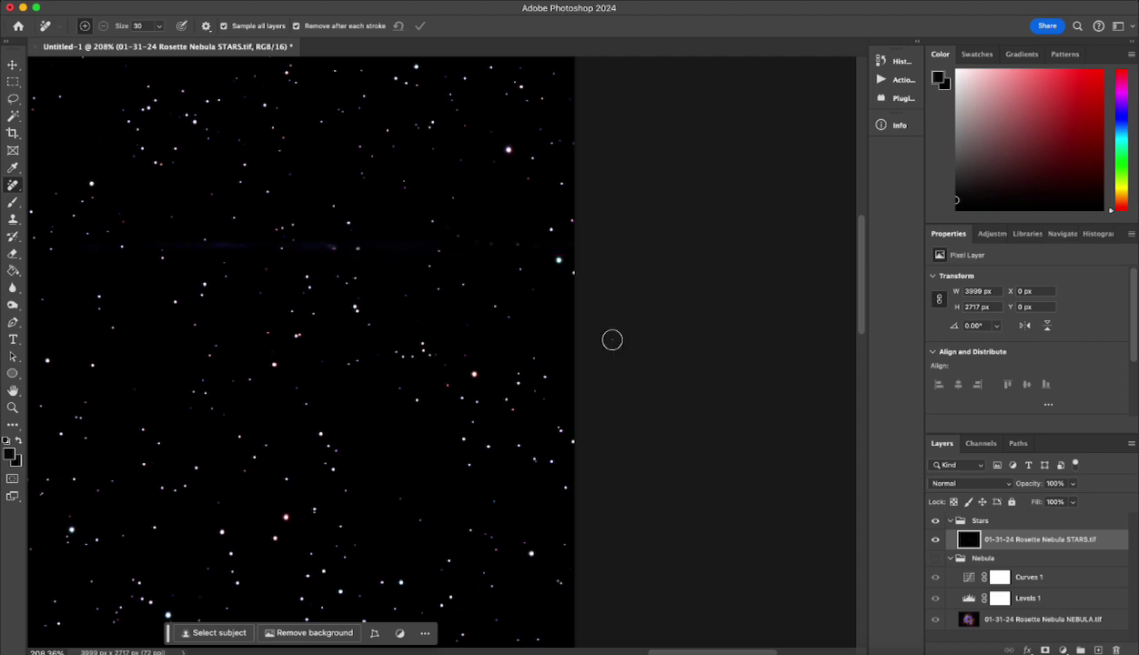
{"action": "left_click", "coordinate": [197, 246]}
{"action": "left_click_drag", "start_coordinate": [197, 246], "coordinate": [335, 246]}
{"action": "left_click_drag", "start_coordinate": [434, 252], "coordinate": [364, 247]}
{"action": "left_click_drag", "start_coordinate": [204, 247], "coordinate": [175, 246]}
{"action": "scroll", "coordinate": [472, 298], "scroll_direction": "down", "scroll_amount": 10}
{"action": "scroll", "coordinate": [472, 298], "scroll_direction": "down", "scroll_amount": 5}
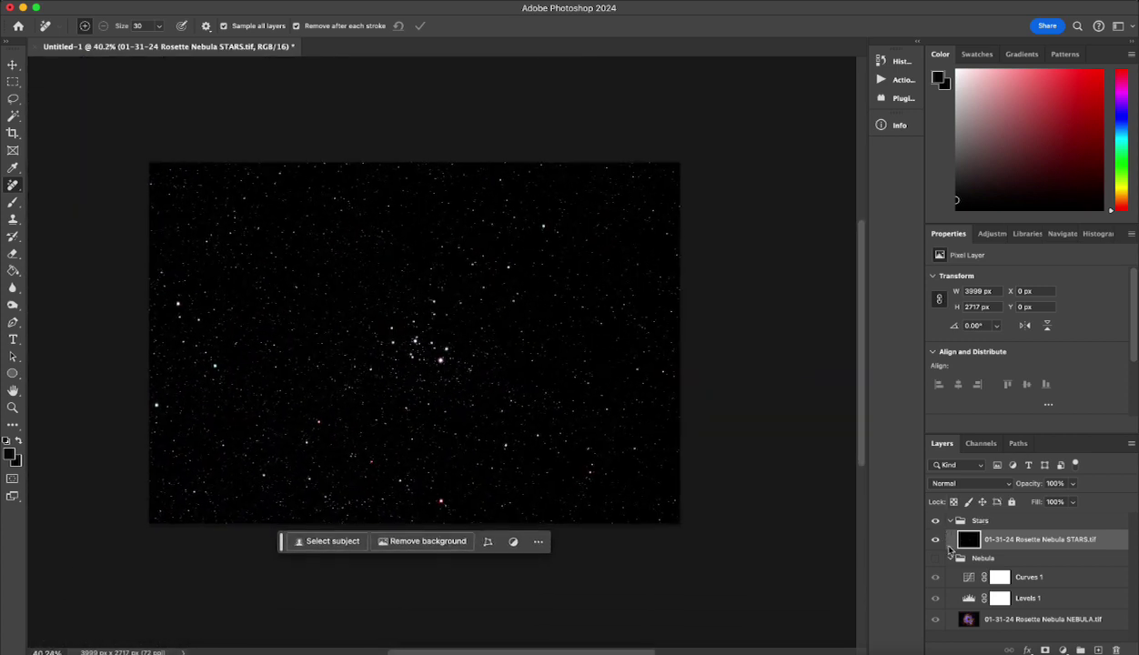
- Turn the Nebula group back on beneath the stars and move the contextual task bar aside
{"action": "left_click", "coordinate": [950, 558]}
{"action": "left_click", "coordinate": [936, 557]}
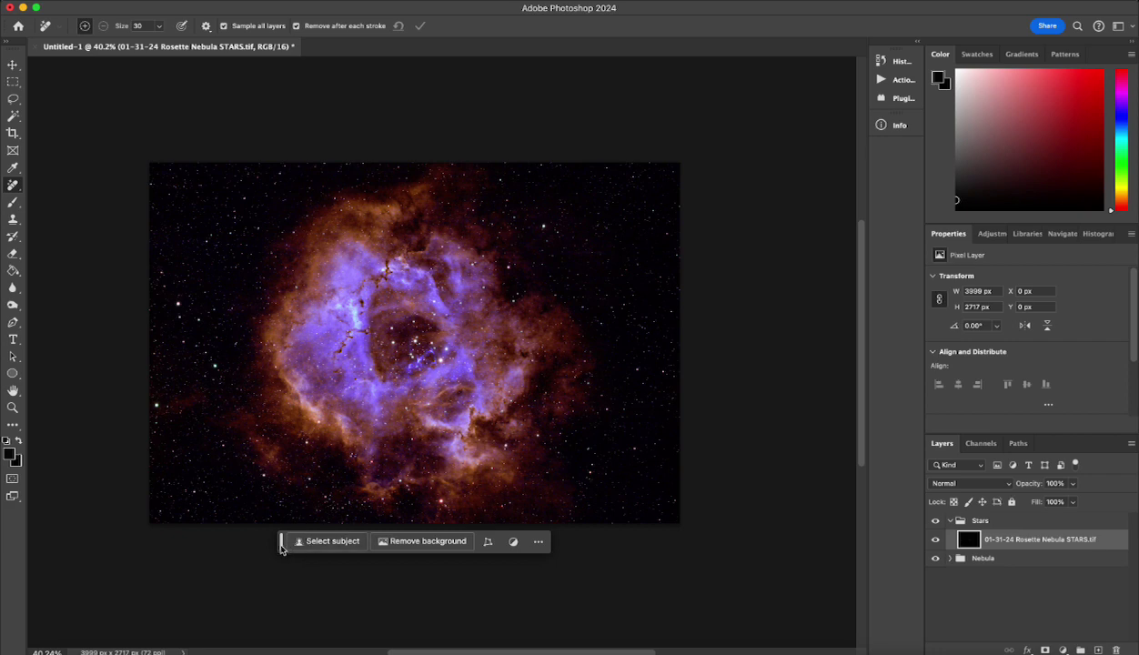
{"action": "left_click_drag", "start_coordinate": [281, 546], "coordinate": [285, 577]}
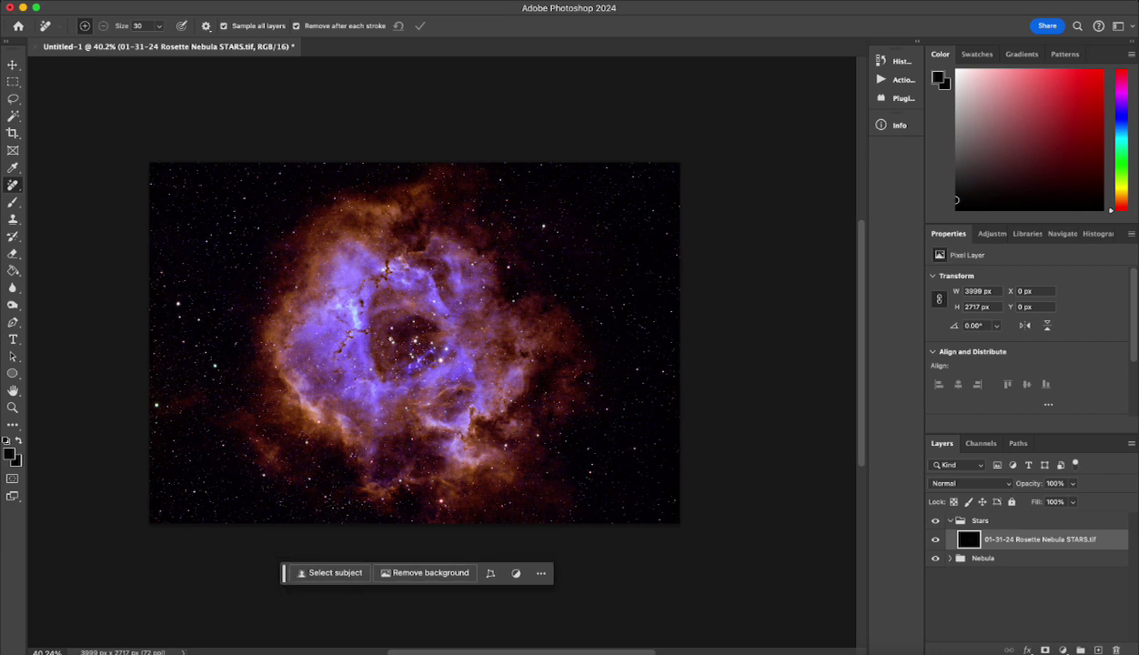
{"action": "scroll", "coordinate": [390, 339], "scroll_direction": "up", "scroll_amount": 2}
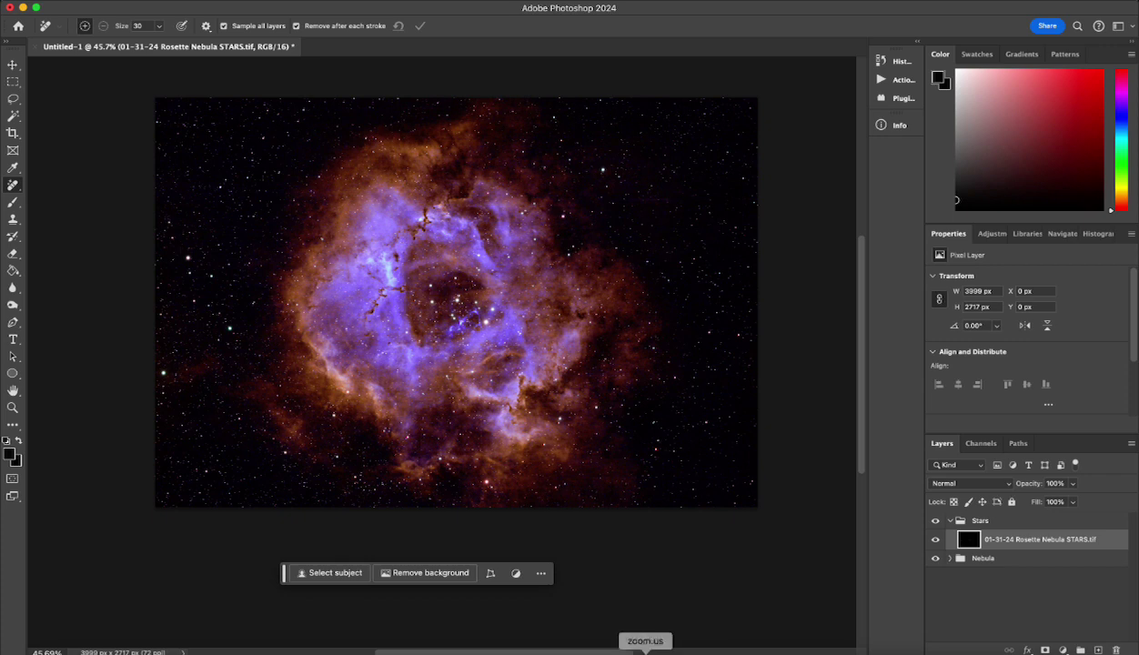
{"action": "left_click", "coordinate": [648, 647]}
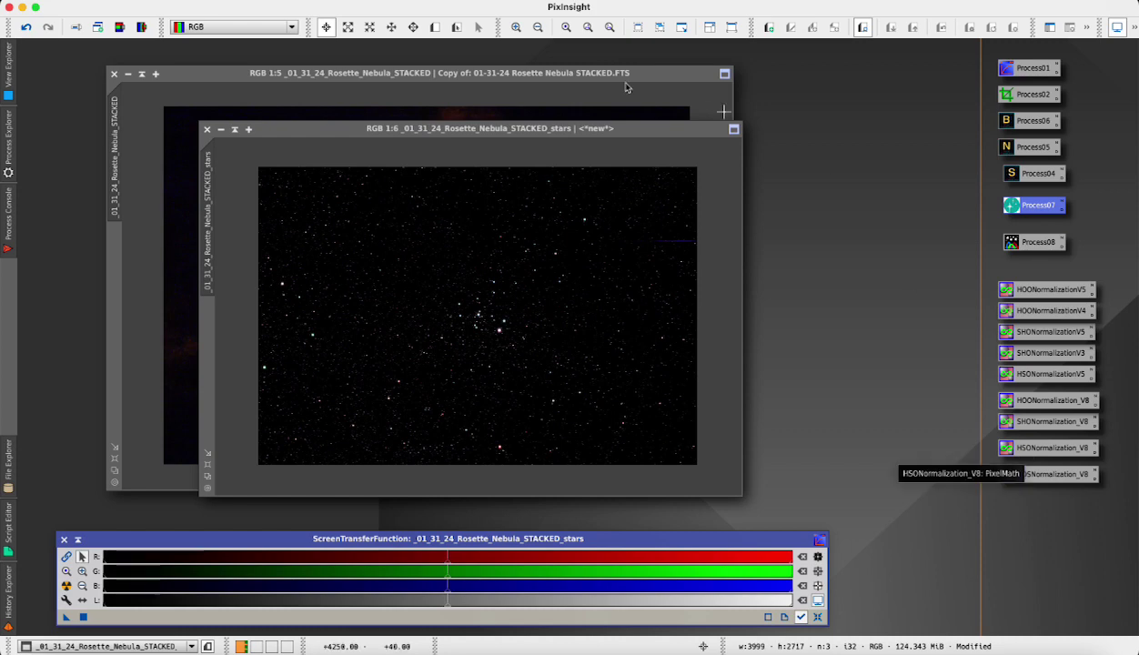
- Minimize the stars image window and move the stacked nebula window up and left
{"action": "left_click", "coordinate": [220, 132]}
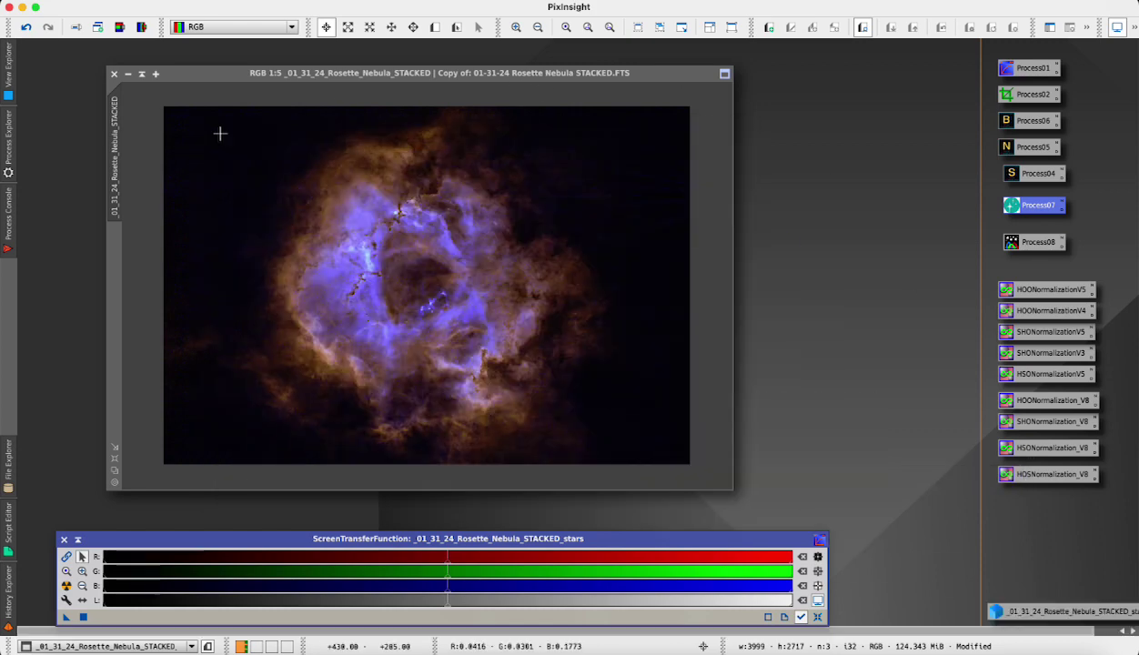
{"action": "left_click_drag", "start_coordinate": [219, 77], "coordinate": [190, 72]}
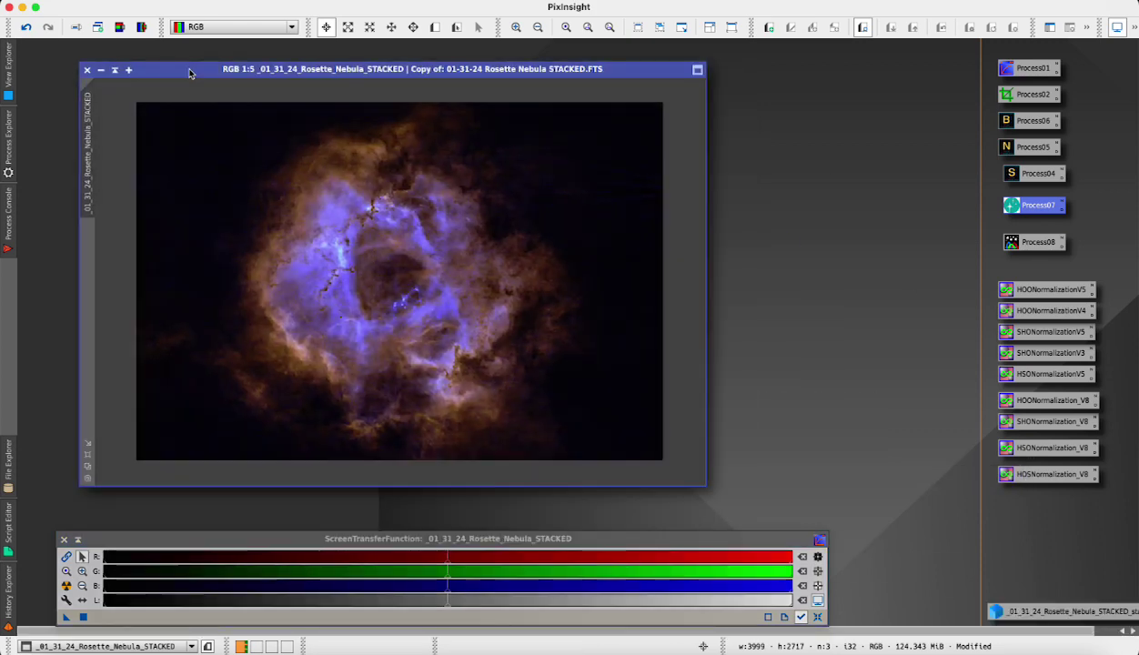